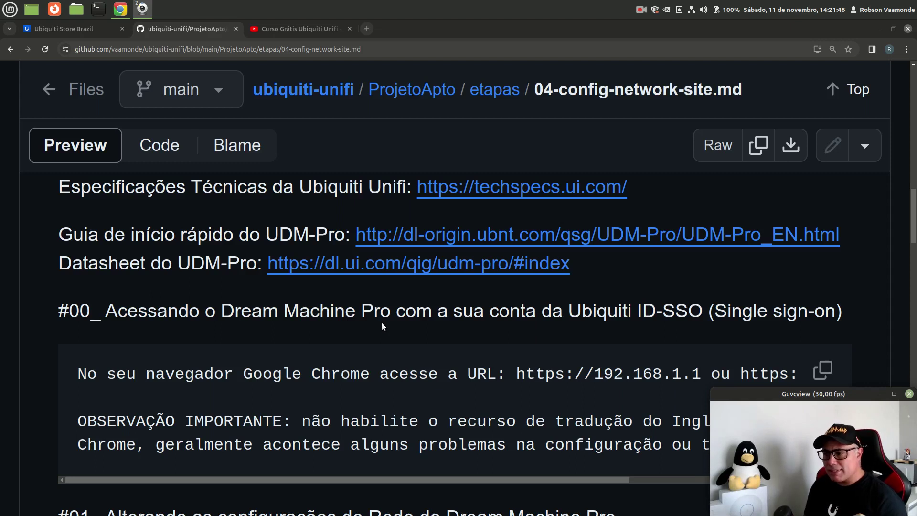
pyautogui.click(367, 29)
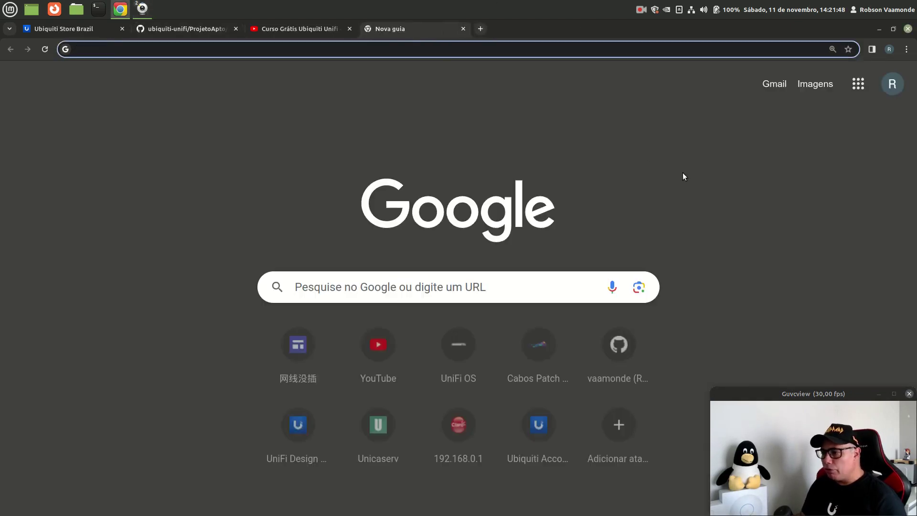
pyautogui.write('https://')
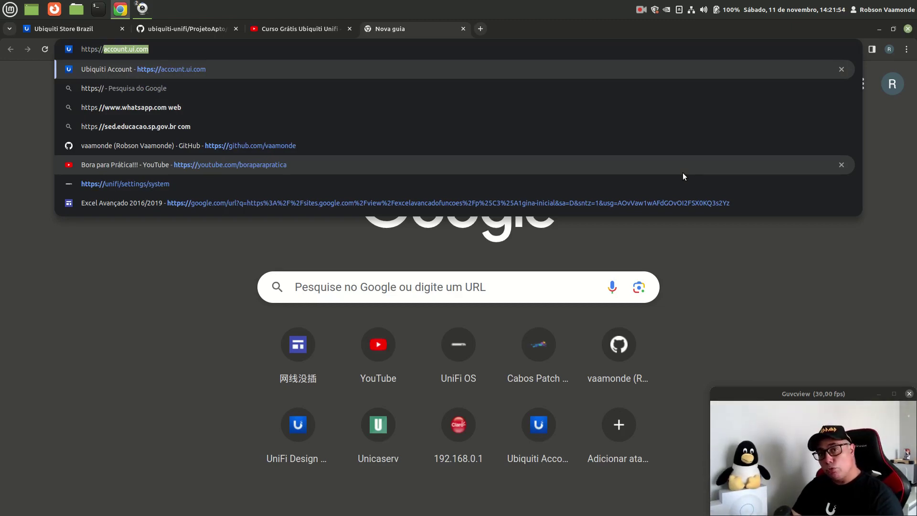
pyautogui.write('unifi')
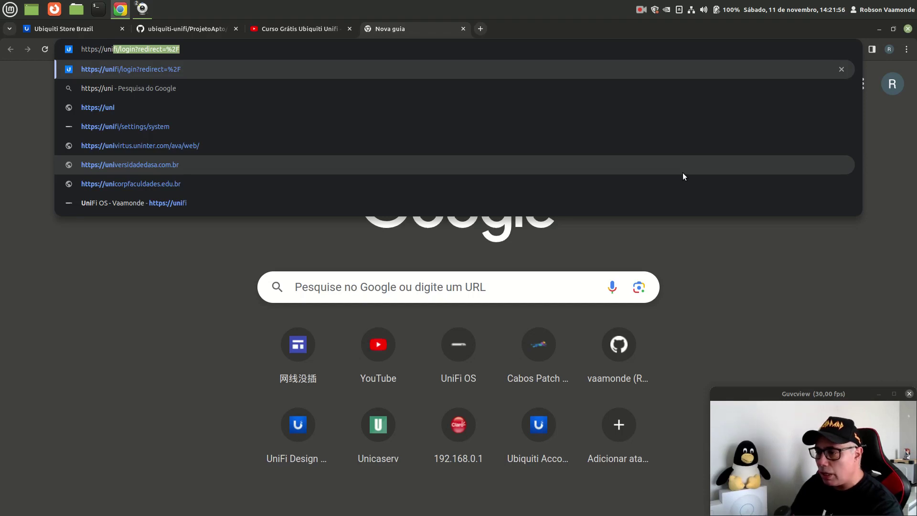
pyautogui.press('Right')
pyautogui.press('BackSpace')
pyautogui.press('BackSpace')
pyautogui.press('BackSpace')
pyautogui.press('BackSpace')
pyautogui.press('BackSpace')
pyautogui.press('BackSpace')
pyautogui.press('BackSpace')
pyautogui.press('BackSpace')
pyautogui.press('BackSpace')
pyautogui.press('BackSpace')
pyautogui.press('BackSpace')
pyautogui.press('BackSpace')
pyautogui.press('BackSpace')
pyautogui.press('BackSpace')
pyautogui.press('BackSpace')
pyautogui.press('BackSpace')
pyautogui.press('BackSpace')
pyautogui.press('BackSpace')
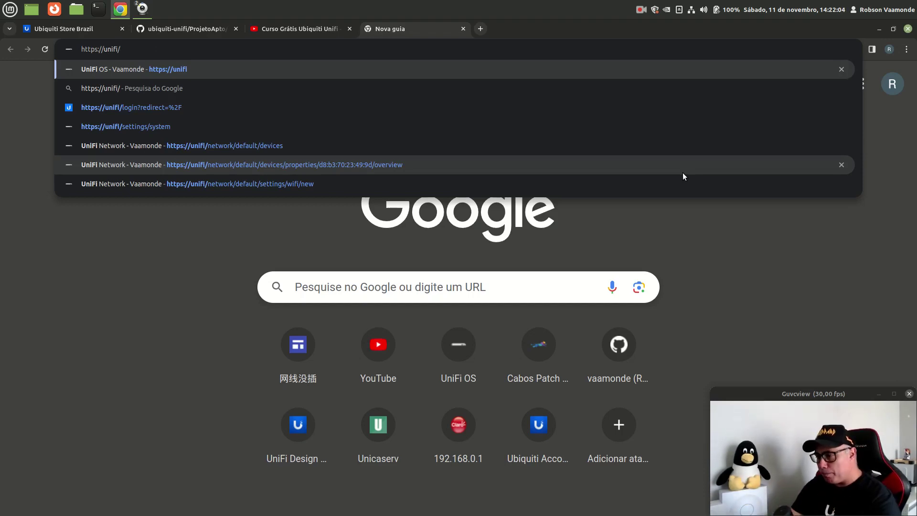
pyautogui.press('Return')
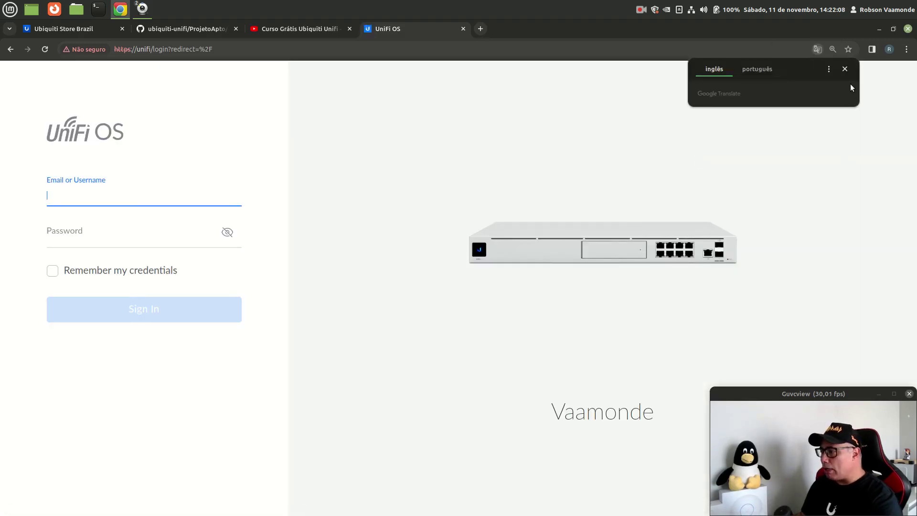
pyautogui.click(845, 68)
pyautogui.hotkey('ctrl', '+')
pyautogui.hotkey('ctrl', '+')
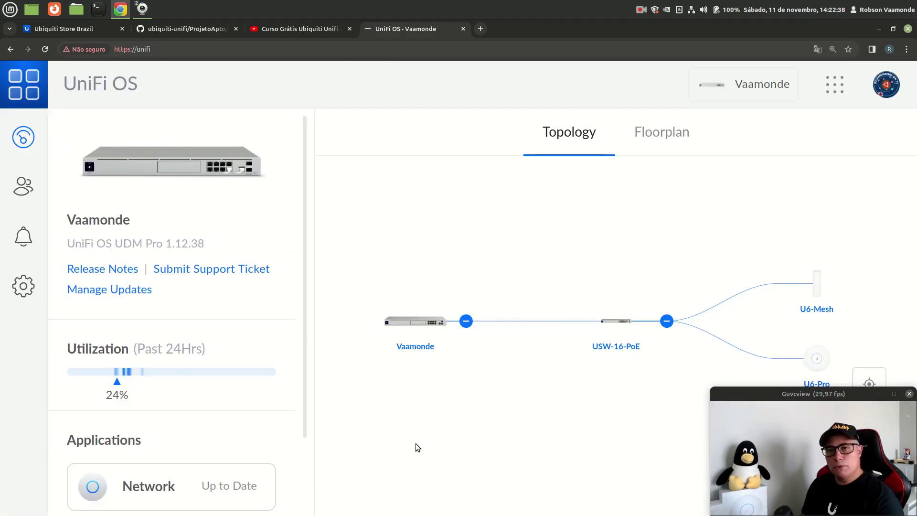
# Examine the topology diagram linking the Dream Machine Pro, the USW-16-PoE switch and the U6-Mesh and U6-Pro access points
pyautogui.scroll(-3, 415, 443)
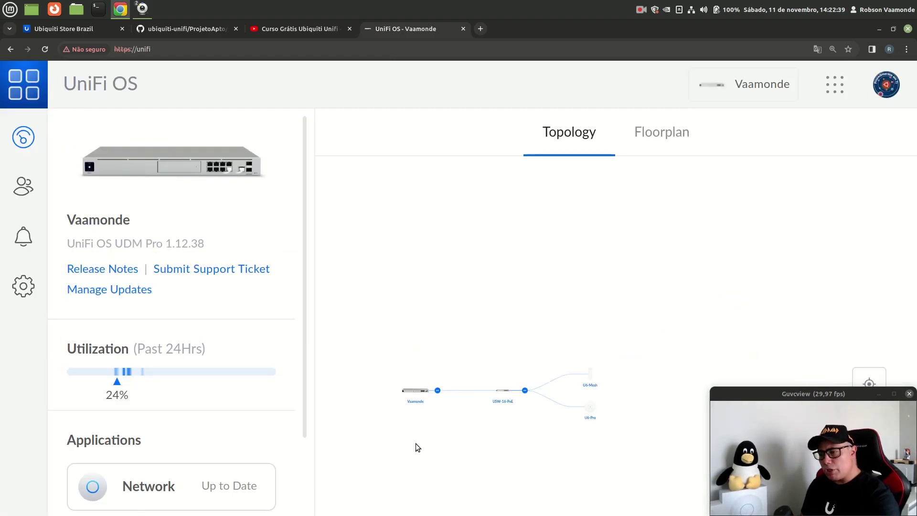
pyautogui.scroll(4, 454, 390)
pyautogui.scroll(-2, 454, 390)
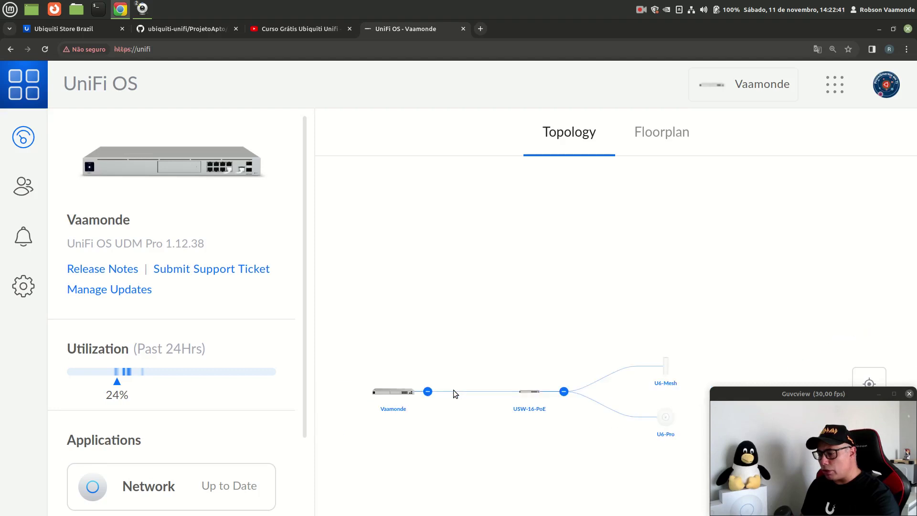
pyautogui.moveTo(520, 302); pyautogui.dragTo(517, 172)
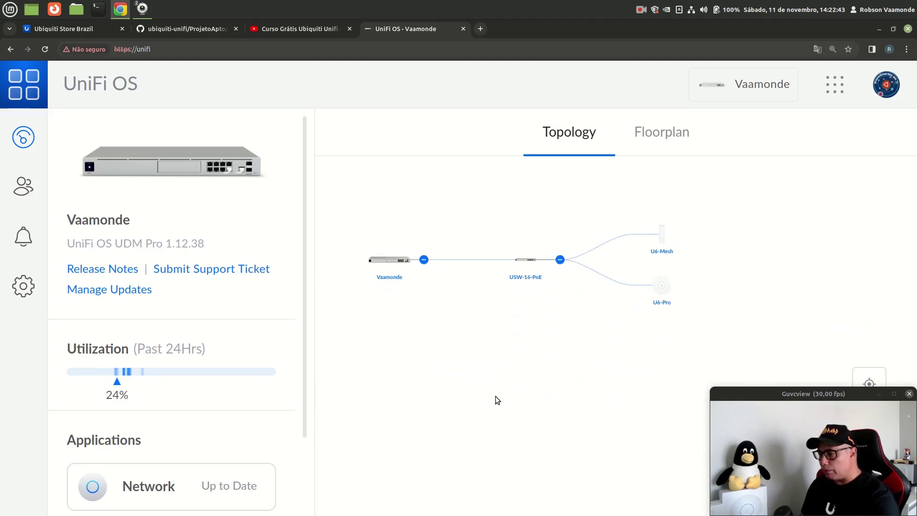
pyautogui.scroll(4, 597, 354)
pyautogui.scroll(-2, 534, 366)
pyautogui.moveTo(534, 367); pyautogui.dragTo(761, 483)
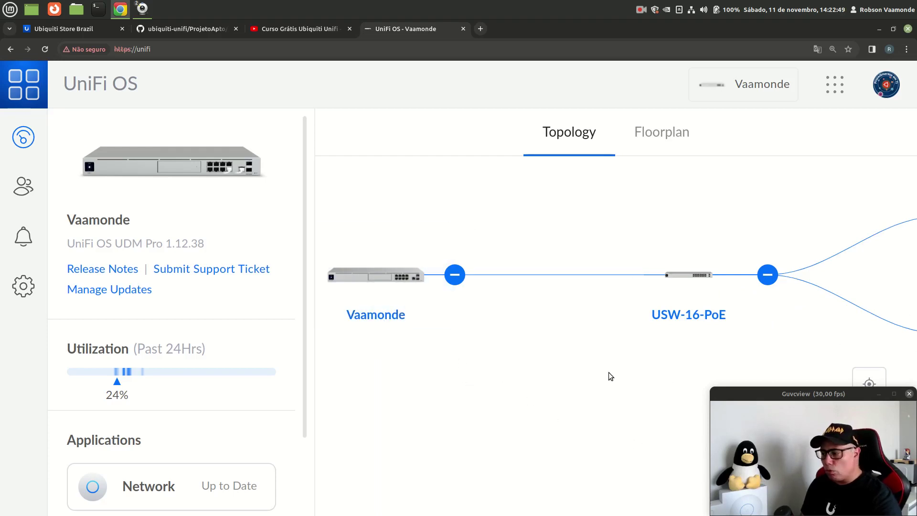
pyautogui.moveTo(608, 373); pyautogui.dragTo(536, 395)
pyautogui.moveTo(608, 406); pyautogui.dragTo(565, 415)
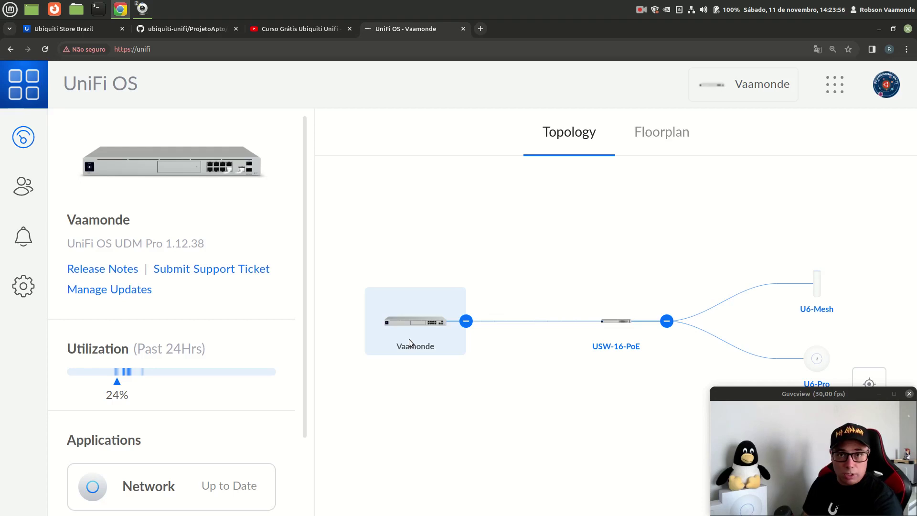
# Open the Network application from the topology's gateway and close the USW-16-PoE details to show the full device list
pyautogui.click(409, 339)
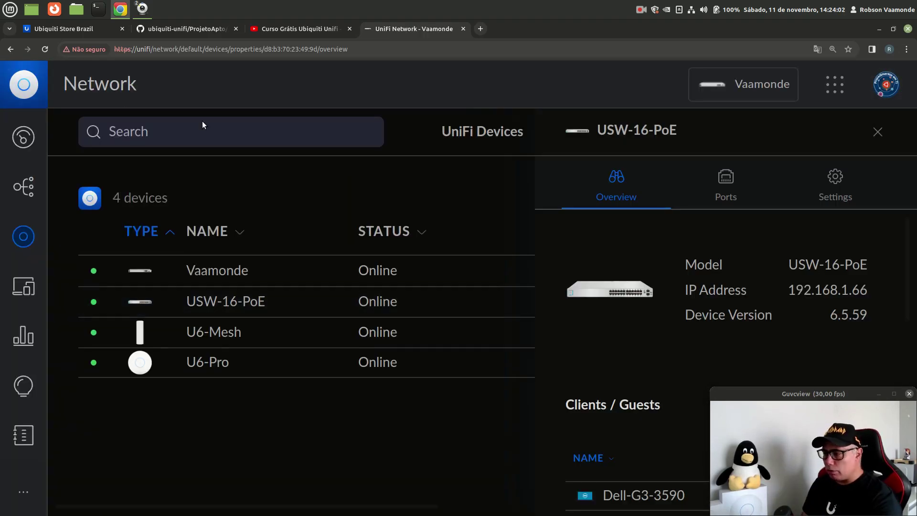
pyautogui.click(878, 132)
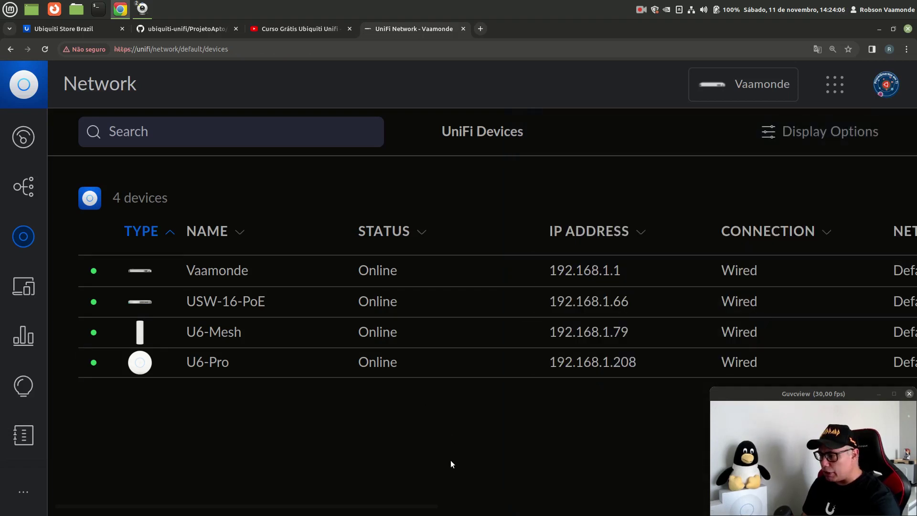
pyautogui.hotkey('ctrl', '-')
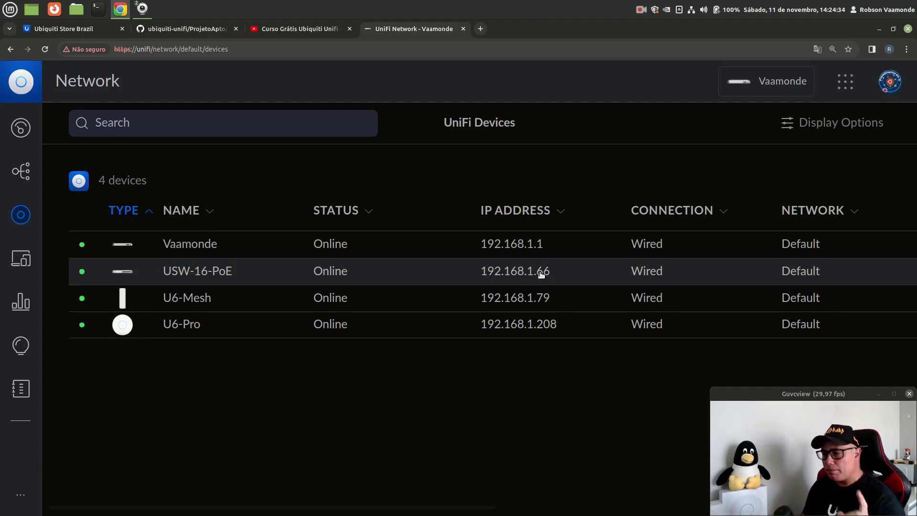
# Read section #01 of the GitHub guide 04-config-network-site.md, covering the default IP range note and the path to the Default network
pyautogui.click(191, 27)
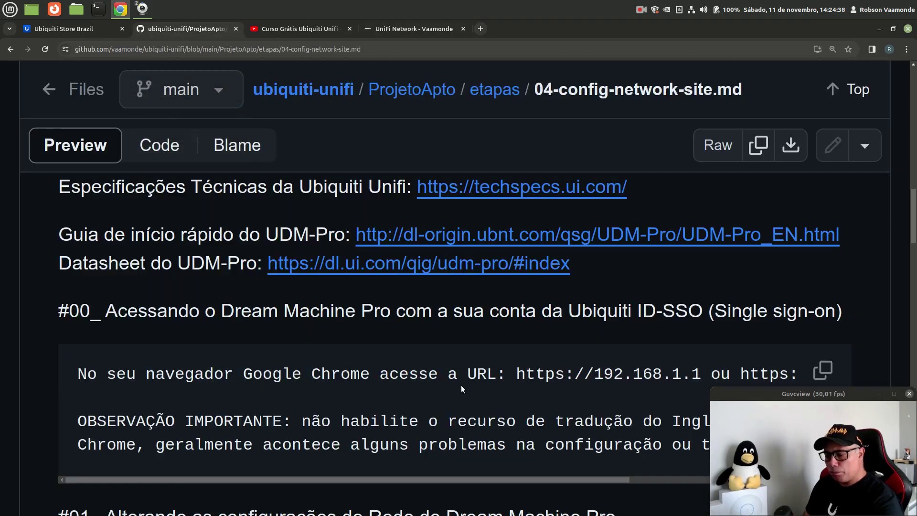
pyautogui.hotkey('ctrl', '-')
pyautogui.hotkey('ctrl', '-')
pyautogui.hotkey('ctrl', '+')
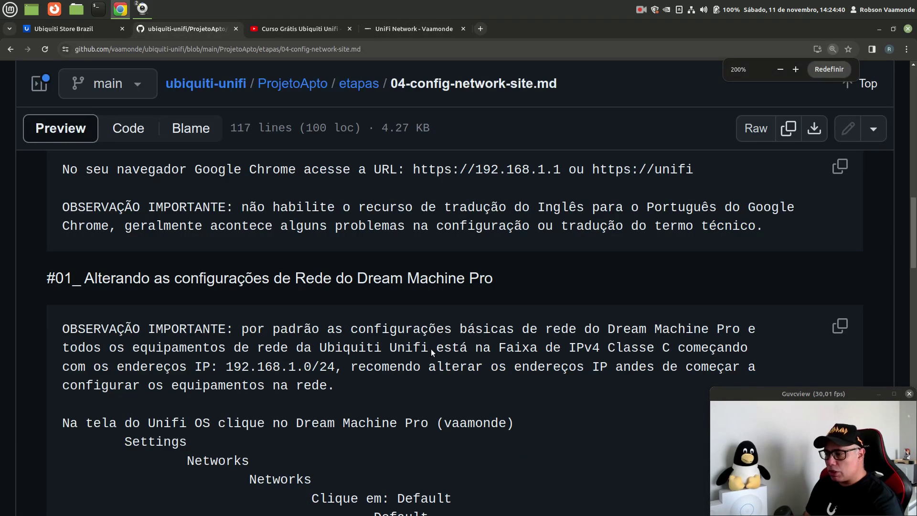
pyautogui.scroll(3, 450, 377)
pyautogui.scroll(-4, 396, 263)
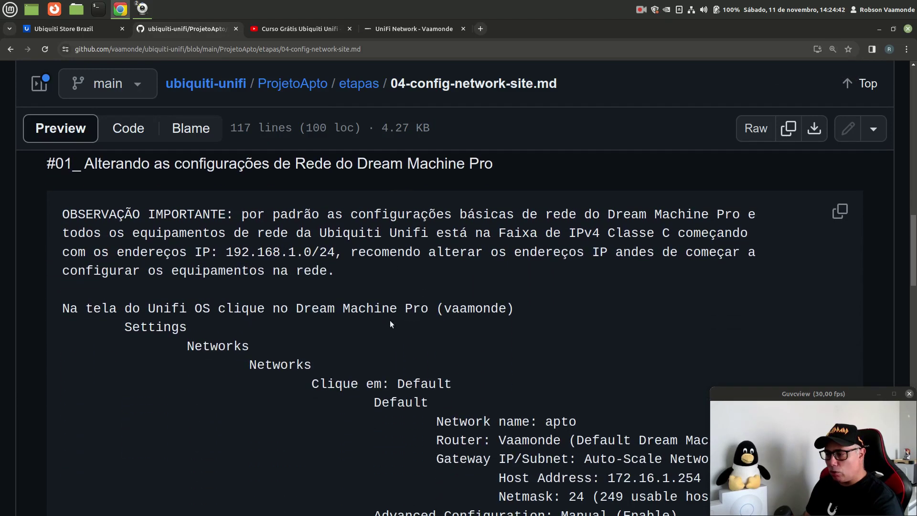
pyautogui.moveTo(63, 212); pyautogui.dragTo(362, 276)
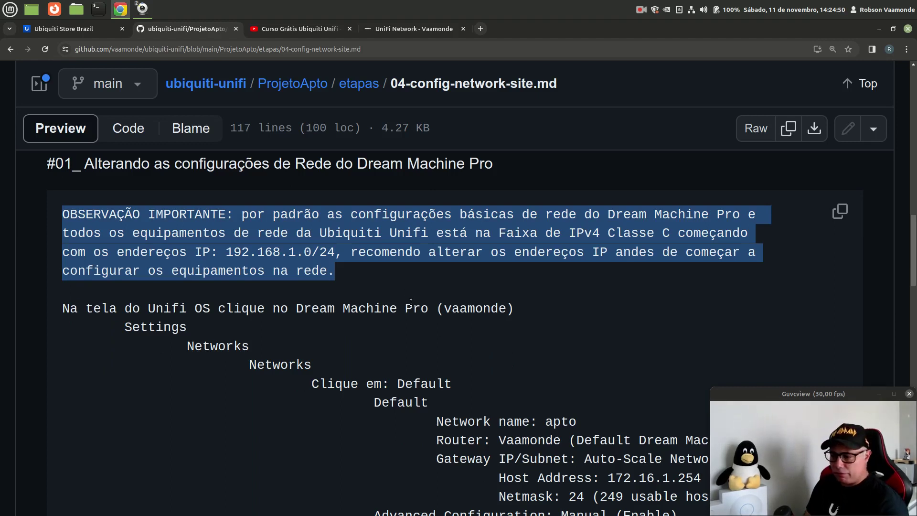
pyautogui.scroll(-2, 406, 291)
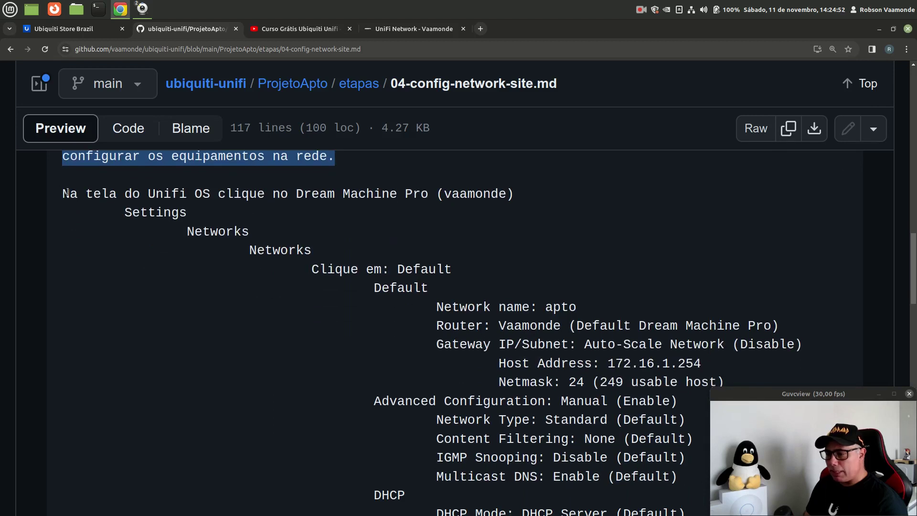
pyautogui.moveTo(63, 194); pyautogui.dragTo(478, 297)
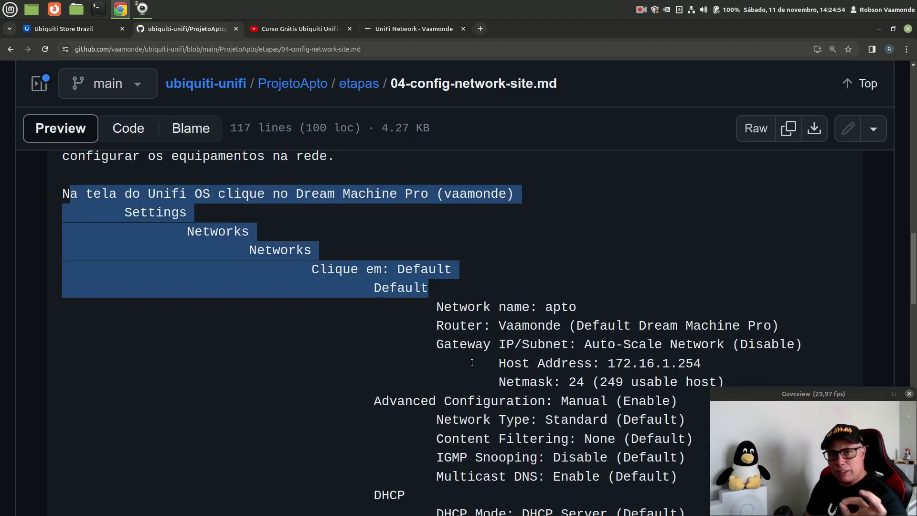
# Return to UniFi Network and open the Default network's configuration from the Networks settings
pyautogui.click(407, 29)
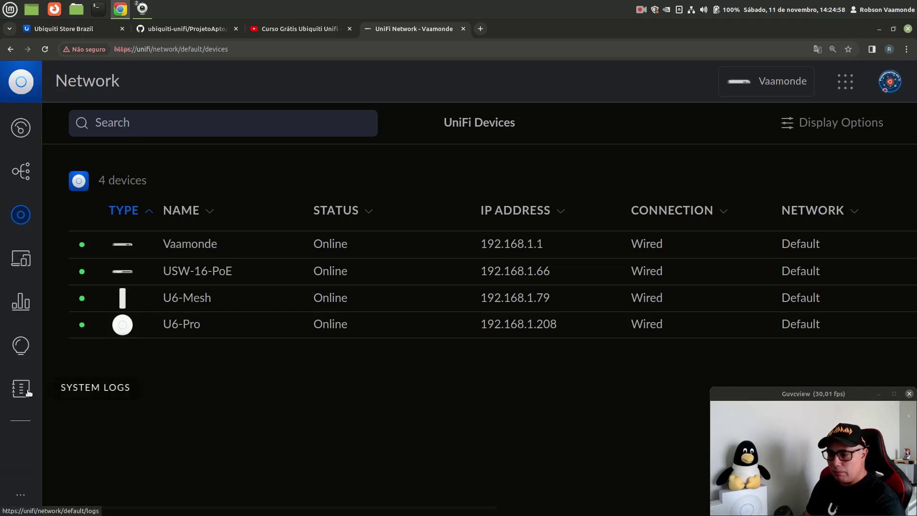
pyautogui.hotkey('ctrl', '-')
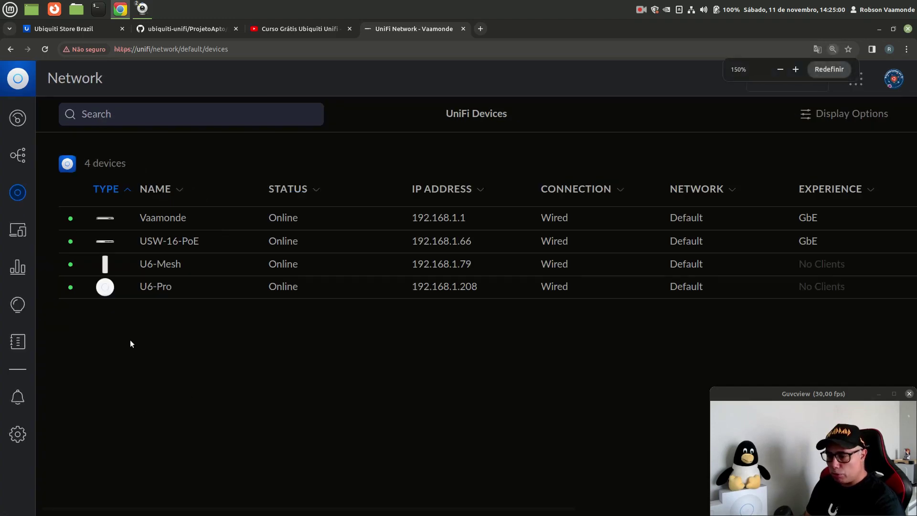
pyautogui.click(18, 435)
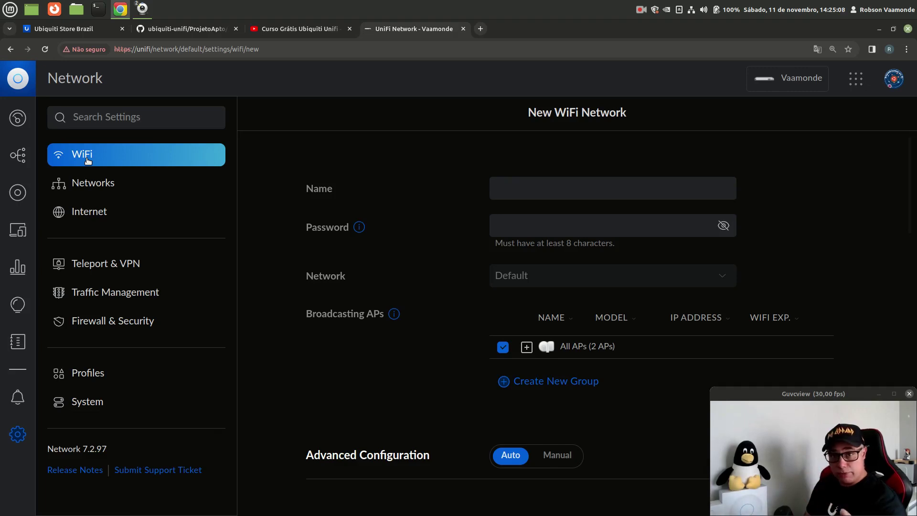
pyautogui.click(86, 188)
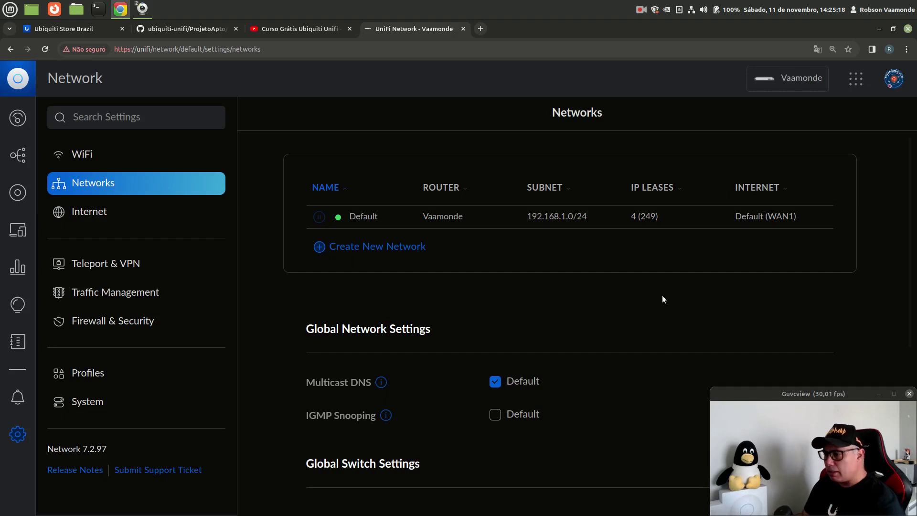
pyautogui.click(364, 217)
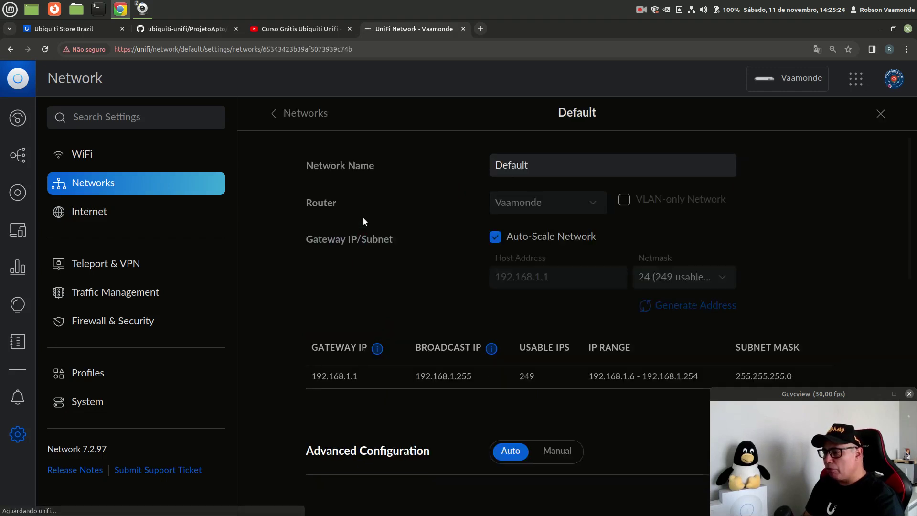
pyautogui.hotkey('ctrl', '+')
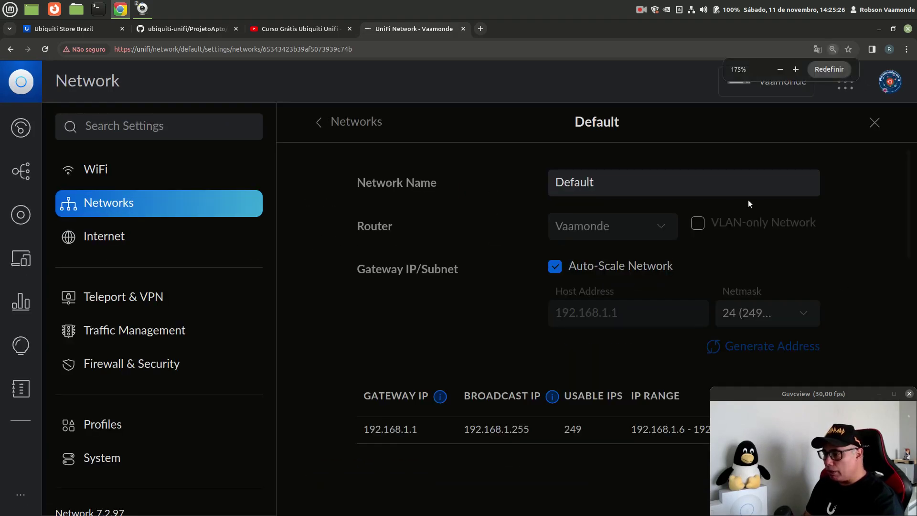
# Check the network name in the GitHub guide and rename the Default network to apto in UniFi Network
pyautogui.click(194, 28)
pyautogui.scroll(-1, 579, 375)
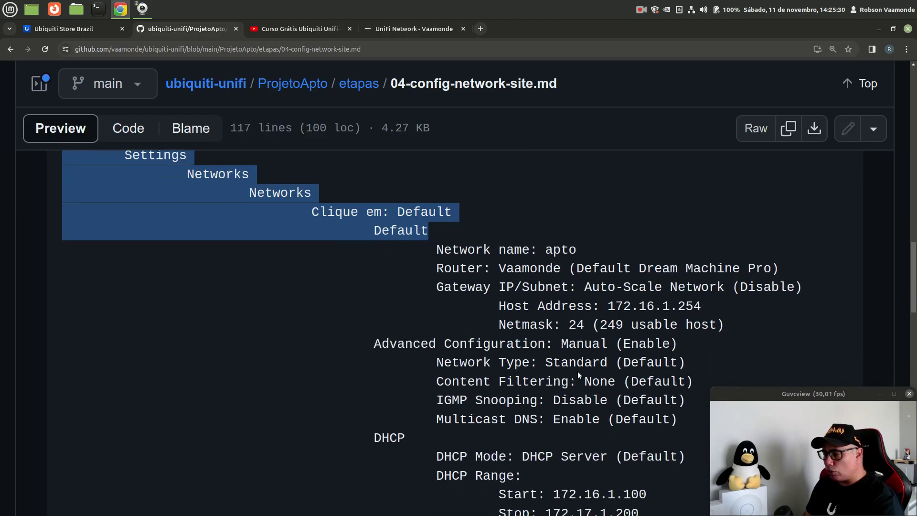
pyautogui.doubleClick(554, 249)
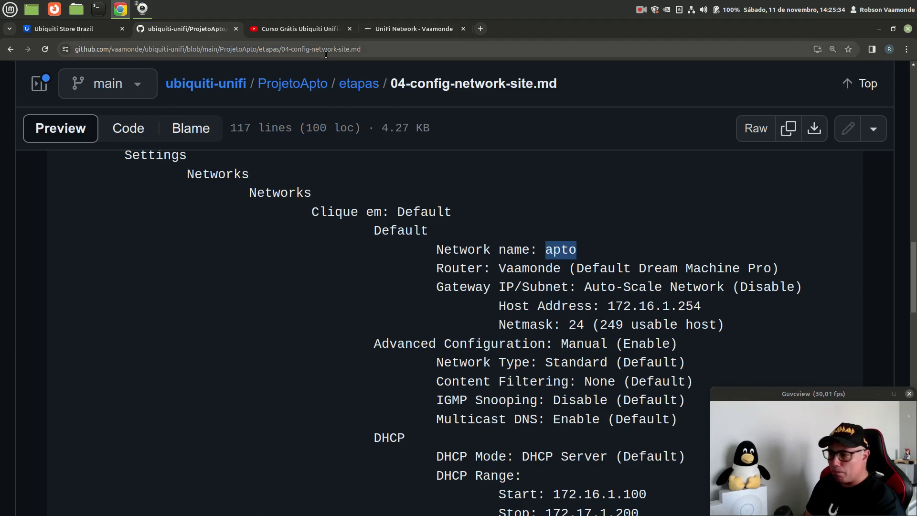
pyautogui.click(400, 27)
pyautogui.doubleClick(582, 191)
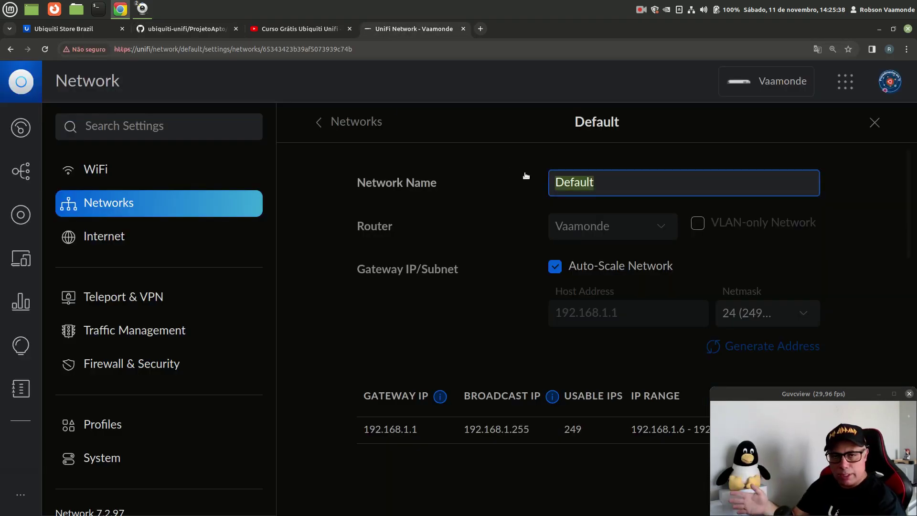
pyautogui.write('apto')
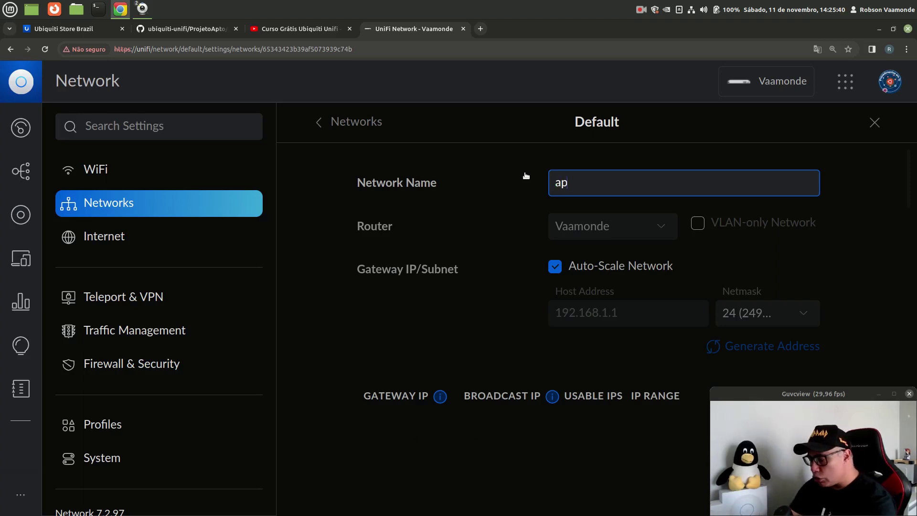
pyautogui.click(899, 186)
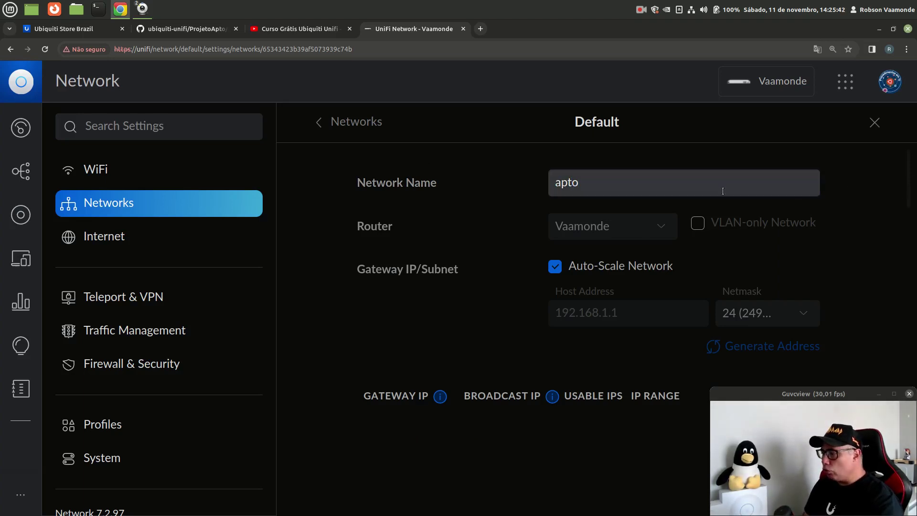
# Disable Auto-Scale Network for the Default network and set its gateway host address to 172.16.1.254, keeping netmask 24
pyautogui.scroll(-1, 588, 239)
pyautogui.scroll(1, 573, 185)
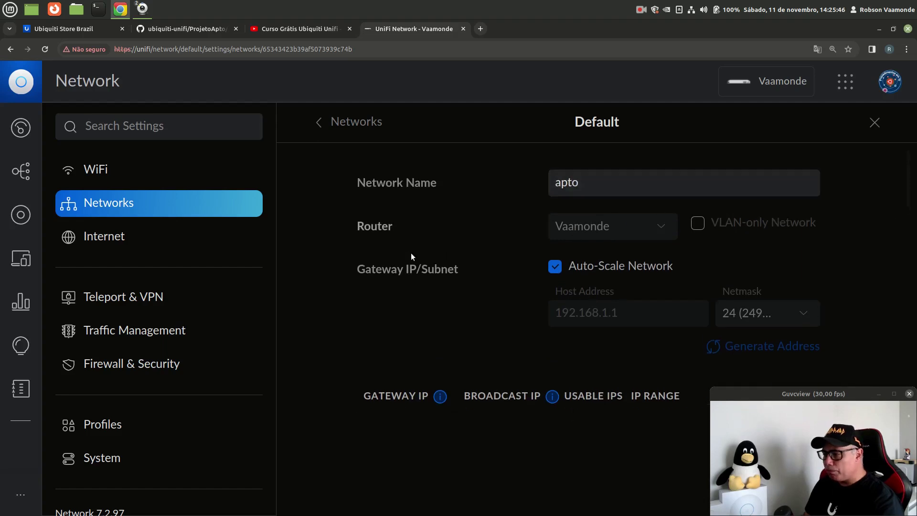
pyautogui.scroll(-1, 608, 277)
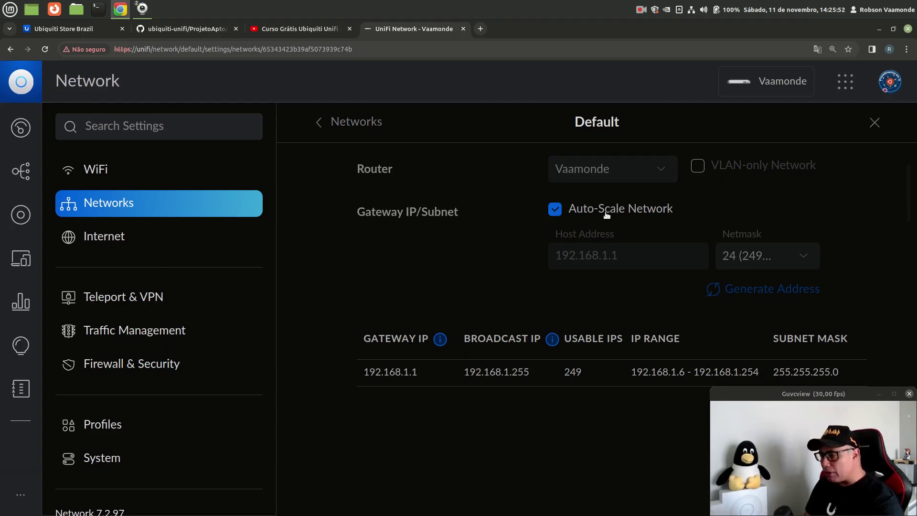
pyautogui.click(555, 211)
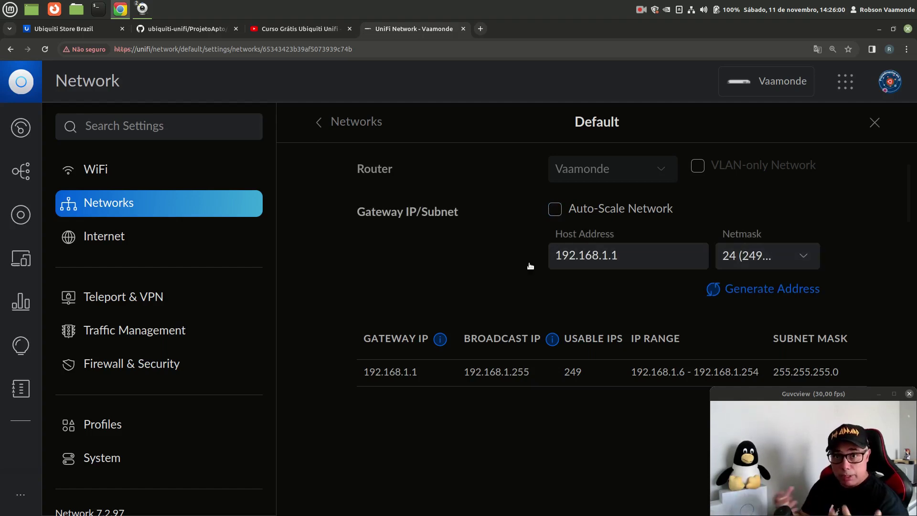
pyautogui.moveTo(634, 257); pyautogui.dragTo(537, 258)
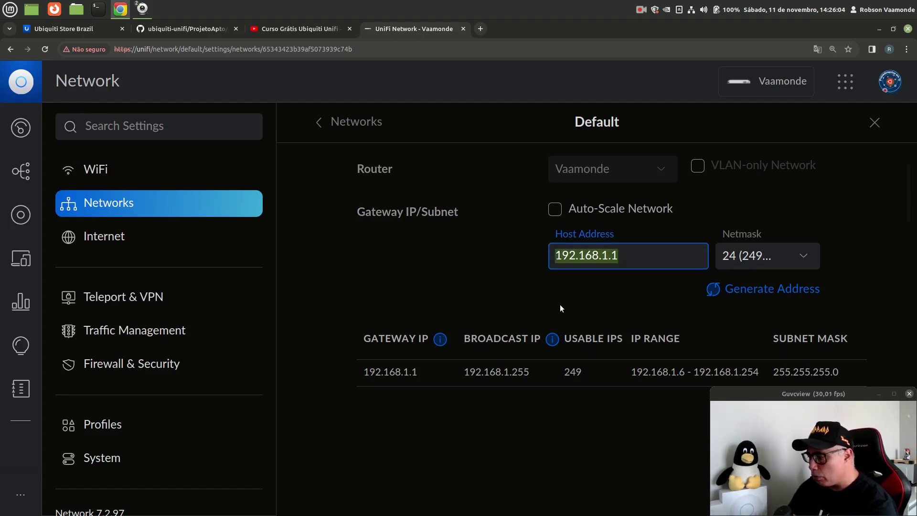
pyautogui.write('172.16.1.254')
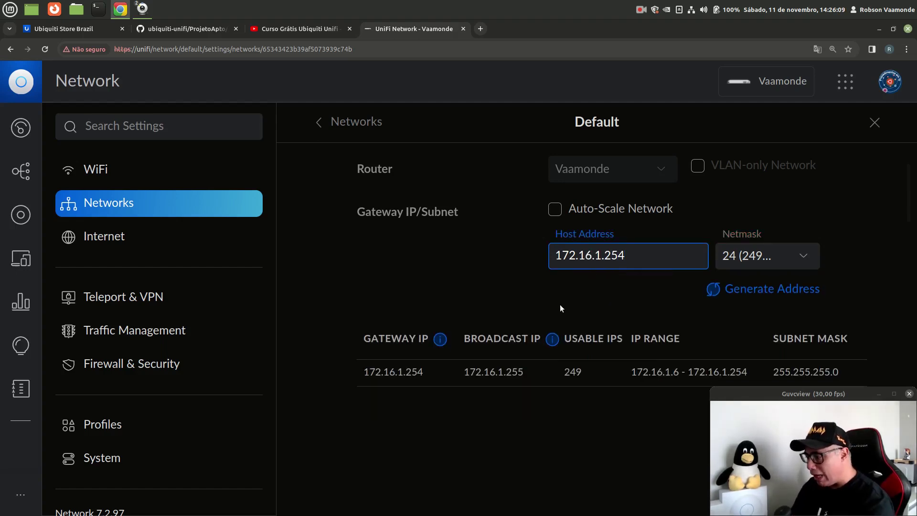
pyautogui.press('Tab')
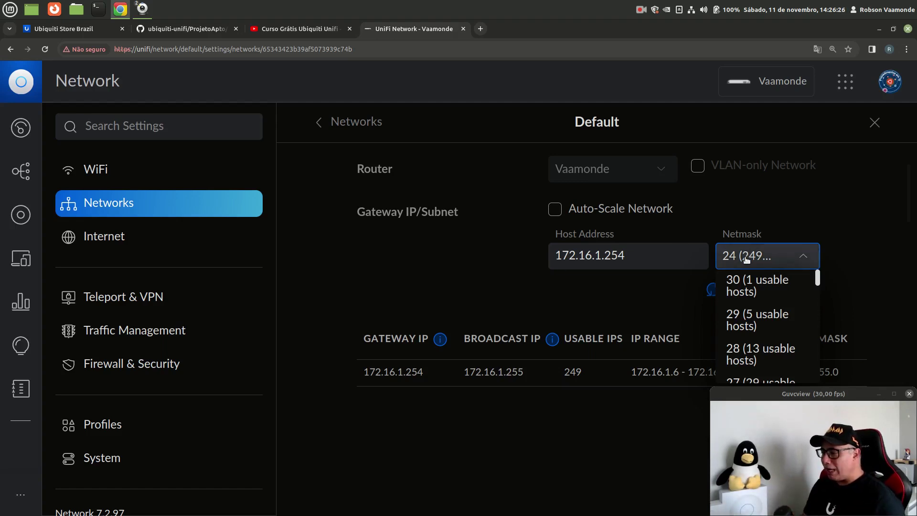
pyautogui.click(877, 237)
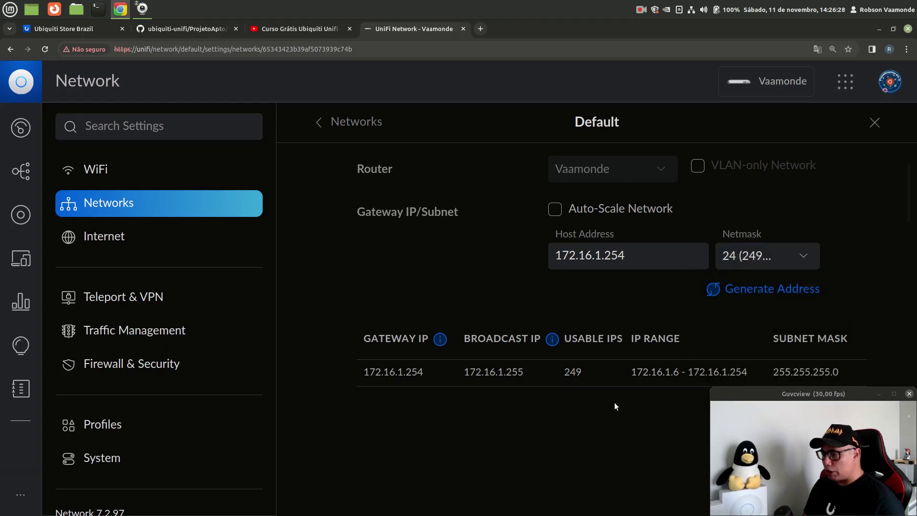
# Check the Advanced Configuration section of the GitHub guide, from network type through multicast DNS
pyautogui.scroll(-3, 618, 394)
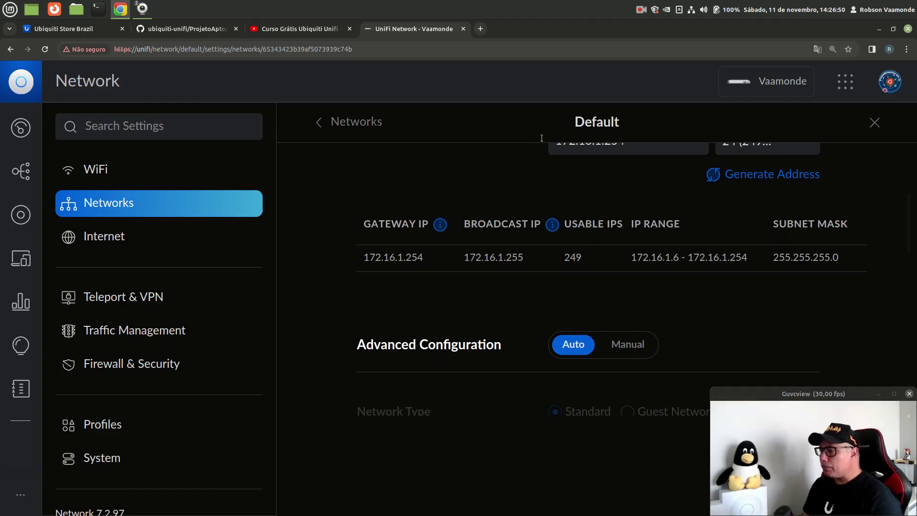
pyautogui.click(196, 29)
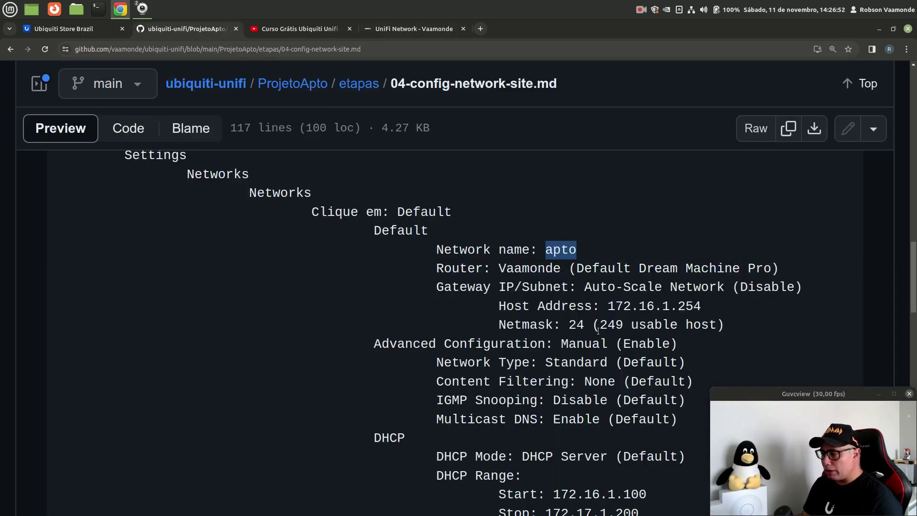
pyautogui.scroll(-3, 598, 330)
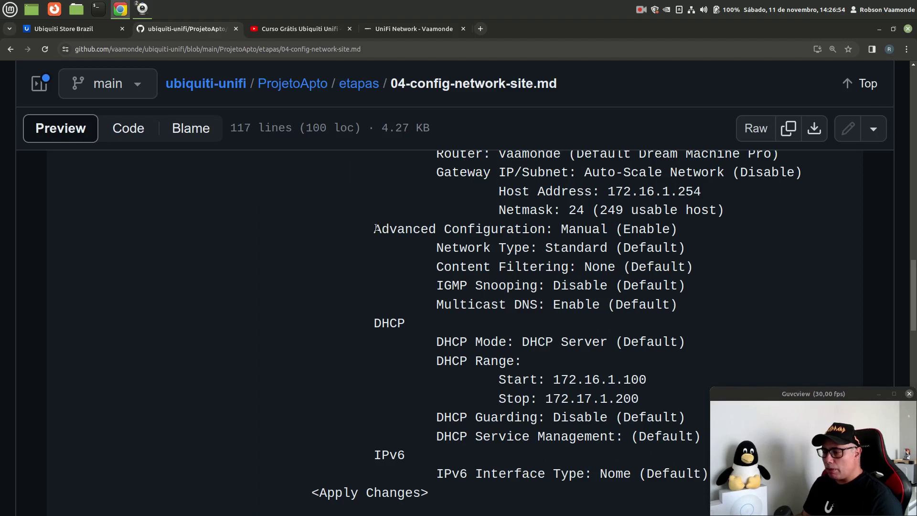
pyautogui.moveTo(375, 229); pyautogui.dragTo(700, 301)
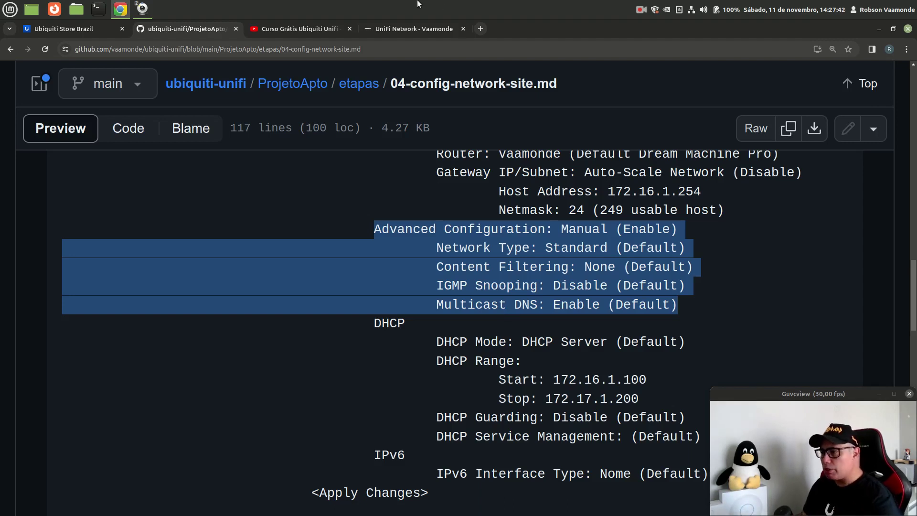
# Return to UniFi Network, set the Default network's Advanced Configuration to Manual and review its network type and content filtering options
pyautogui.click(425, 29)
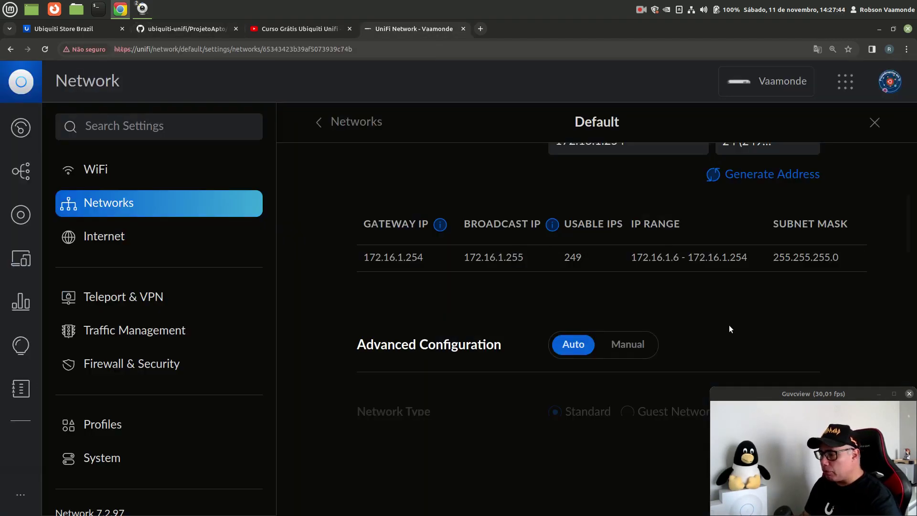
pyautogui.scroll(-3, 726, 324)
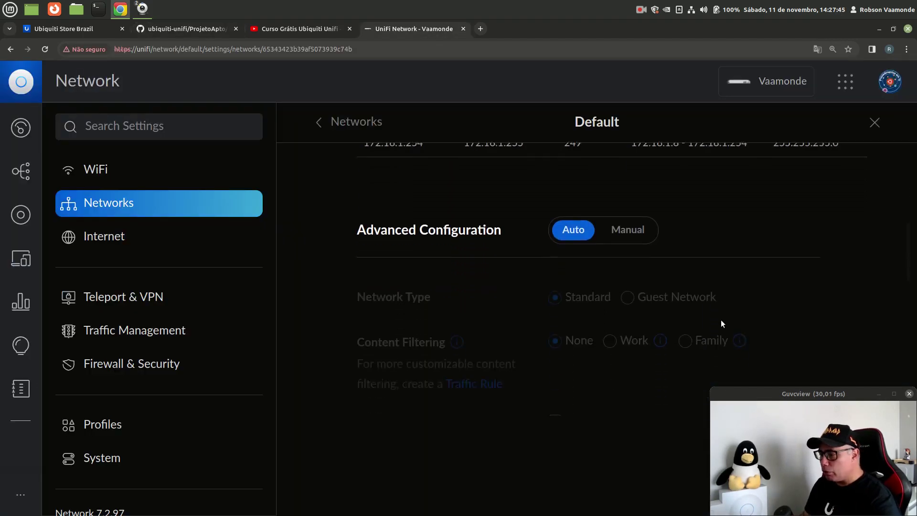
pyautogui.click(635, 232)
pyautogui.scroll(-1, 834, 315)
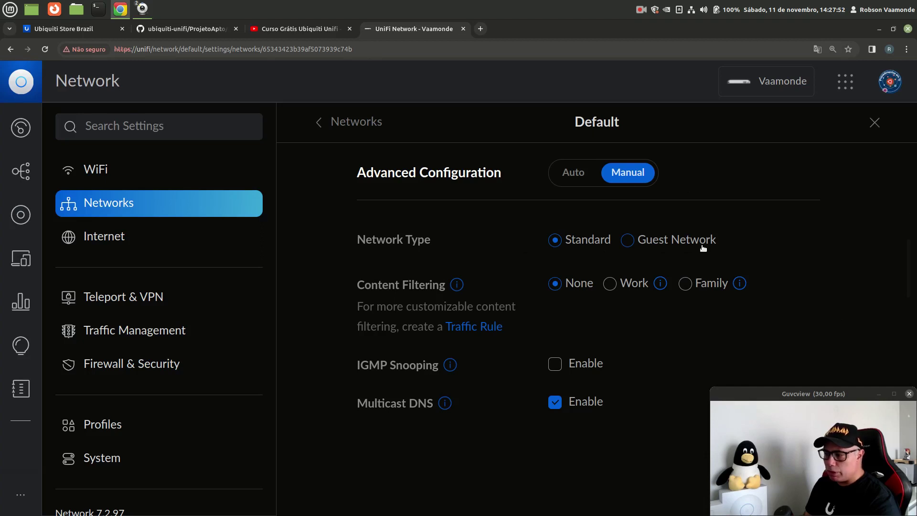
pyautogui.scroll(-1, 512, 325)
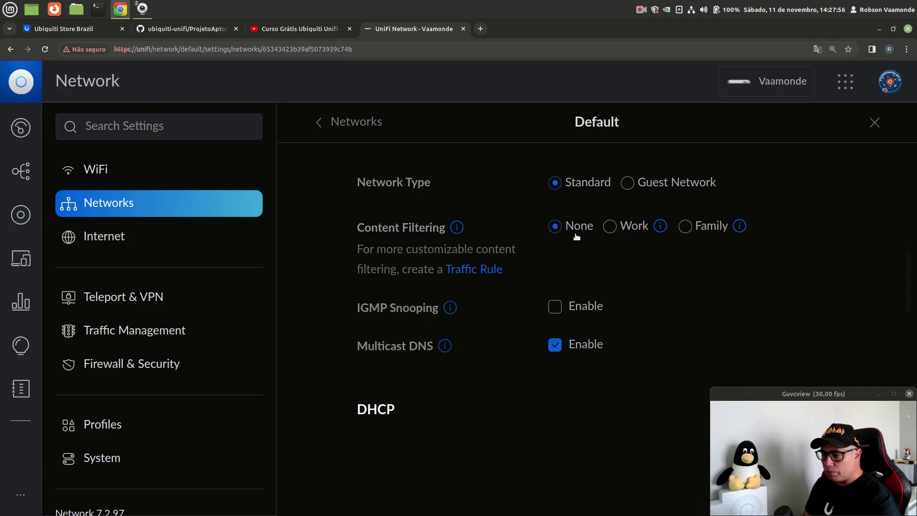
pyautogui.moveTo(723, 239)
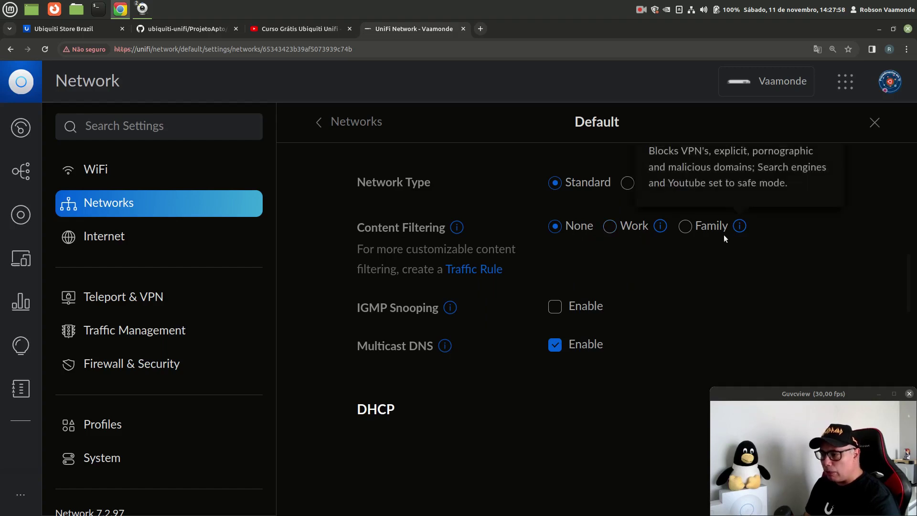
pyautogui.scroll(-1, 686, 294)
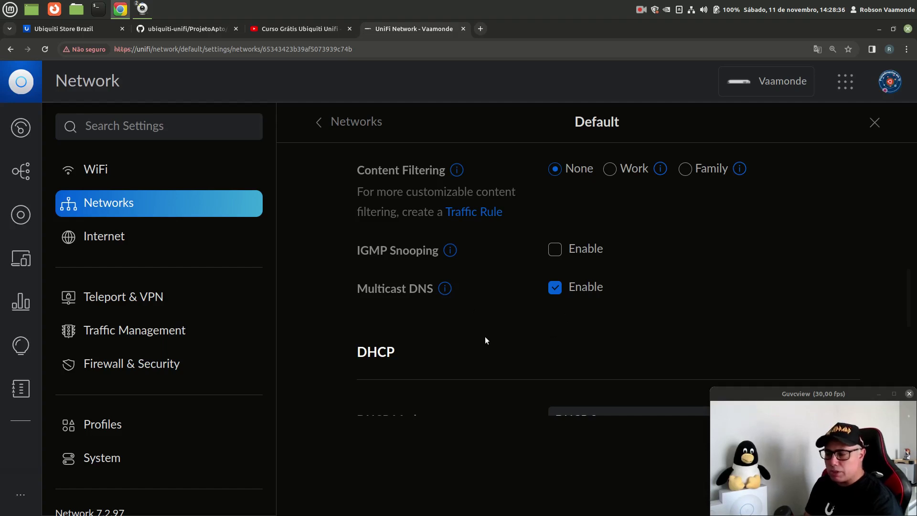
# Examine the available DHCP modes for the Default network, keeping DHCP Server selected
pyautogui.scroll(-3, 485, 337)
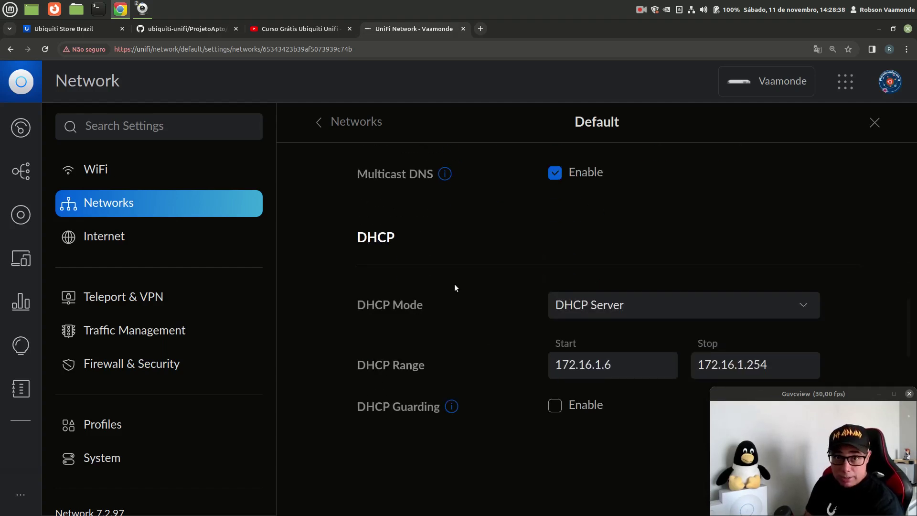
pyautogui.scroll(-2, 455, 287)
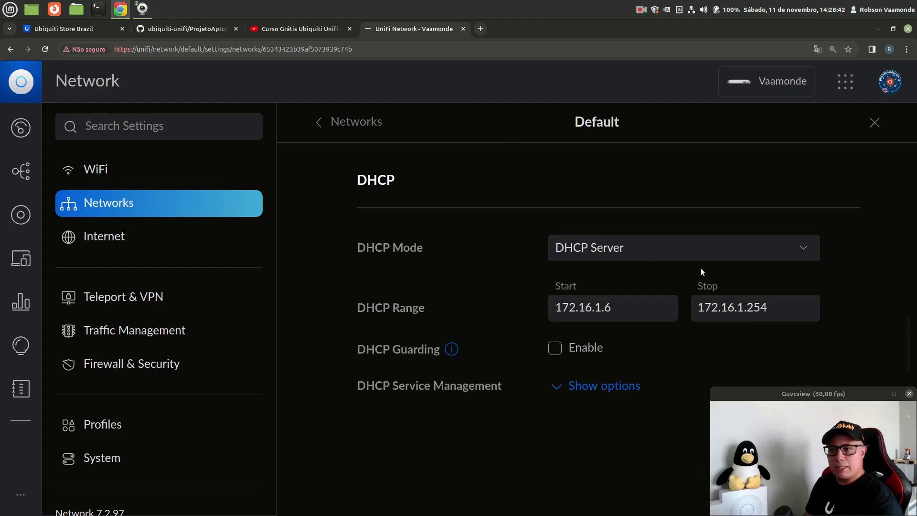
pyautogui.click(807, 249)
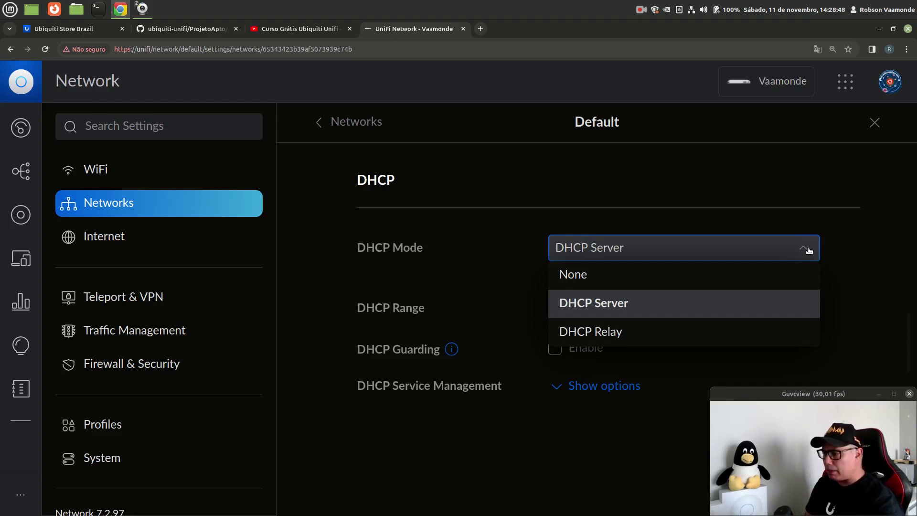
pyautogui.click(890, 278)
# Set the Default network's DHCP range to start at 172.16.1.100 and stop at 172.16.1.200
pyautogui.scroll(-2, 893, 283)
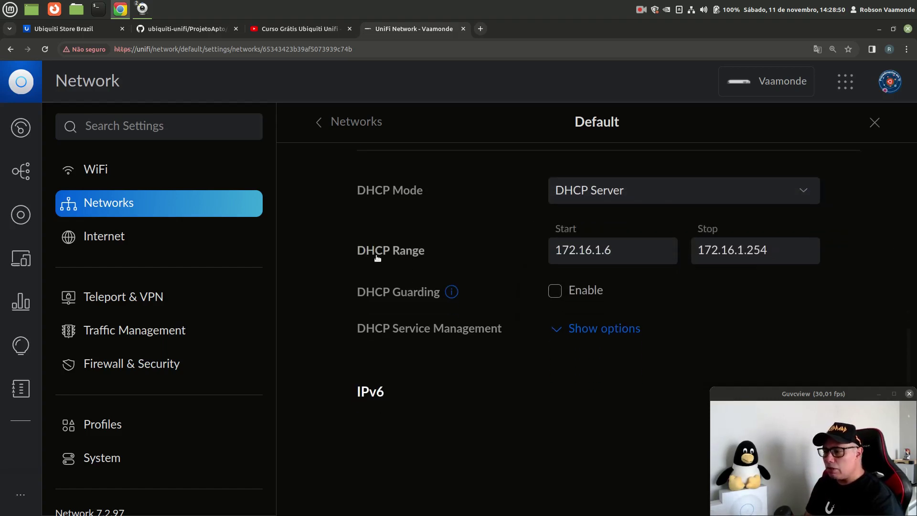
pyautogui.click(651, 253)
pyautogui.press('BackSpace')
pyautogui.write('100')
pyautogui.press('Tab')
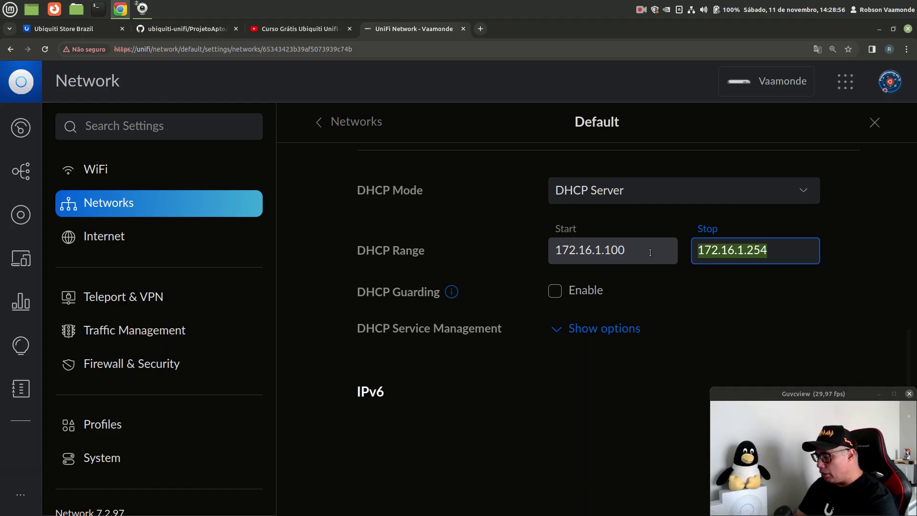
pyautogui.press('Right')
pyautogui.press('BackSpace')
pyautogui.press('BackSpace')
pyautogui.write('00')
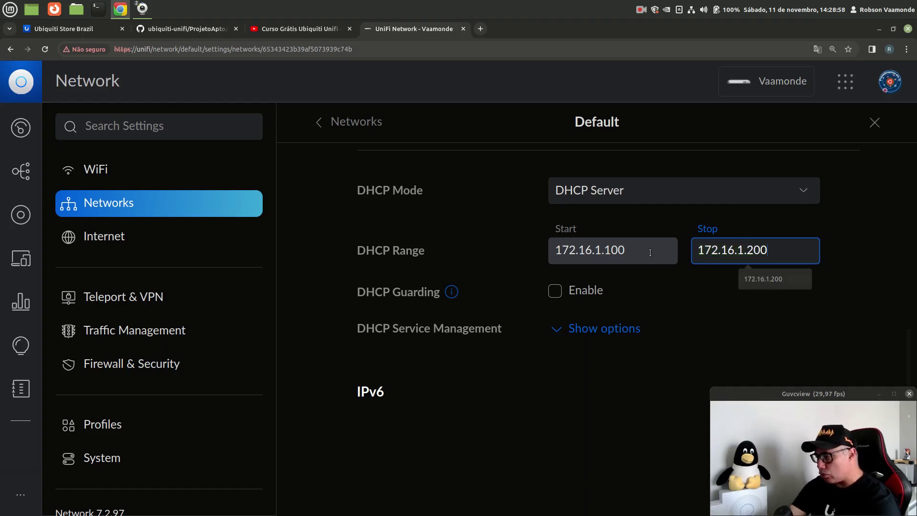
pyautogui.click(867, 292)
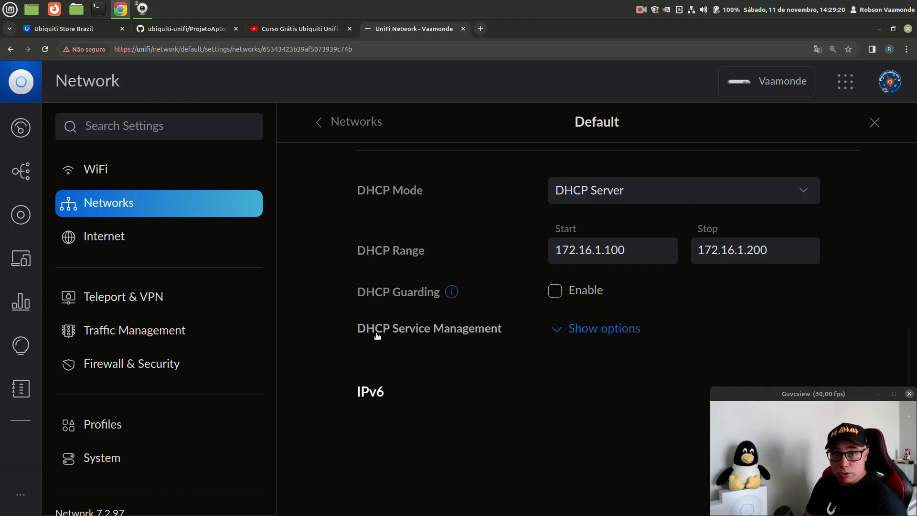
# Show the DHCP Service Management options and set the domain name to apto.intra
pyautogui.click(604, 334)
pyautogui.scroll(-3, 674, 365)
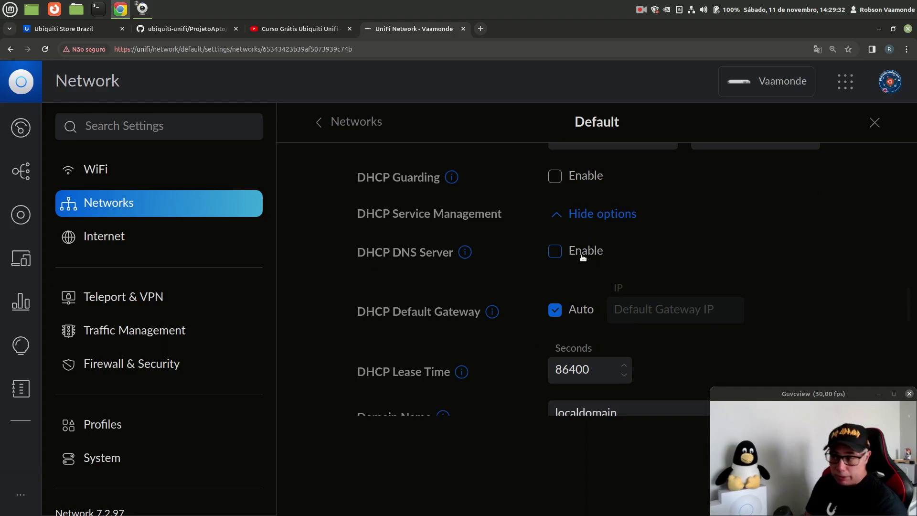
pyautogui.scroll(-2, 775, 338)
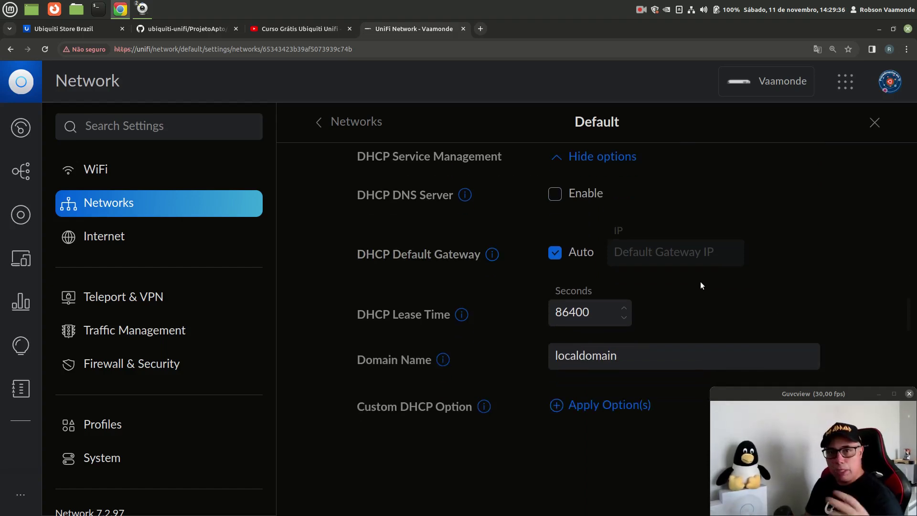
pyautogui.scroll(-2, 702, 286)
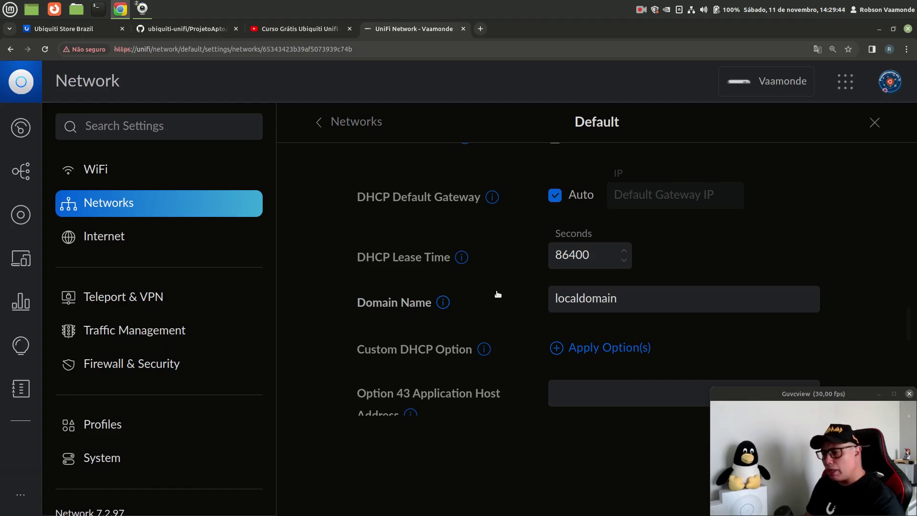
pyautogui.scroll(-2, 508, 296)
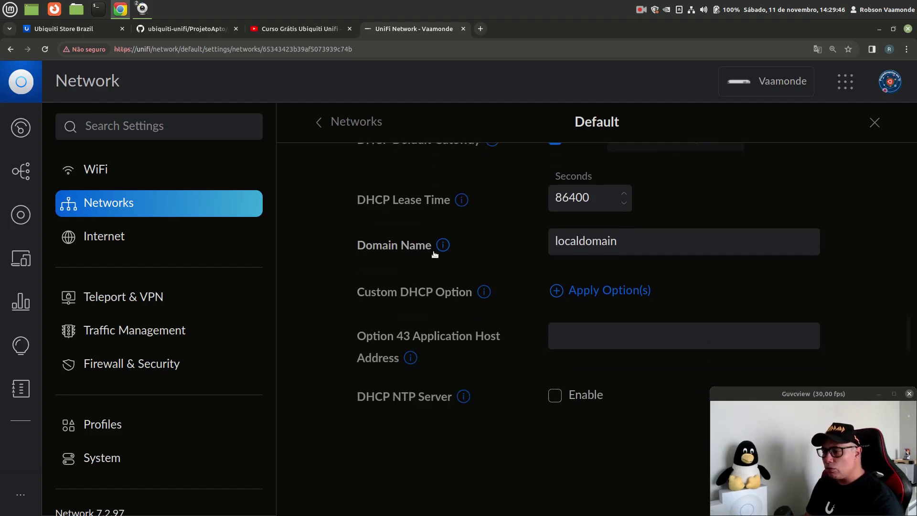
pyautogui.moveTo(443, 247)
pyautogui.doubleClick(661, 244)
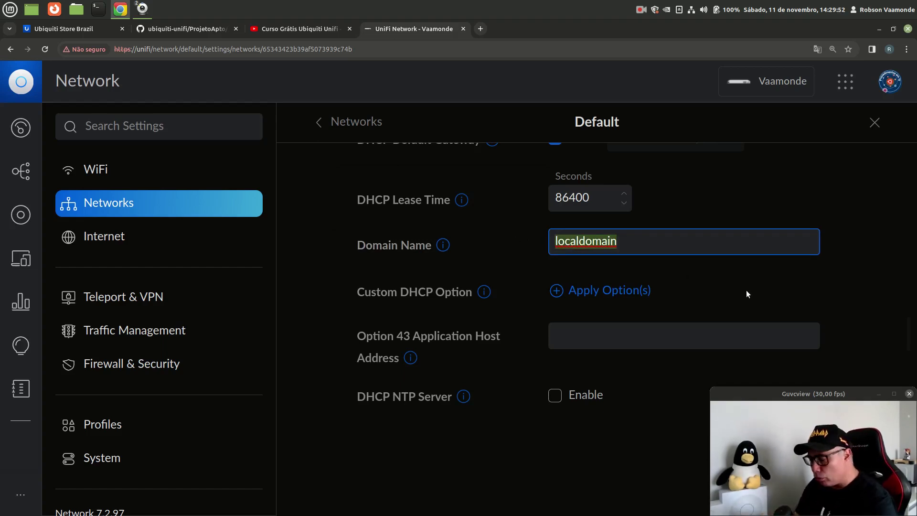
pyautogui.write('apto.intra')
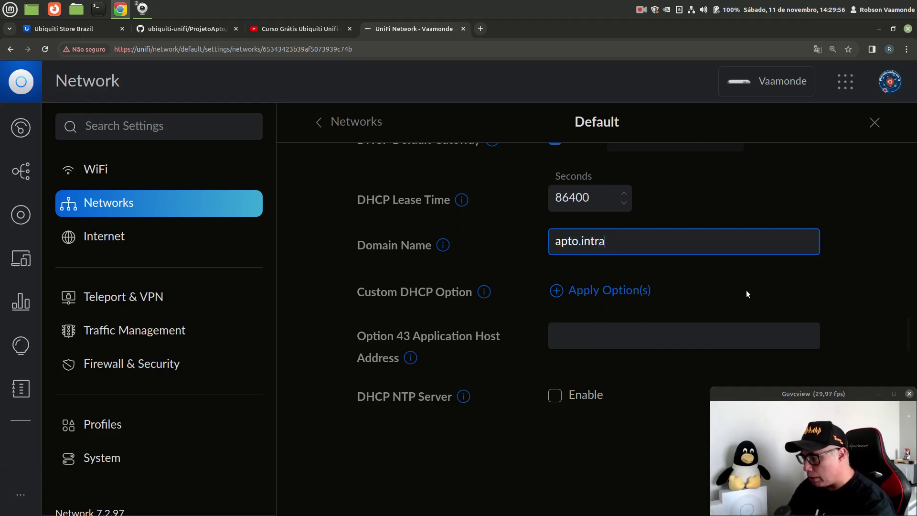
pyautogui.press('Tab')
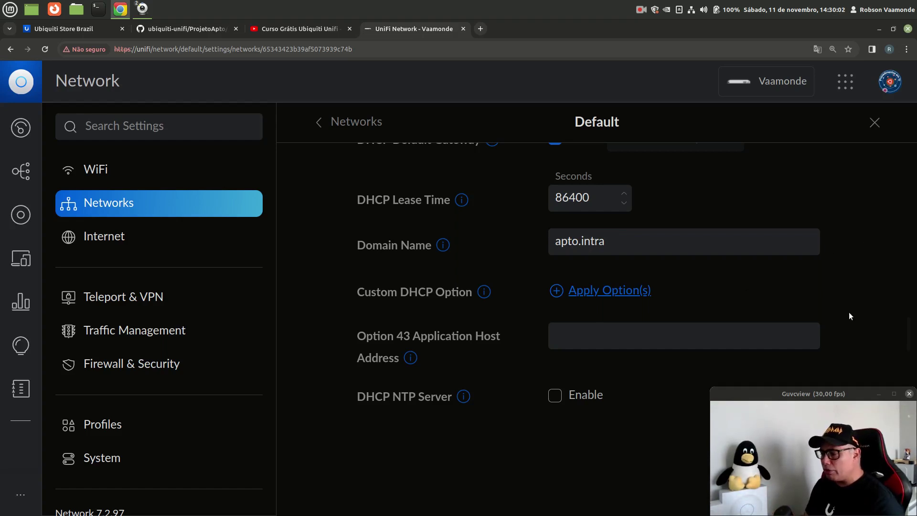
# Review the Default network's remaining DHCP service and IPv6 options, leaving them at their defaults, and apply the network changes
pyautogui.scroll(-2, 848, 313)
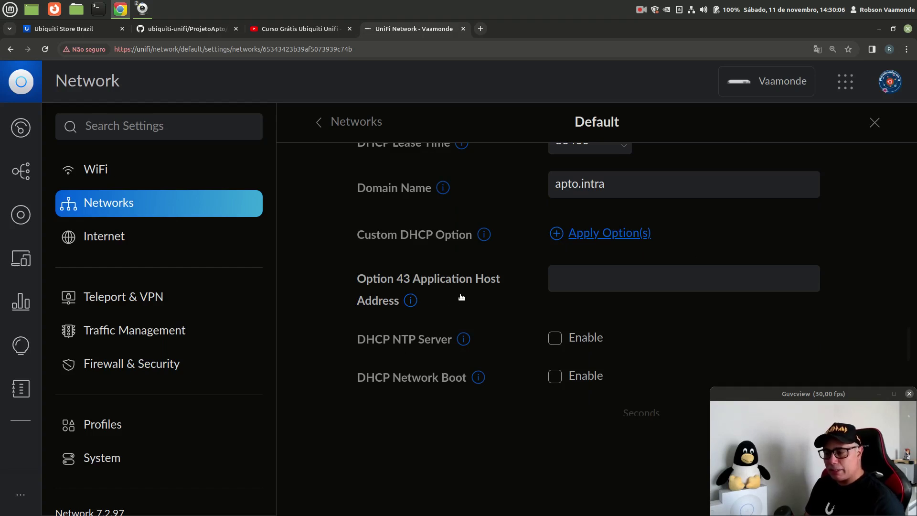
pyautogui.scroll(-3, 462, 297)
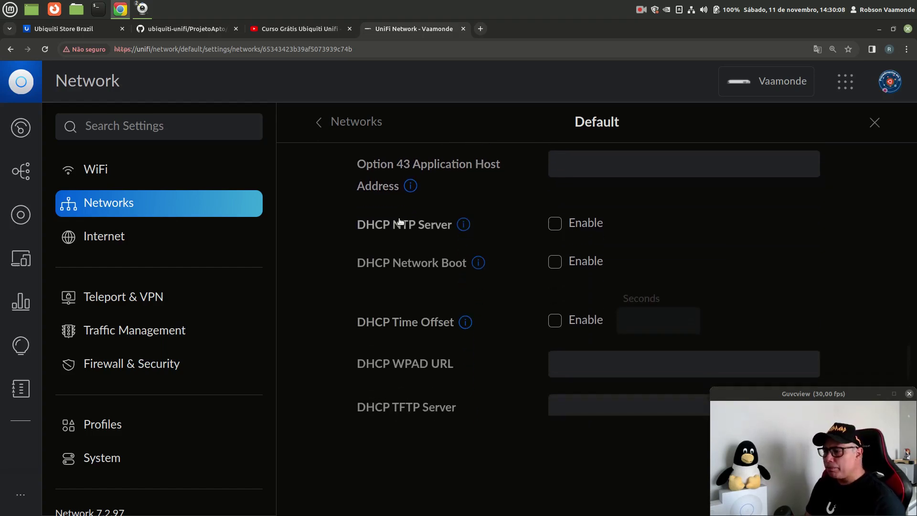
pyautogui.moveTo(457, 234)
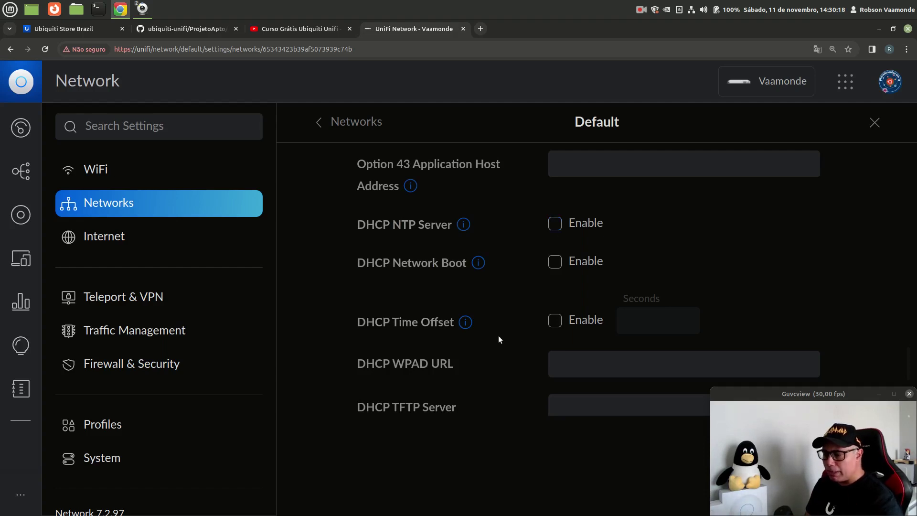
pyautogui.scroll(-2, 498, 339)
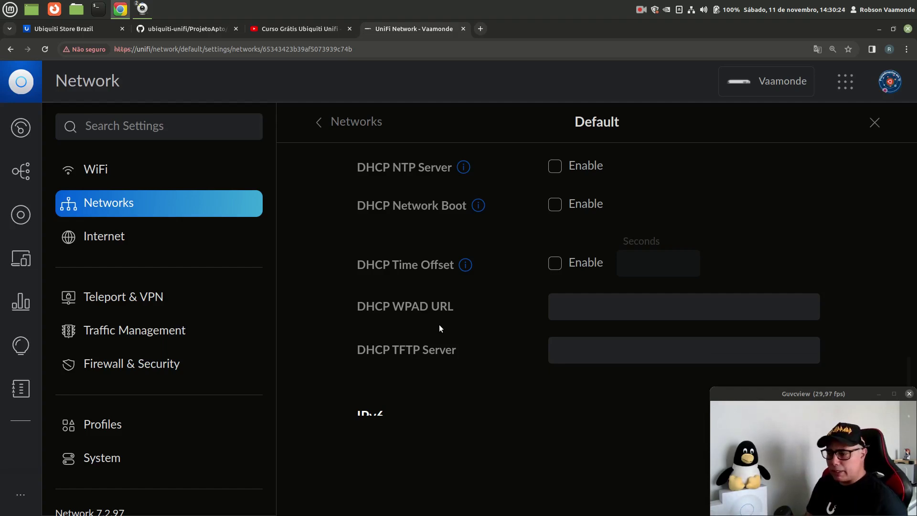
pyautogui.scroll(-2, 439, 325)
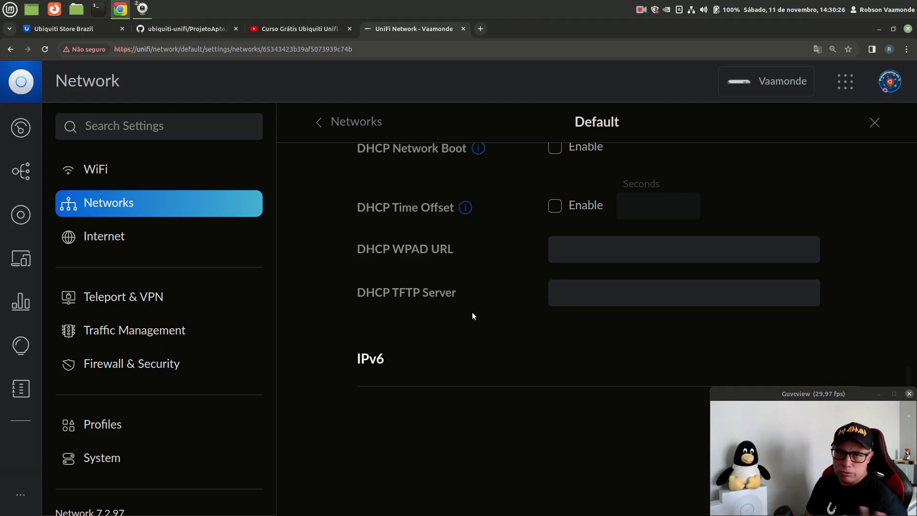
pyautogui.scroll(-1, 550, 342)
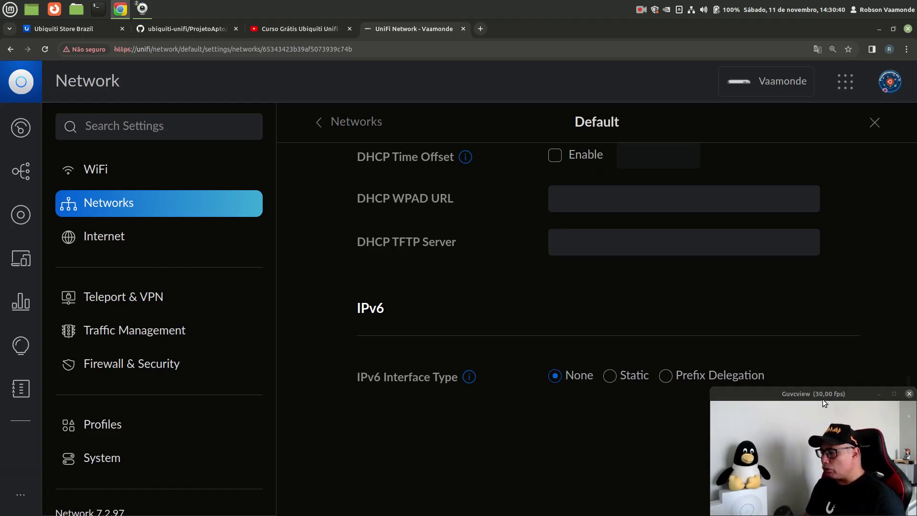
pyautogui.moveTo(824, 394); pyautogui.dragTo(686, 395)
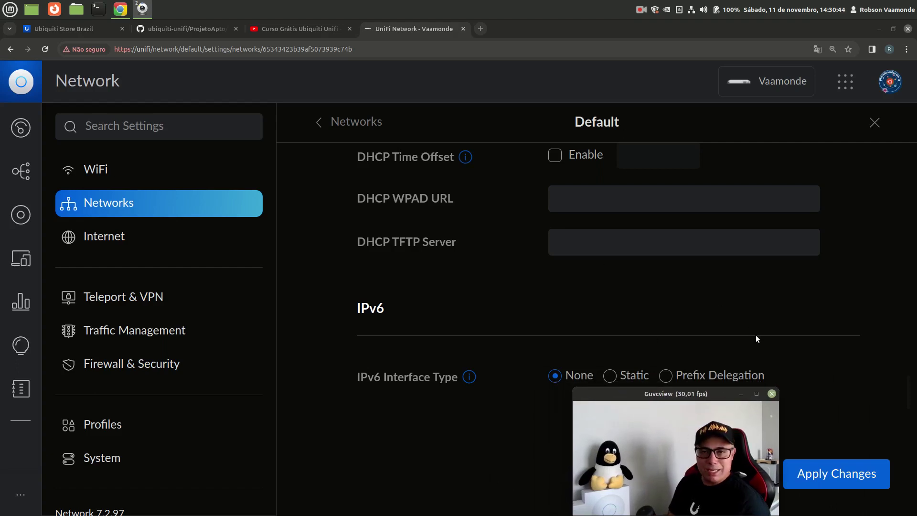
pyautogui.click(842, 475)
pyautogui.moveTo(692, 395); pyautogui.dragTo(830, 405)
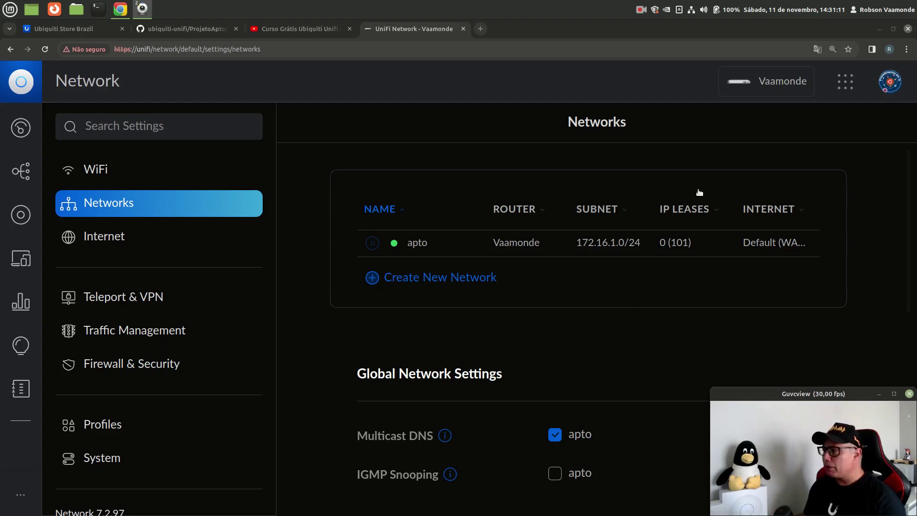
# Turn the computer's wired connection off and on again to obtain a new DHCP lease, and dismiss the connection notification
pyautogui.click(692, 9)
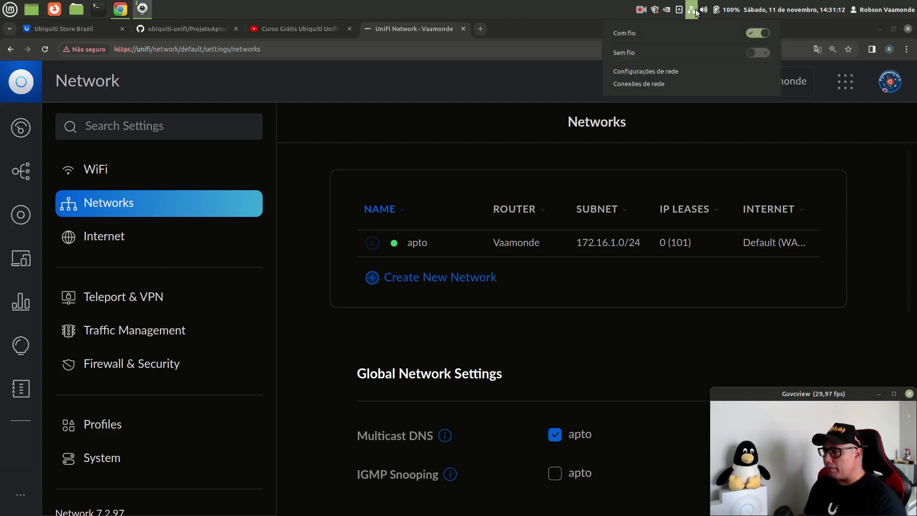
pyautogui.click(757, 33)
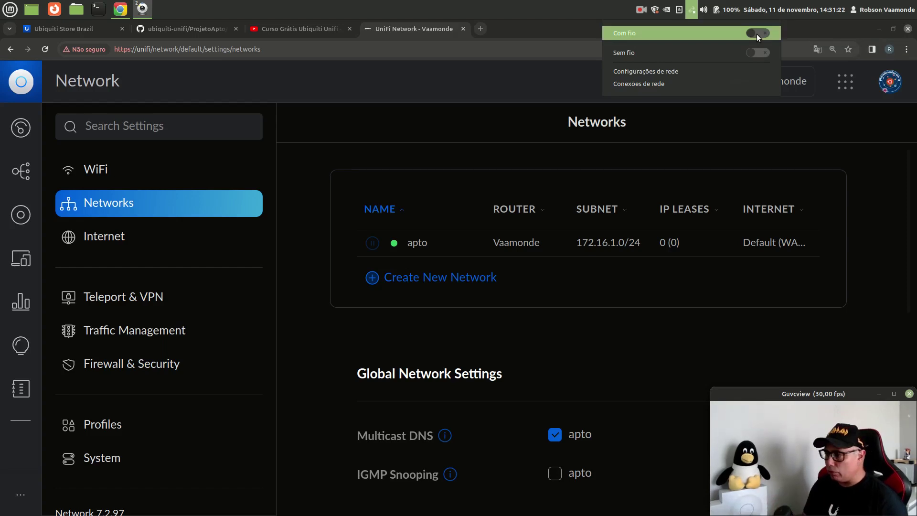
pyautogui.click(757, 34)
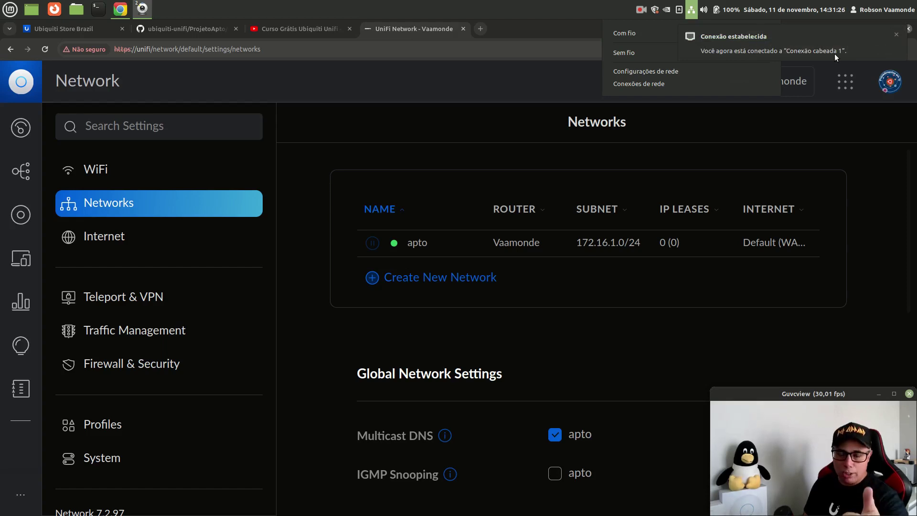
pyautogui.click(896, 34)
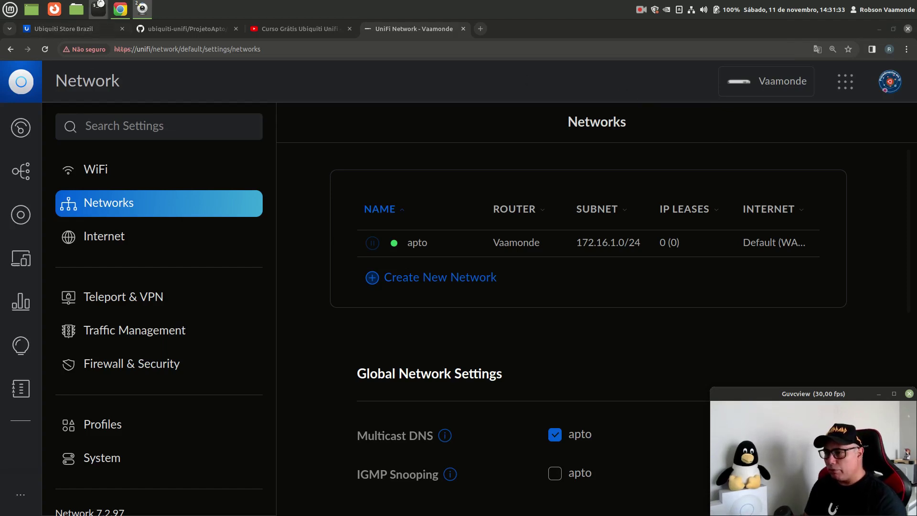
# Switch to the Tilix terminal and run ifconfig enp3s0 to check the wired interface's IPv4 address
pyautogui.click(99, 9)
pyautogui.click(684, 110)
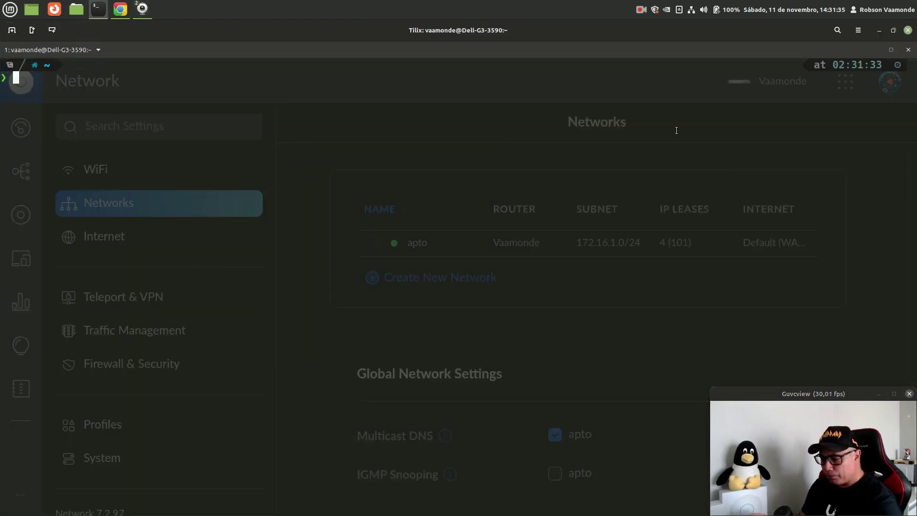
pyautogui.press('Up')
pyautogui.press('Up')
pyautogui.press('Up')
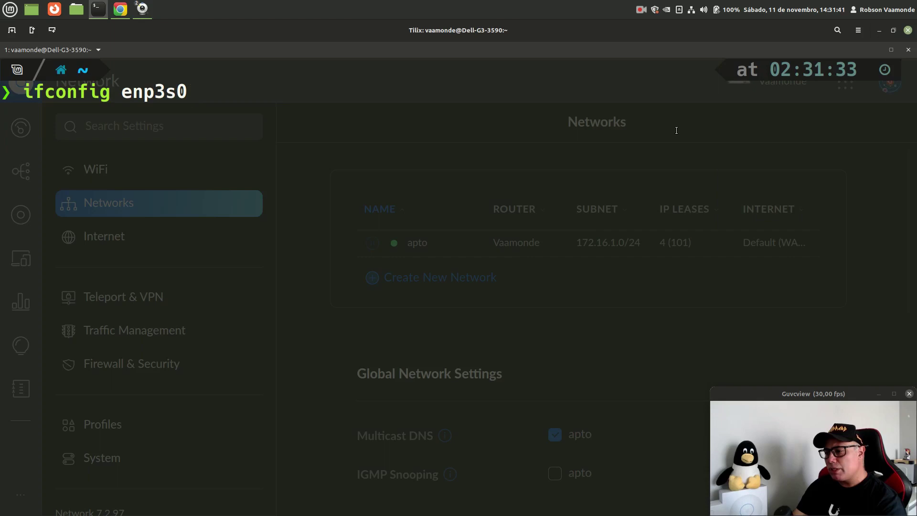
pyautogui.press('Return')
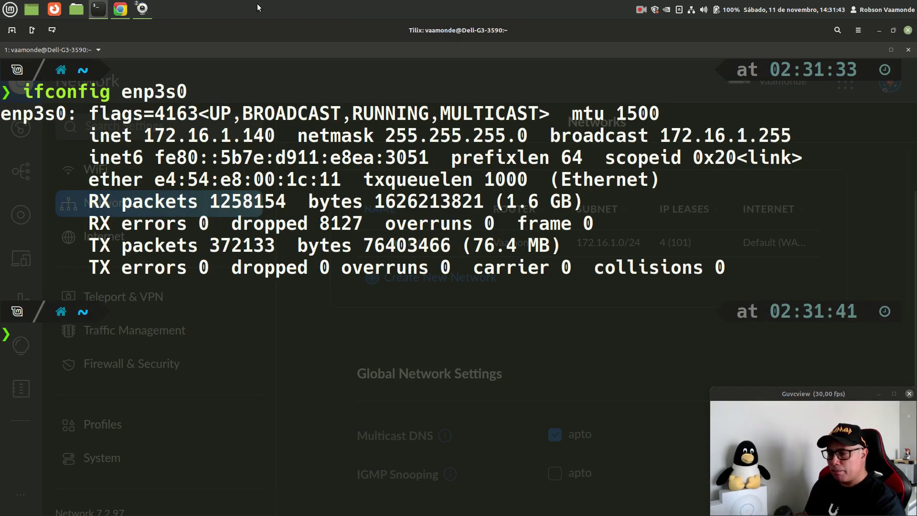
pyautogui.moveTo(86, 137); pyautogui.dragTo(284, 138)
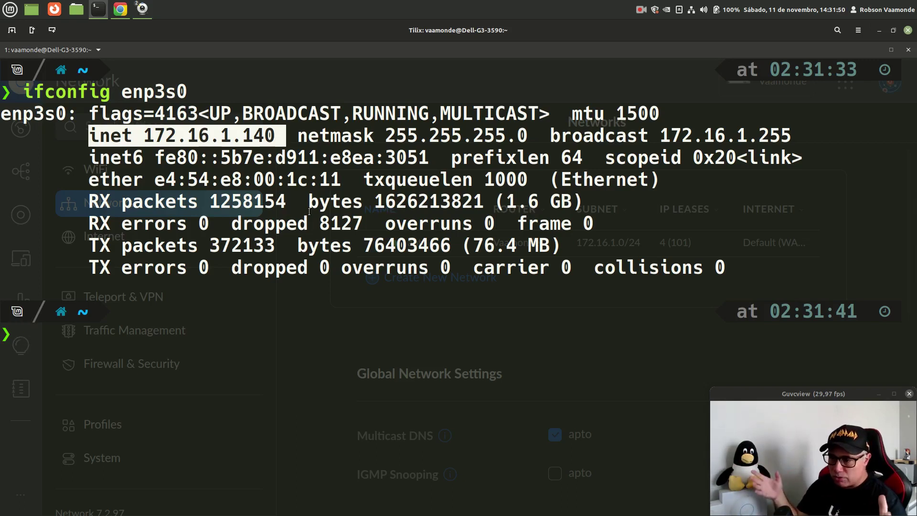
# Run route -n and check the default gateway address in the routing table
pyautogui.write('rou')
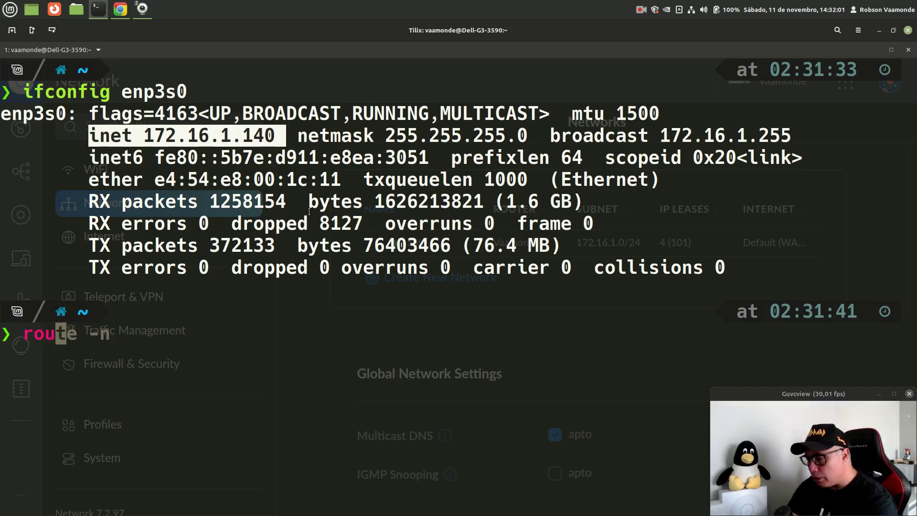
pyautogui.write('te -n')
pyautogui.press('Return')
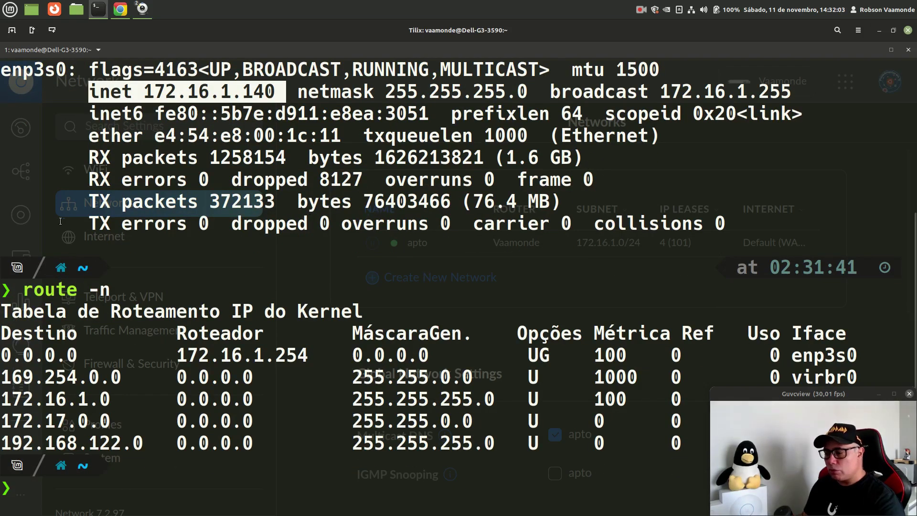
pyautogui.moveTo(178, 358); pyautogui.dragTo(318, 358)
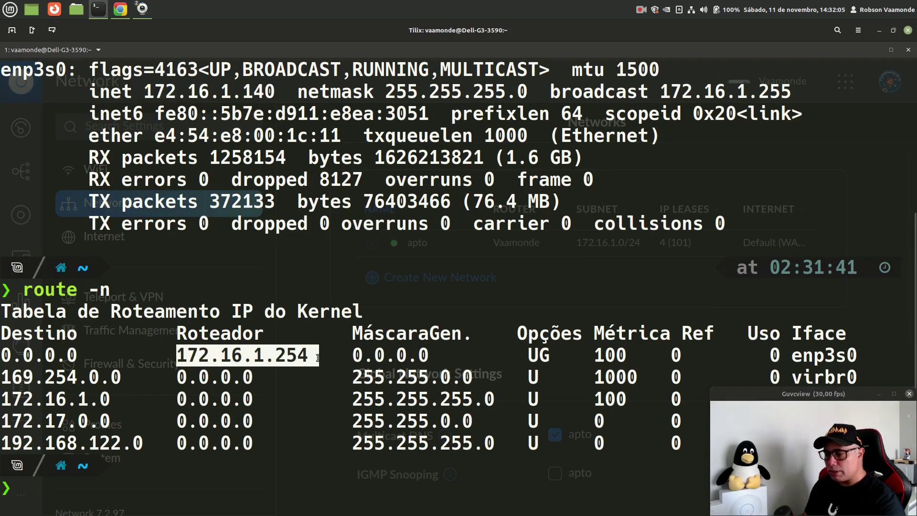
pyautogui.click(287, 401)
# Run resolvectl, check the DNS servers and DNS domain listed for enp3s0, and quit the output viewer
pyautogui.write('resolvectl')
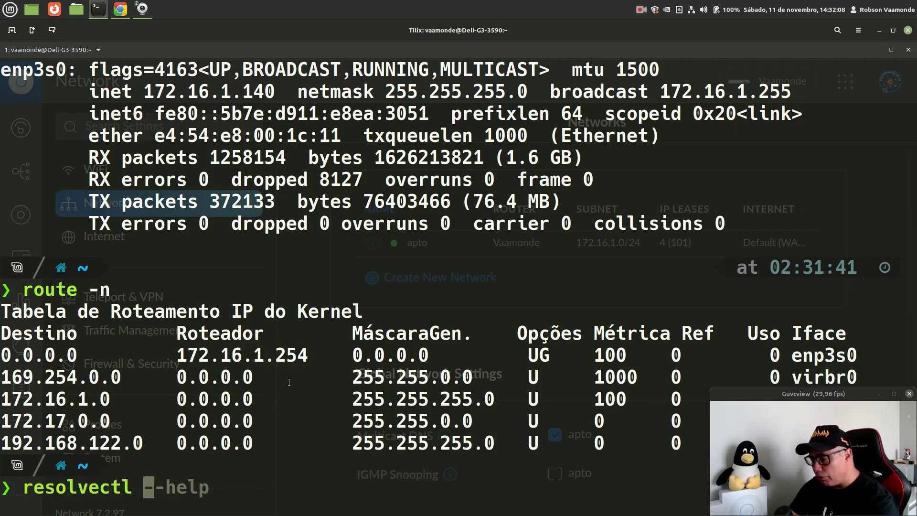
pyautogui.press('Return')
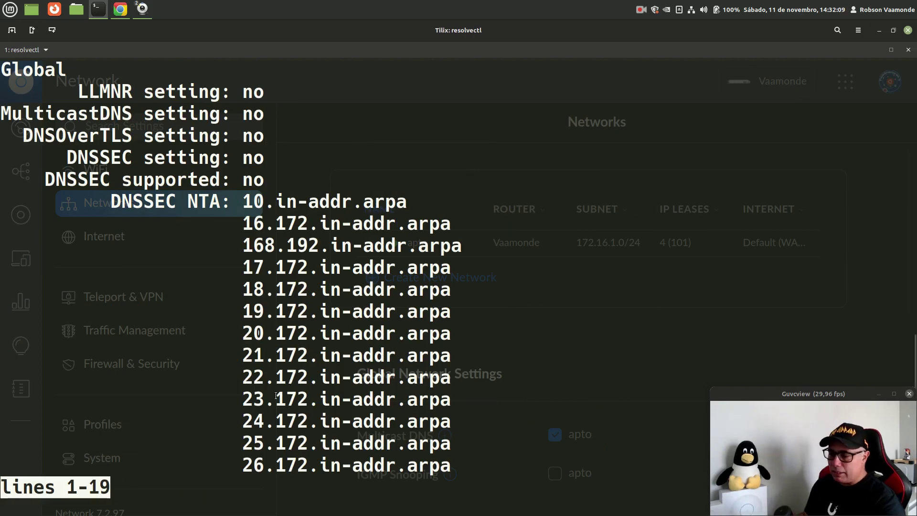
pyautogui.scroll(-17, 275, 396)
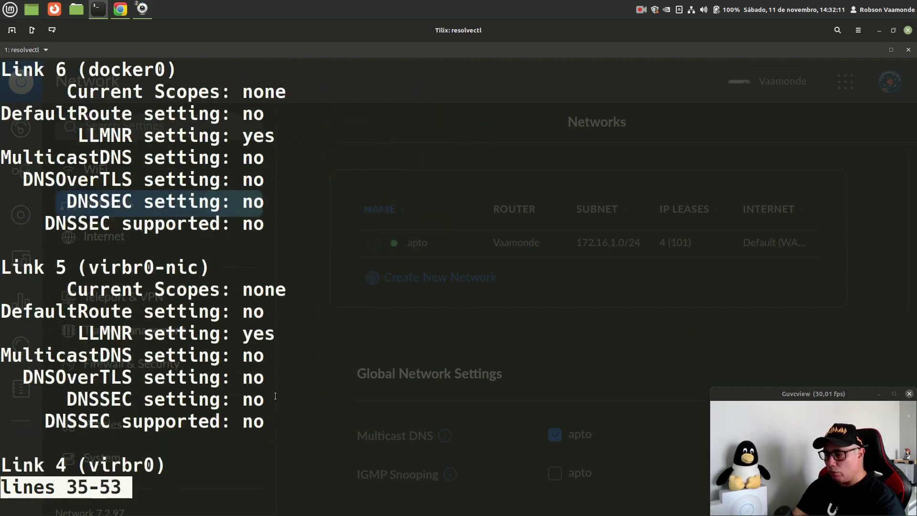
pyautogui.scroll(-6, 276, 396)
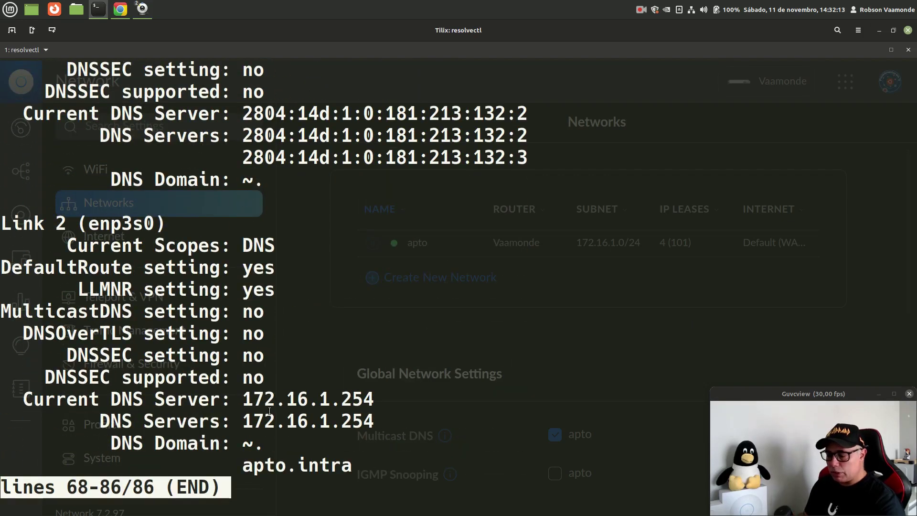
pyautogui.moveTo(55, 378); pyautogui.dragTo(374, 420)
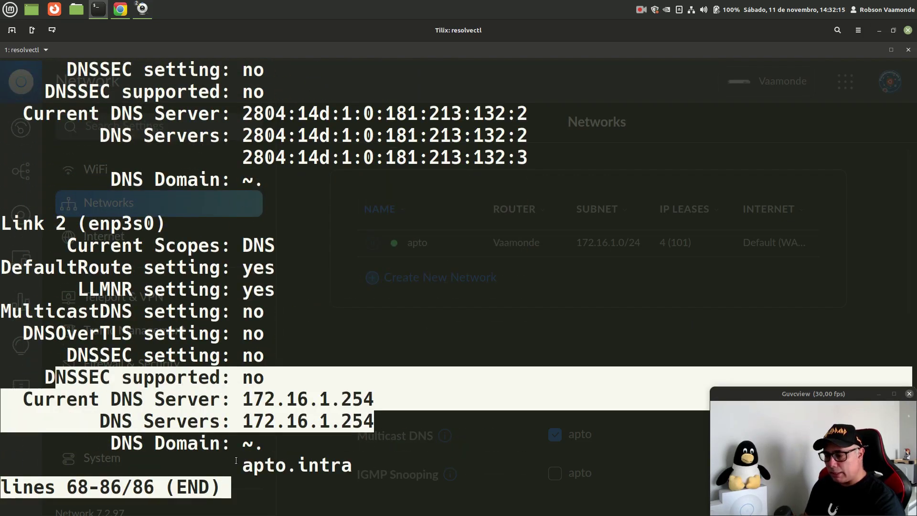
pyautogui.moveTo(244, 464); pyautogui.dragTo(372, 460)
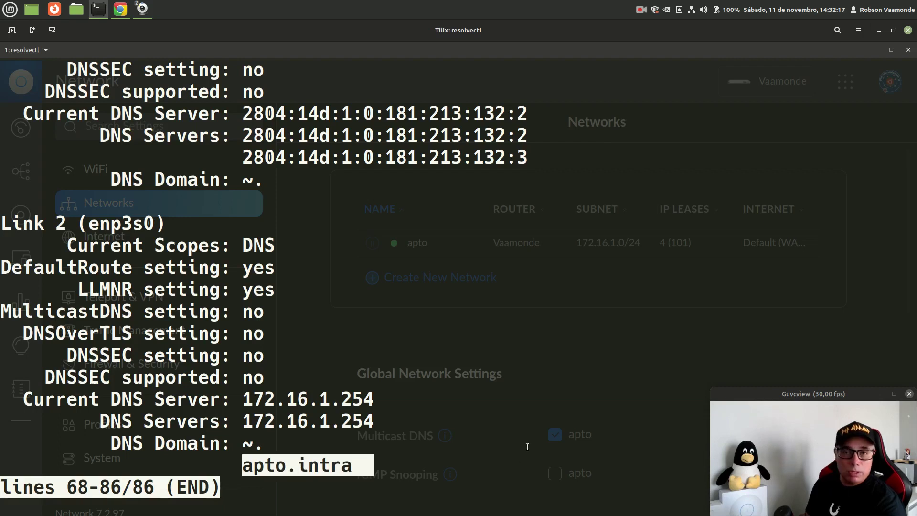
pyautogui.click(295, 494)
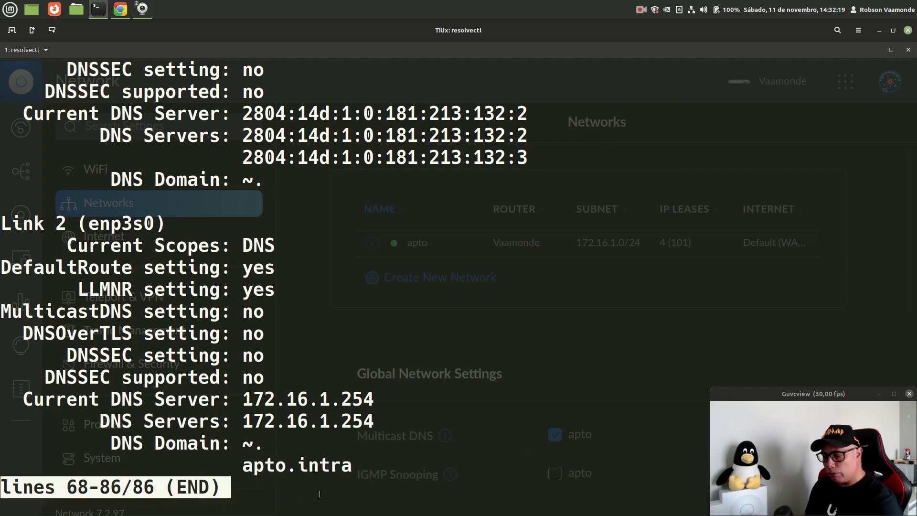
pyautogui.press('q')
# Clear the terminal and ping google.com to test internet connectivity, stopping the ping after a few replies
pyautogui.hotkey('ctrl', 'l')
pyautogui.write('ping google.com')
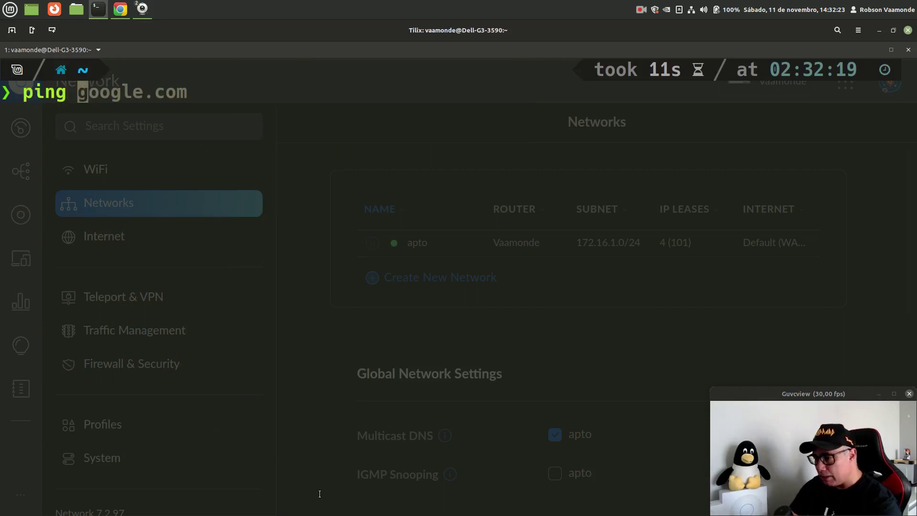
pyautogui.press('Return')
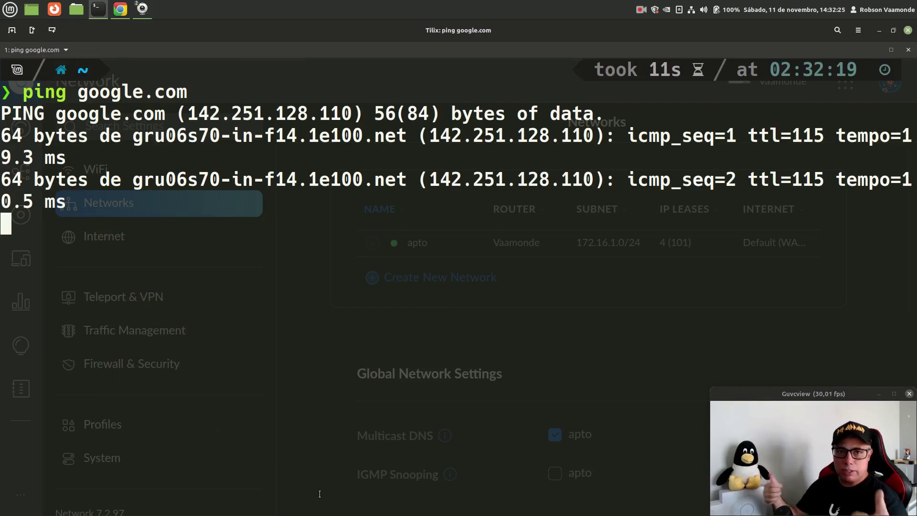
pyautogui.hotkey('ctrl', 'c')
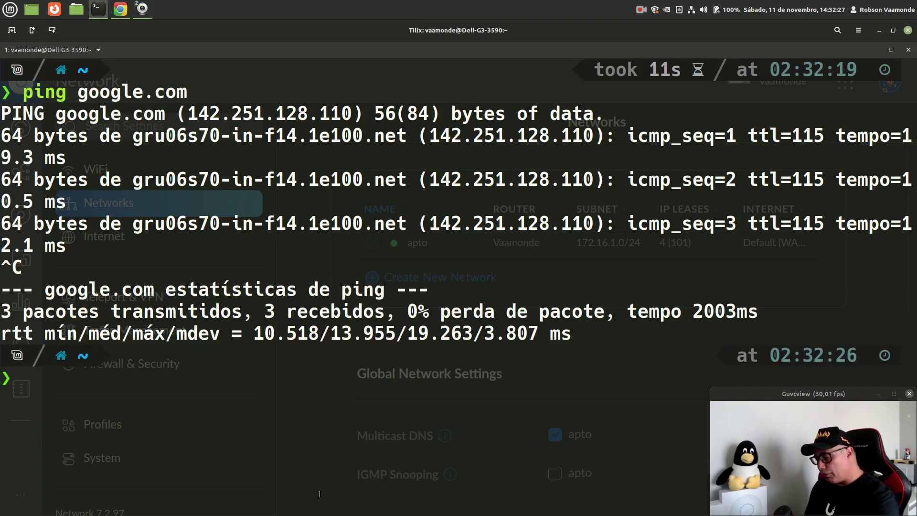
# Return to the browser's GitHub guide and read the important note on renewing the DHCP client after the network address change
pyautogui.hotkey('alt', 'Tab')
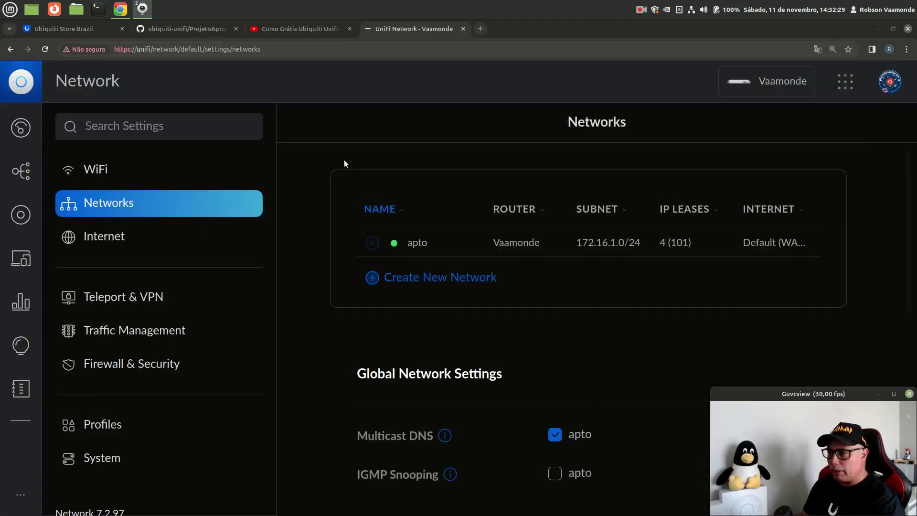
pyautogui.click(185, 27)
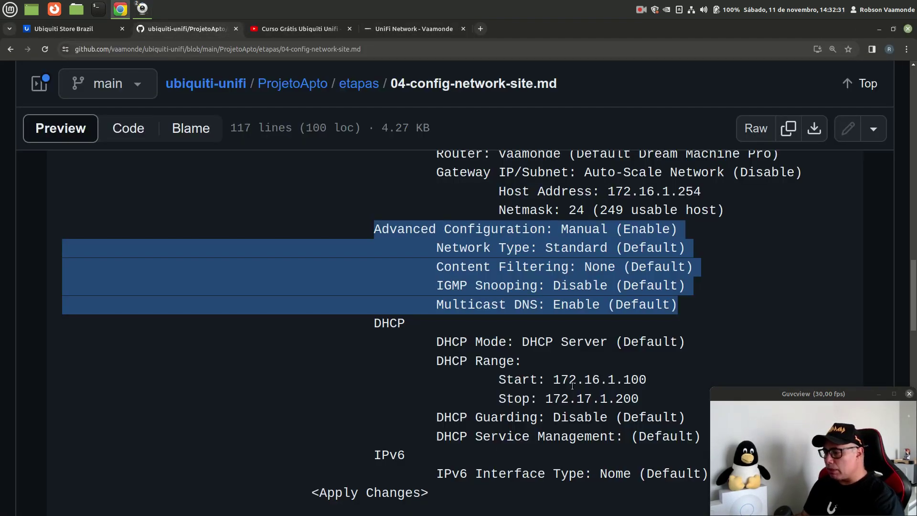
pyautogui.scroll(-1, 400, 244)
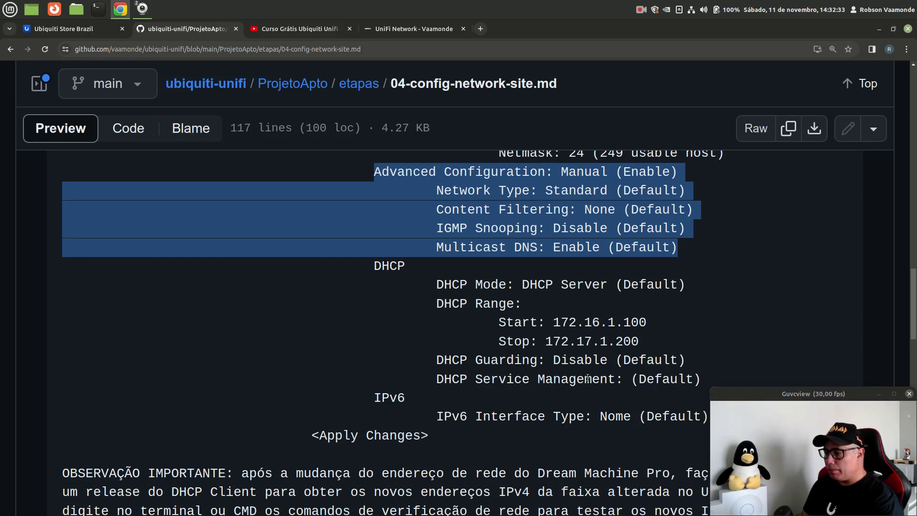
pyautogui.scroll(-2, 588, 379)
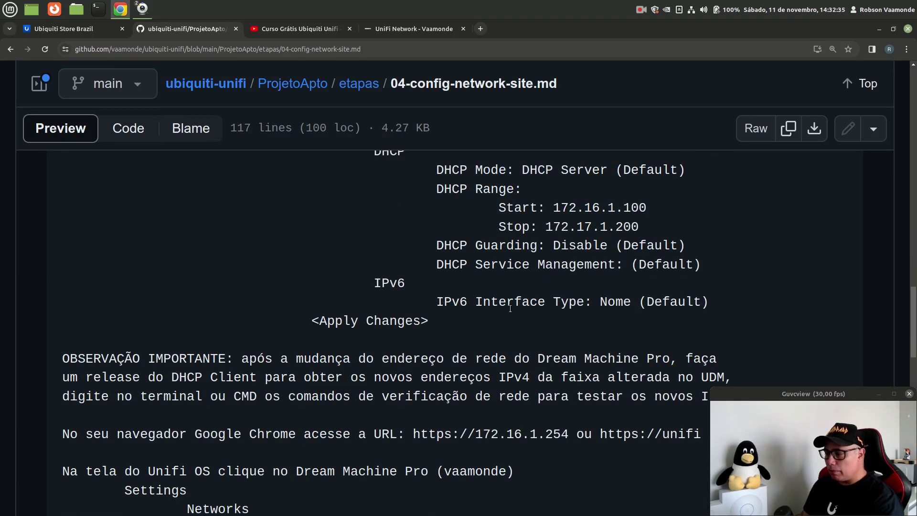
pyautogui.scroll(-2, 465, 395)
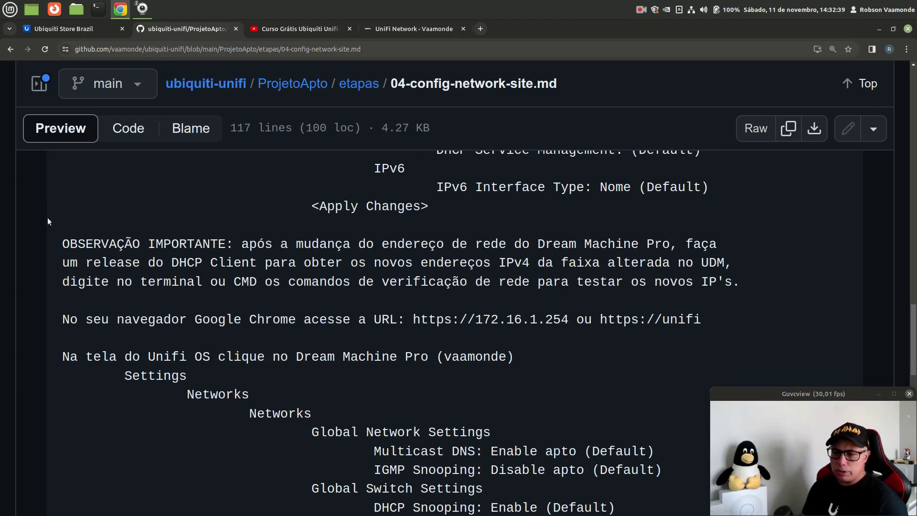
pyautogui.moveTo(63, 244); pyautogui.dragTo(538, 308)
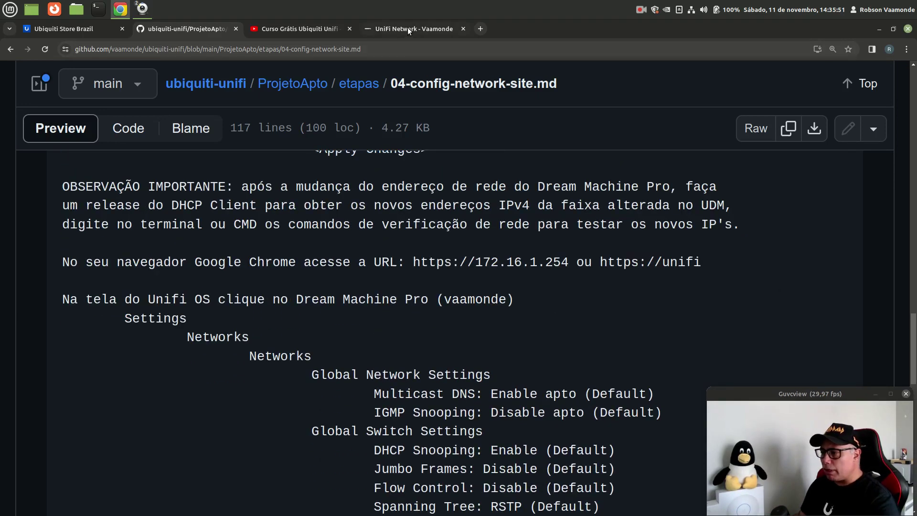
# View the Networks page in UniFi Network and read the guide's Global Network Settings and Global Switch Settings sections
pyautogui.click(408, 28)
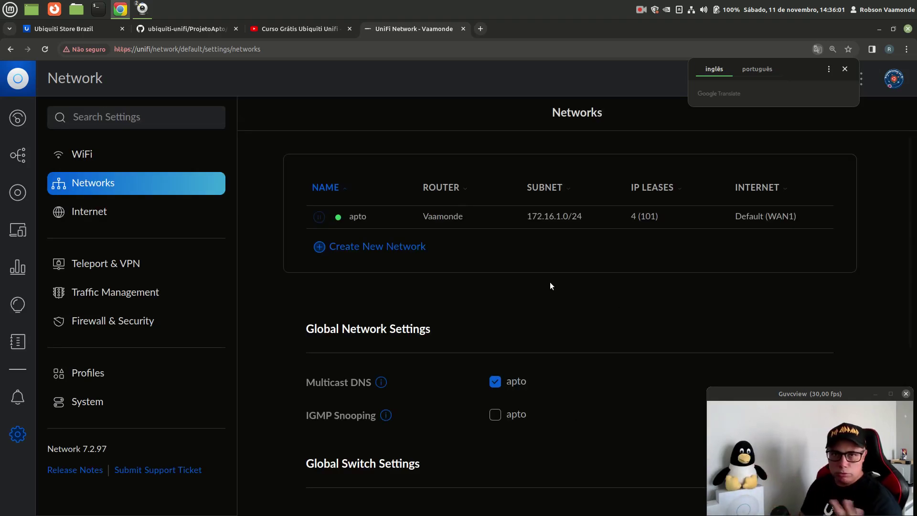
pyautogui.click(845, 69)
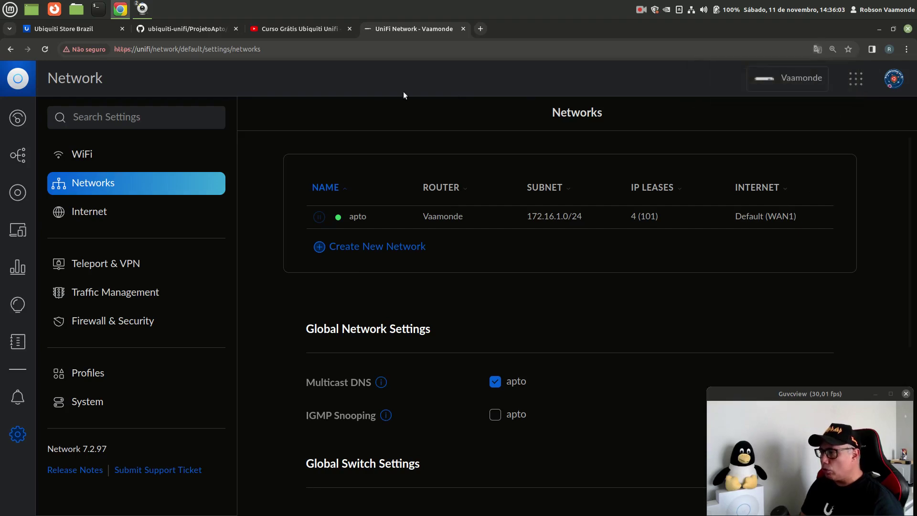
pyautogui.click(182, 29)
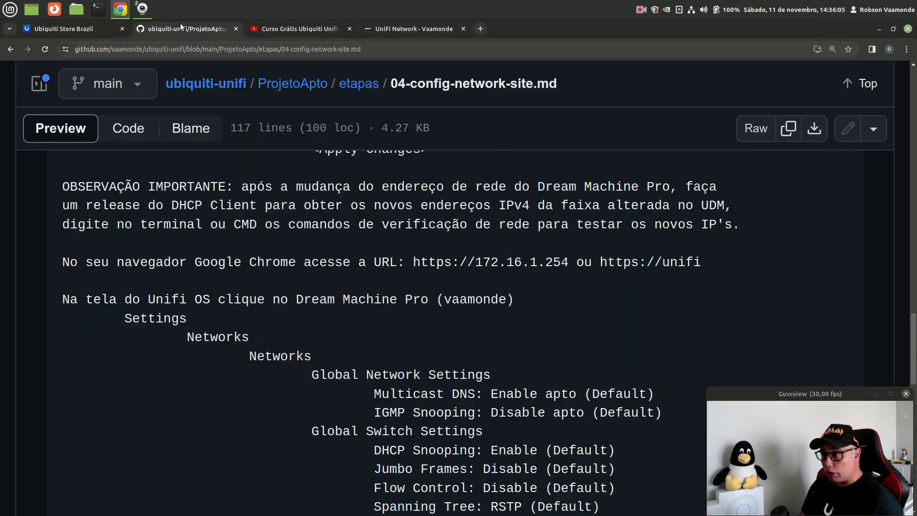
pyautogui.scroll(-3, 240, 306)
pyautogui.moveTo(123, 205); pyautogui.dragTo(572, 429)
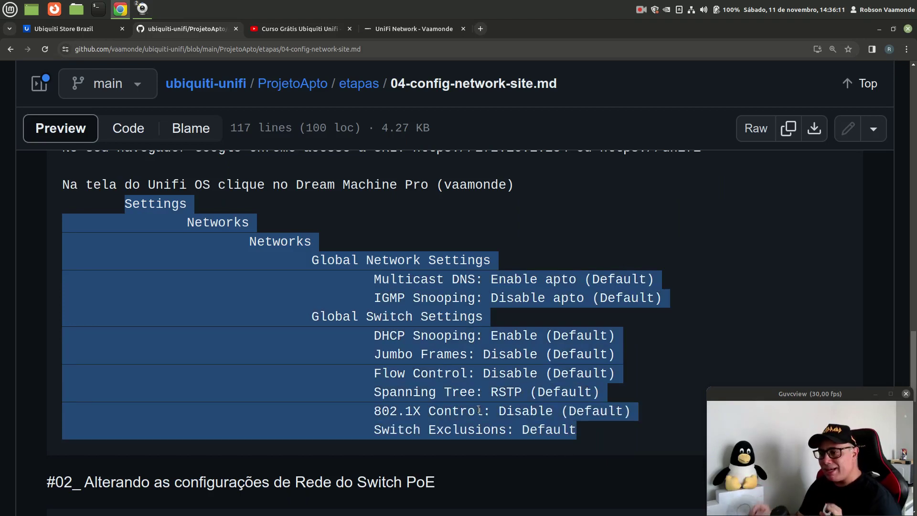
# Compare the UniFi global network and switch settings with the guide, including the devices offered under Switch Exclusions
pyautogui.click(404, 30)
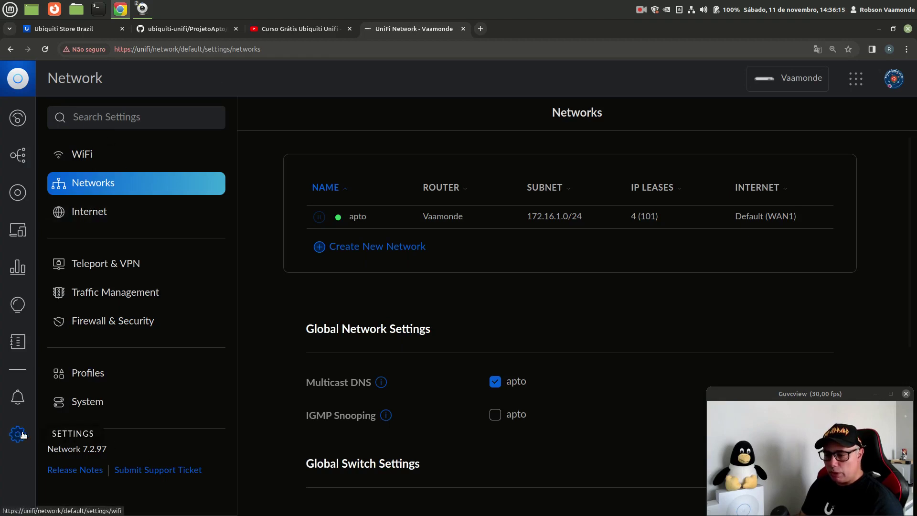
pyautogui.scroll(-3, 538, 397)
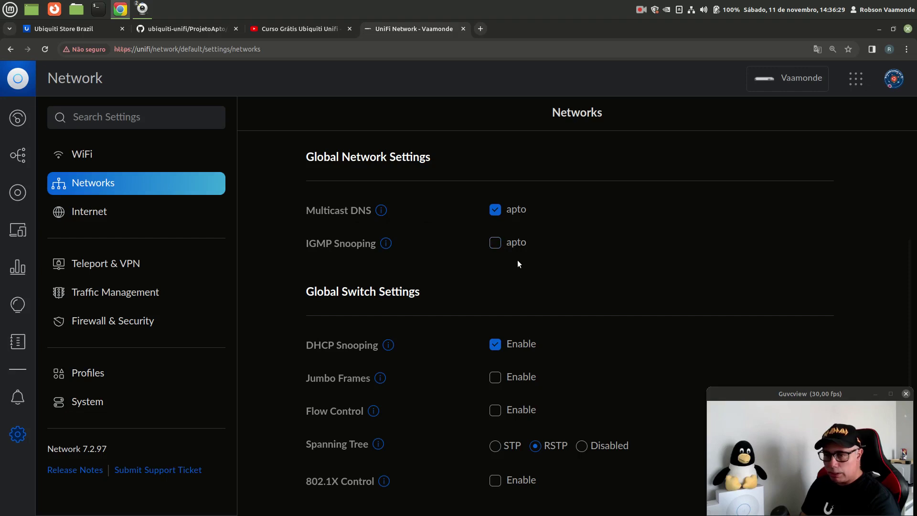
pyautogui.scroll(-2, 512, 258)
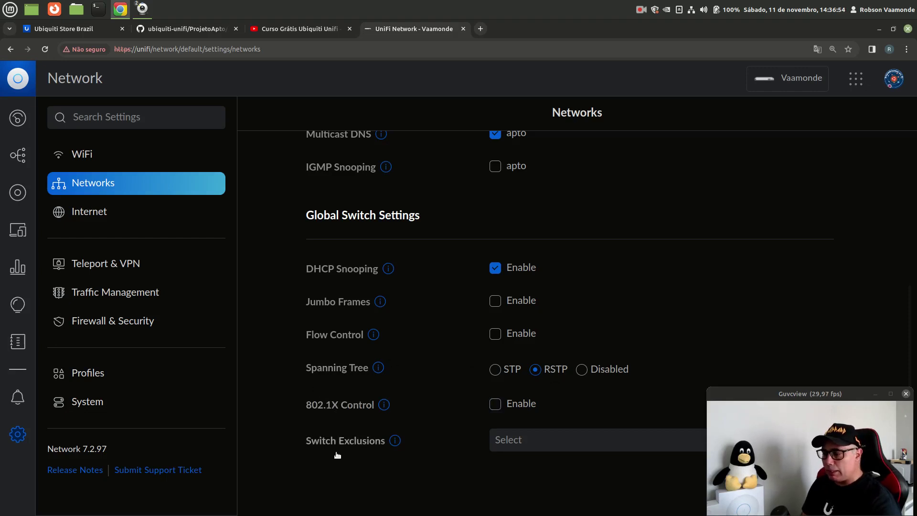
pyautogui.moveTo(824, 394); pyautogui.dragTo(828, 255)
pyautogui.click(724, 442)
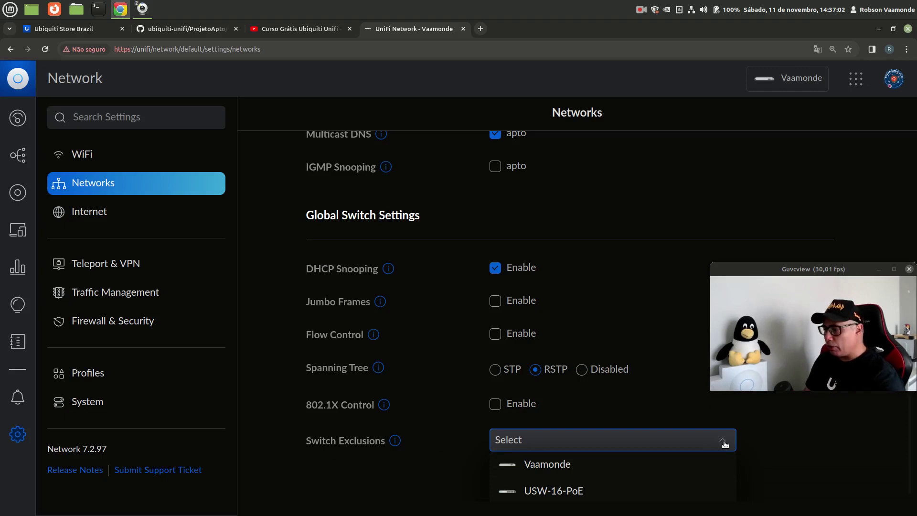
pyautogui.click(724, 444)
pyautogui.moveTo(820, 267); pyautogui.dragTo(823, 400)
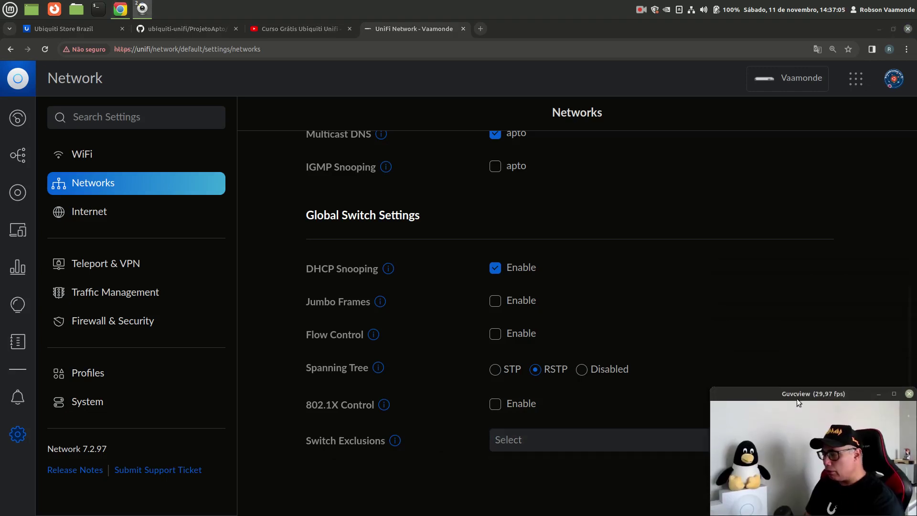
# Open the UniFi Devices list, reload it, and check each device's status and IP address
pyautogui.click(22, 198)
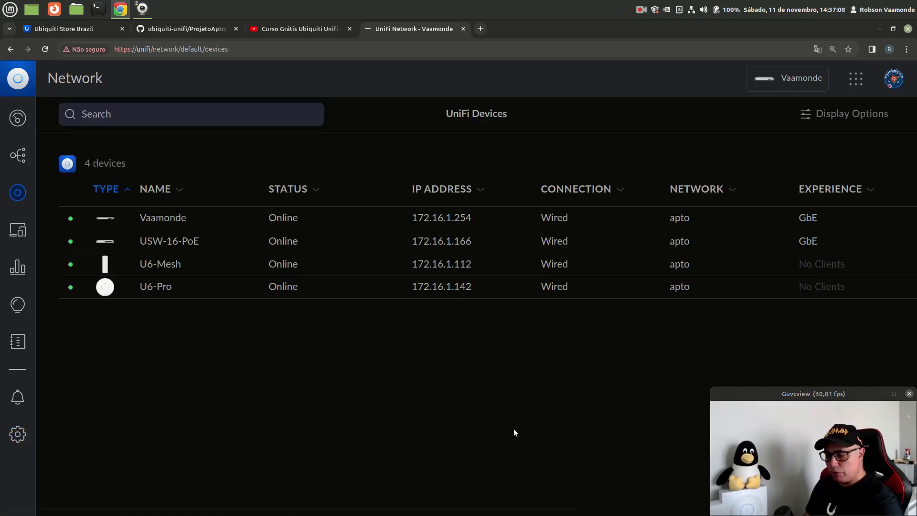
pyautogui.press('F5')
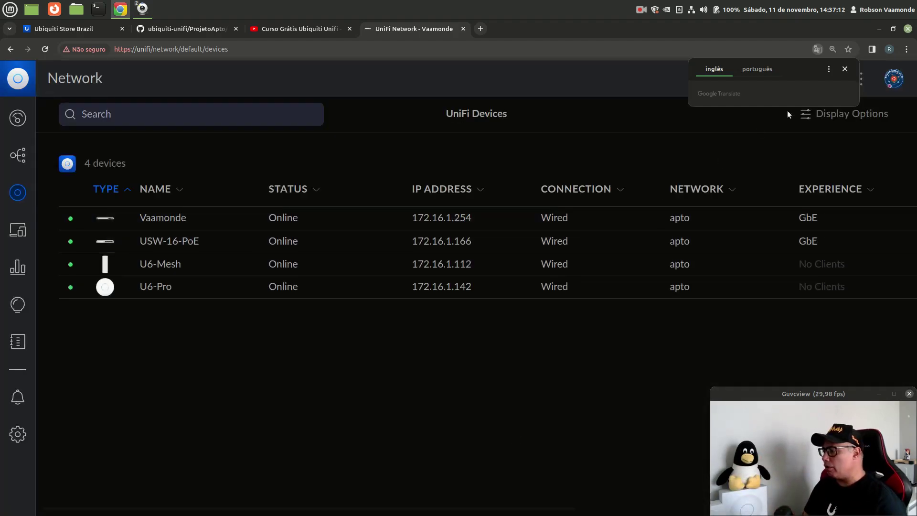
pyautogui.click(845, 69)
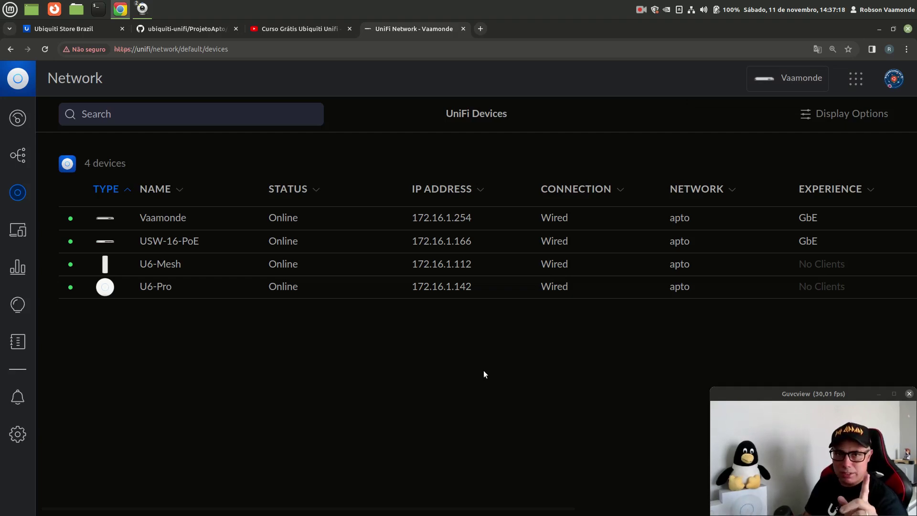
# Read section #02 of the GitHub guide on changing the PoE switch's name and network settings
pyautogui.click(197, 27)
pyautogui.click(128, 241)
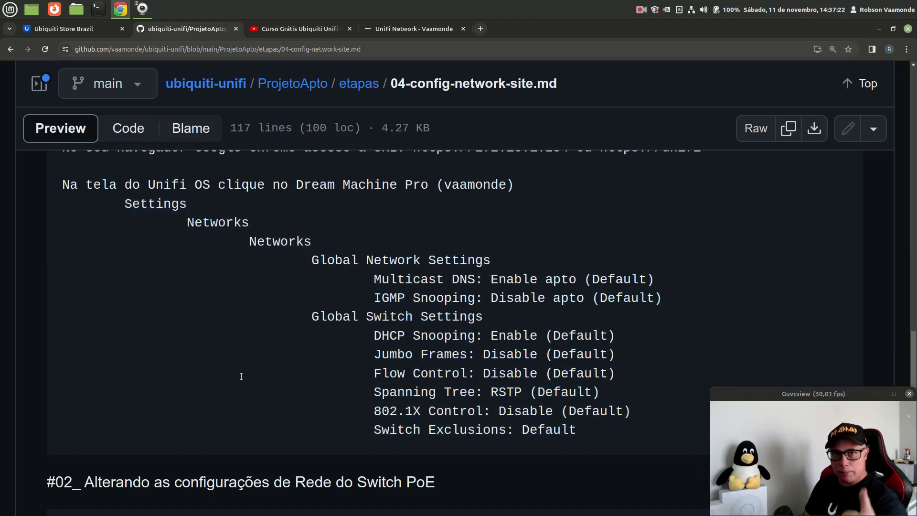
pyautogui.scroll(-5, 237, 388)
pyautogui.moveTo(90, 257); pyautogui.dragTo(434, 276)
pyautogui.scroll(-2, 393, 377)
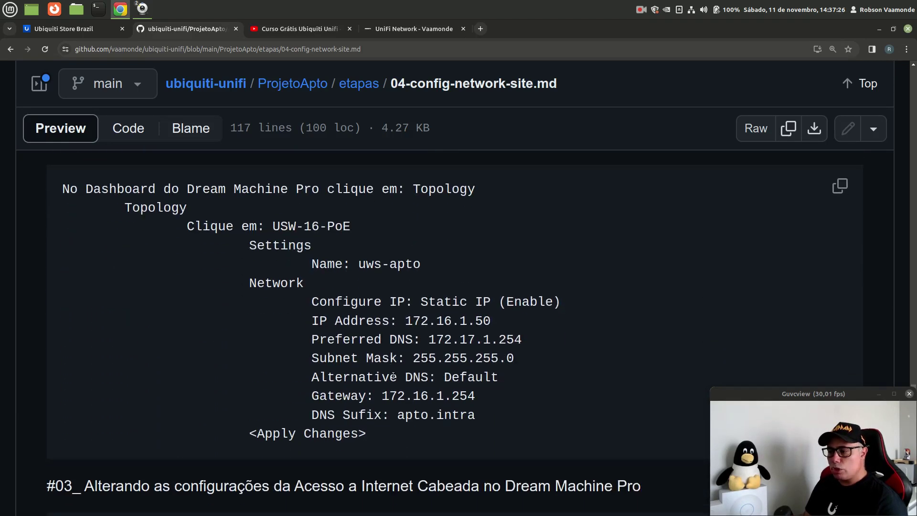
pyautogui.scroll(1, 393, 377)
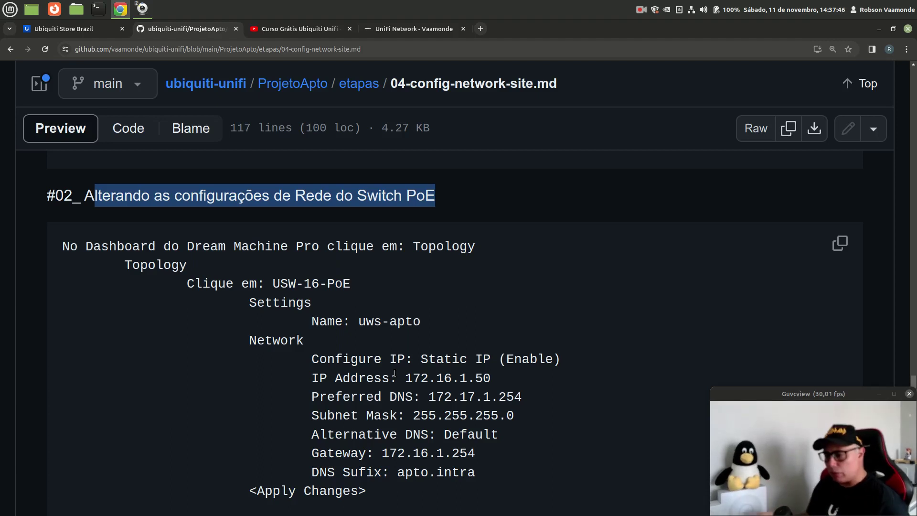
pyautogui.scroll(-2, 333, 72)
# In UniFi Network, open the USW-16-PoE switch's settings and set its name to usw-apto
pyautogui.click(394, 30)
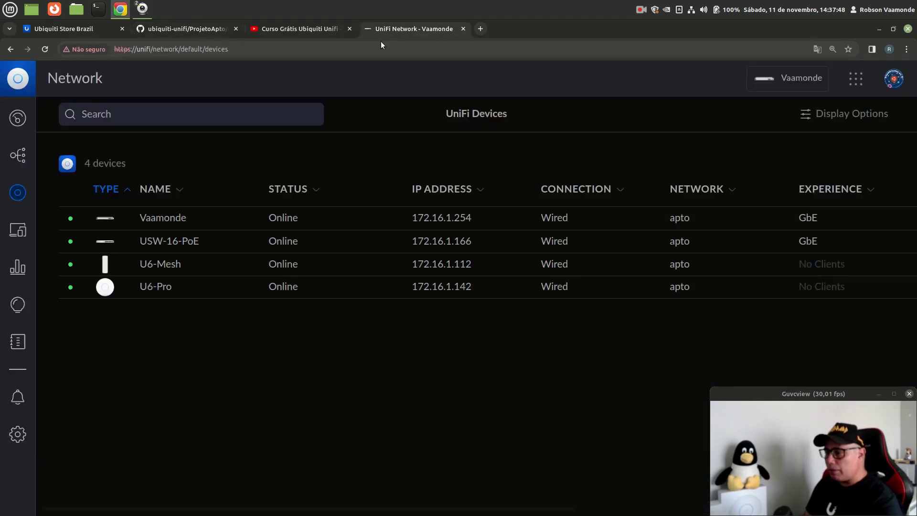
pyautogui.click(182, 244)
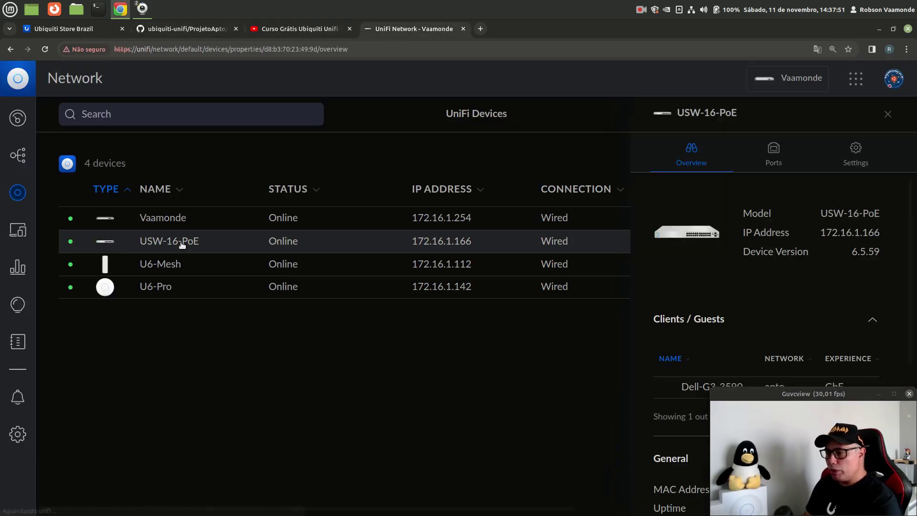
pyautogui.moveTo(824, 398); pyautogui.dragTo(545, 400)
pyautogui.click(855, 156)
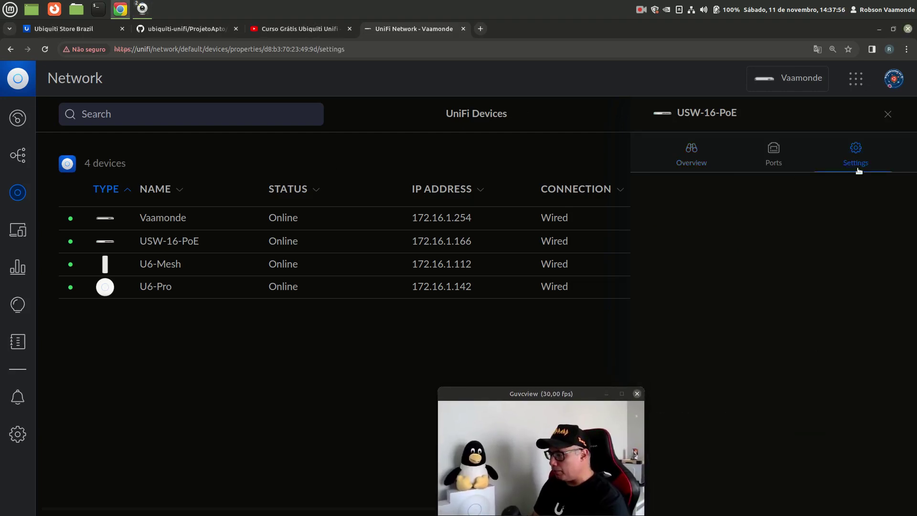
pyautogui.click(739, 216)
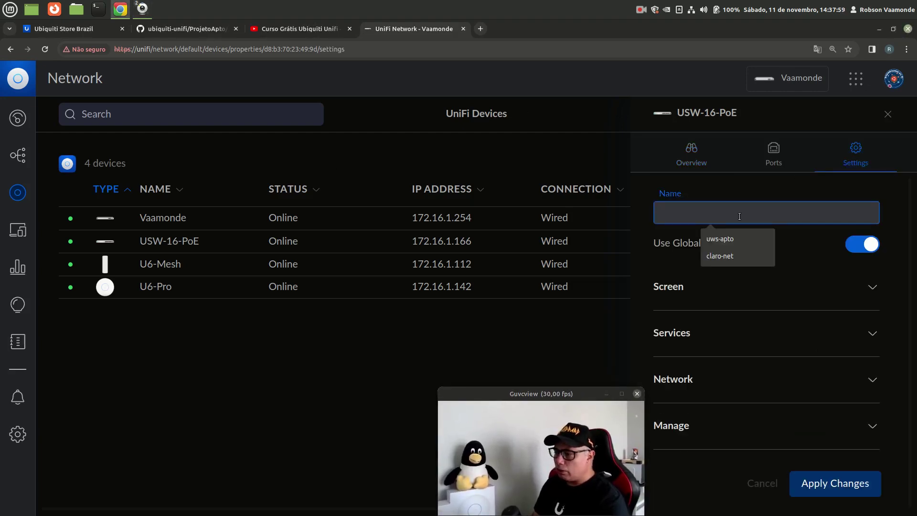
pyautogui.click(721, 239)
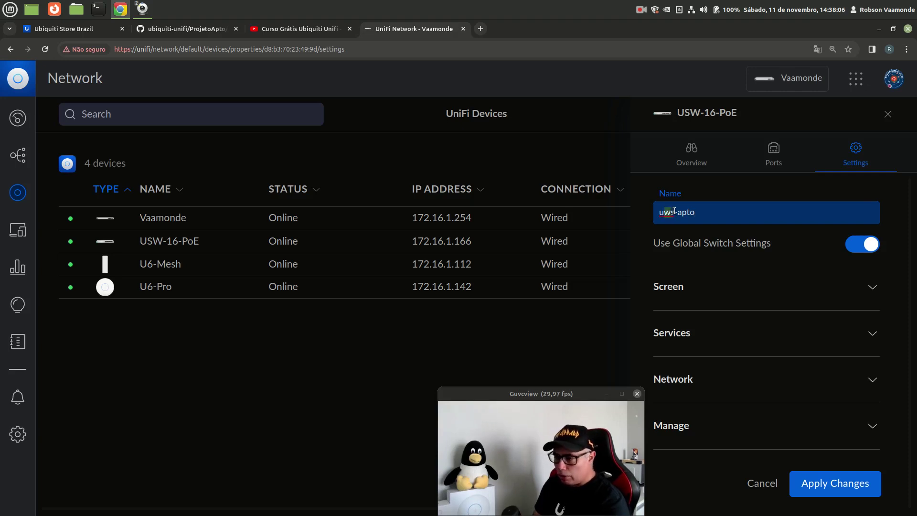
pyautogui.write('sw')
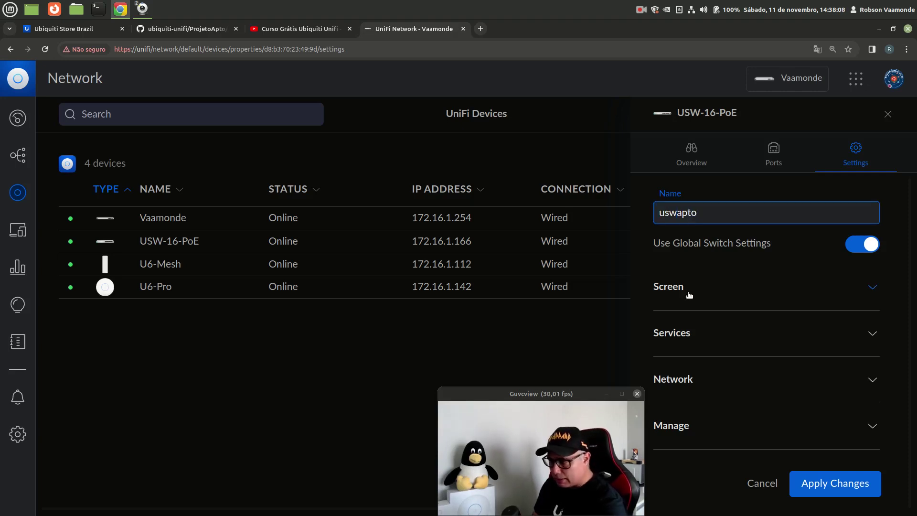
pyautogui.write('-')
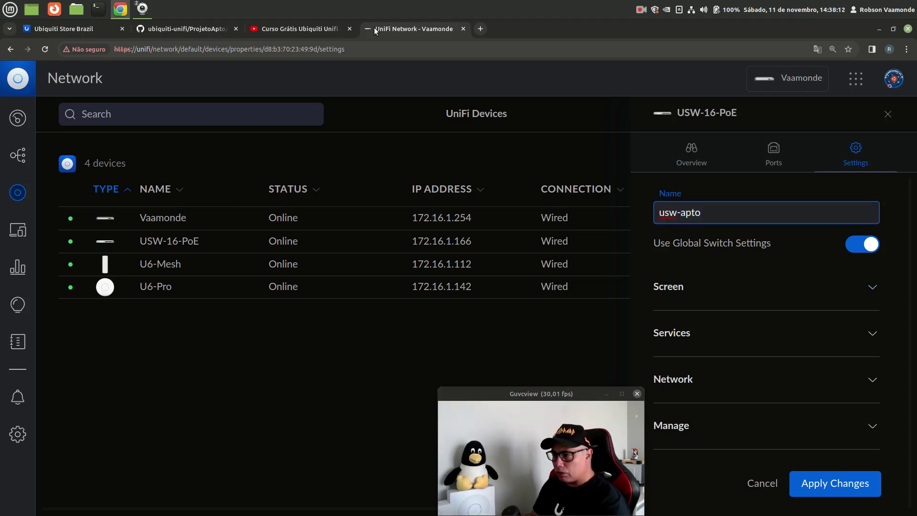
# Check the switch name given in the GitHub guide and return to the USW-16-PoE settings
pyautogui.click(194, 29)
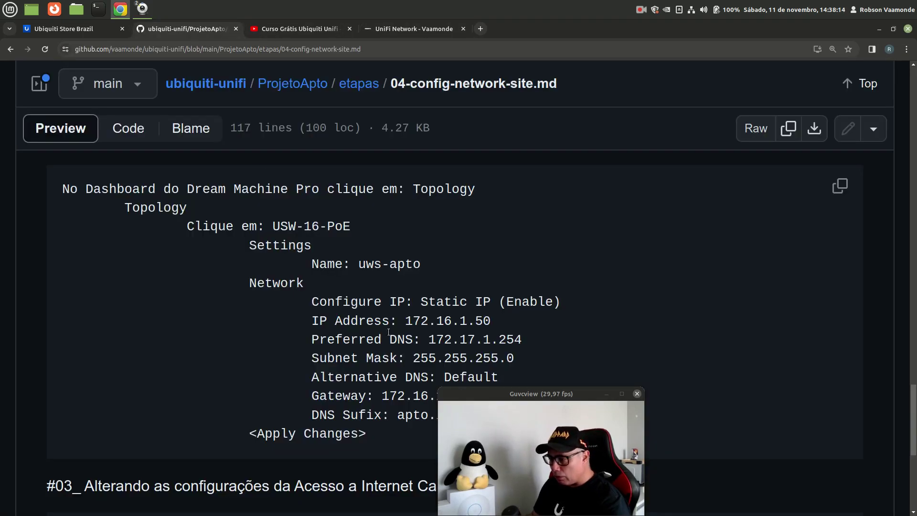
pyautogui.moveTo(358, 262); pyautogui.dragTo(379, 263)
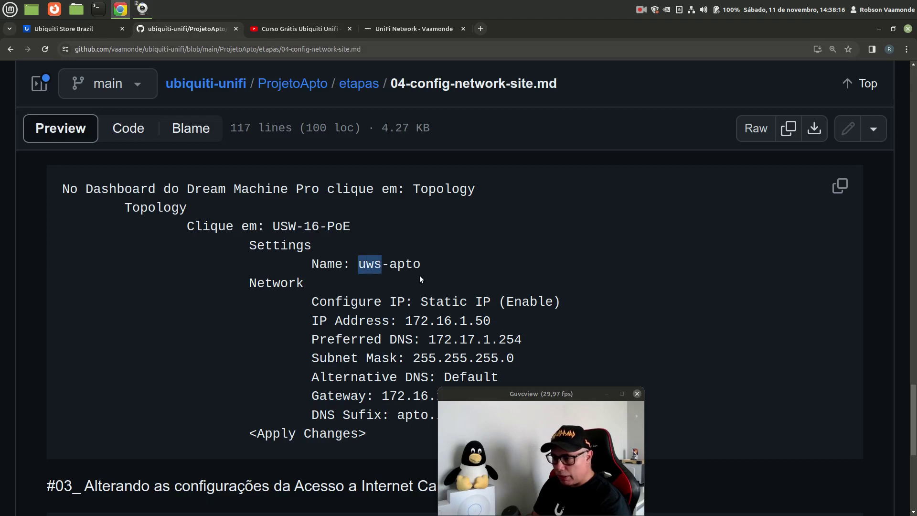
pyautogui.click(426, 27)
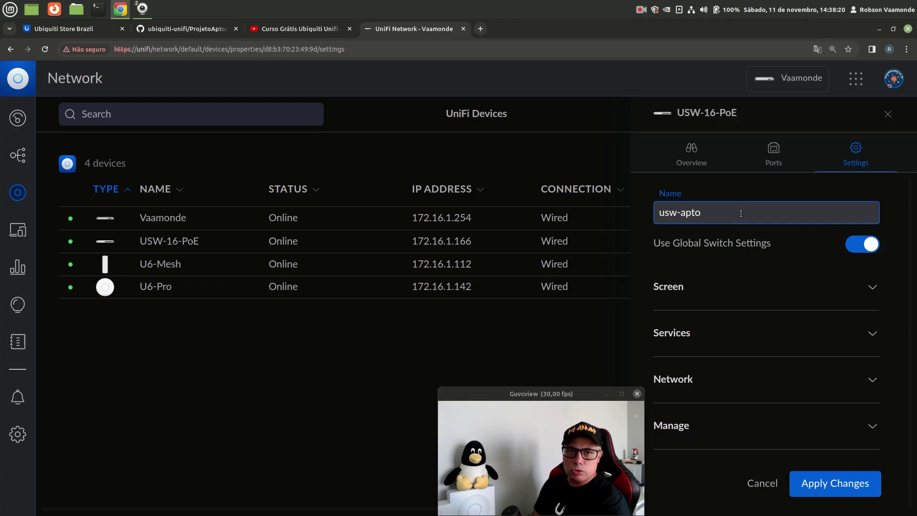
# Review the USW-16-PoE's Screen and Services settings, including Night Mode, Management VLAN, Spanning Tree and SNMP
pyautogui.click(793, 283)
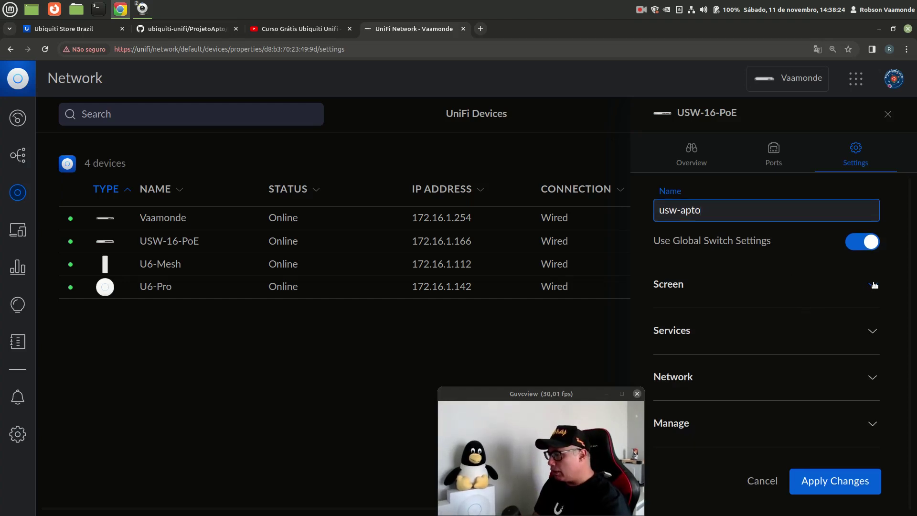
pyautogui.scroll(-5, 788, 358)
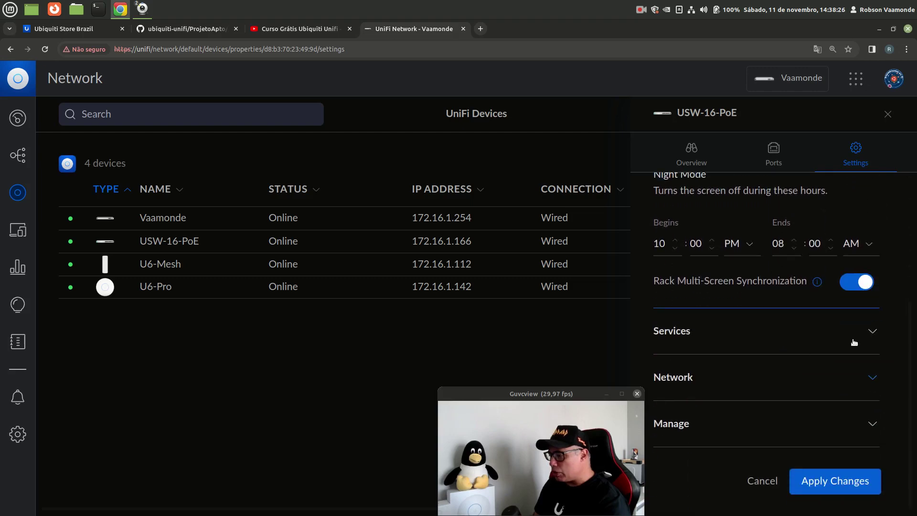
pyautogui.click(873, 332)
pyautogui.scroll(-3, 817, 363)
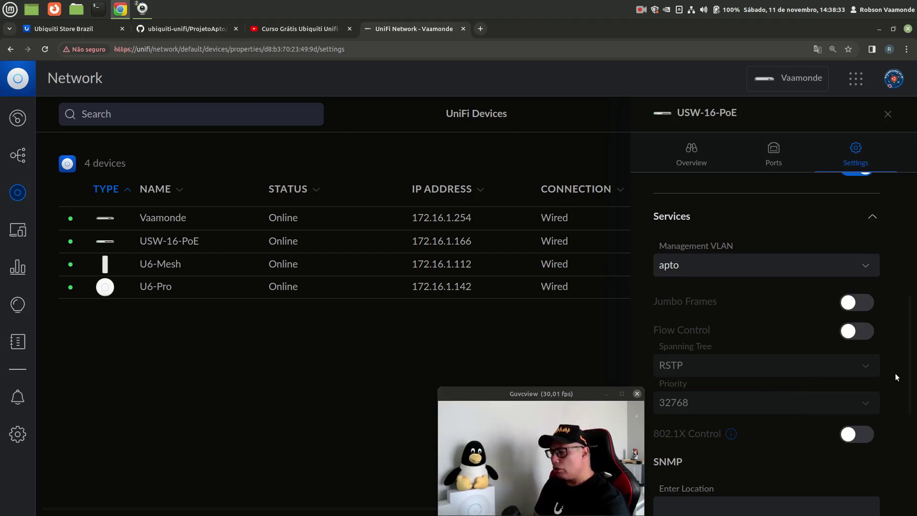
pyautogui.scroll(-5, 896, 378)
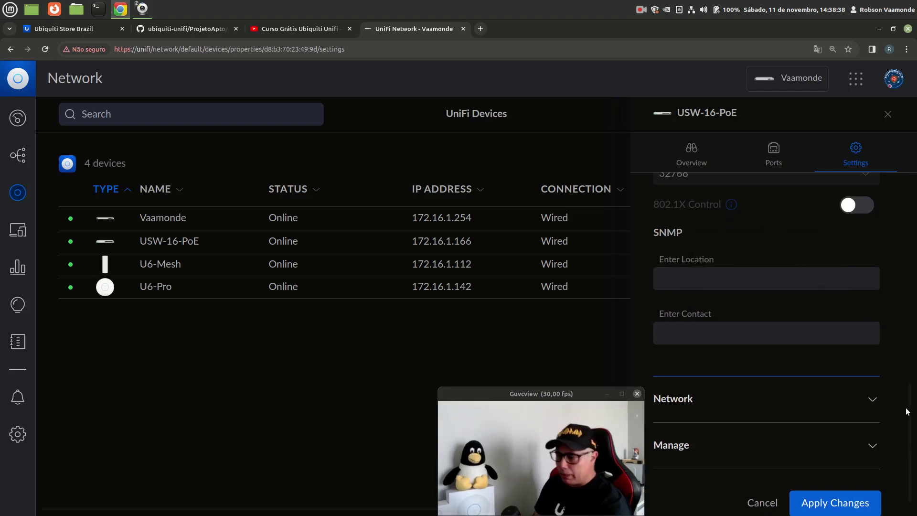
pyautogui.scroll(-1, 905, 413)
# Change the USW-16-PoE's IP configuration to Static IP in its Network settings
pyautogui.click(843, 398)
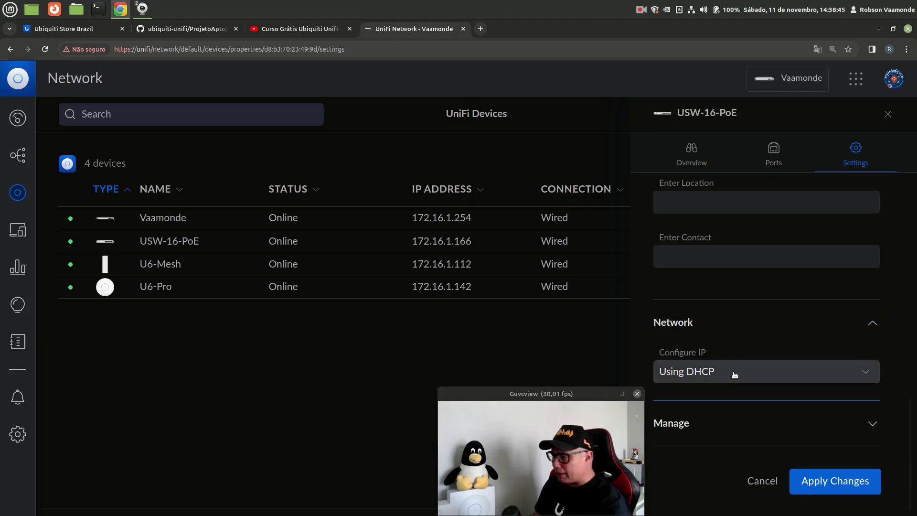
pyautogui.click(735, 374)
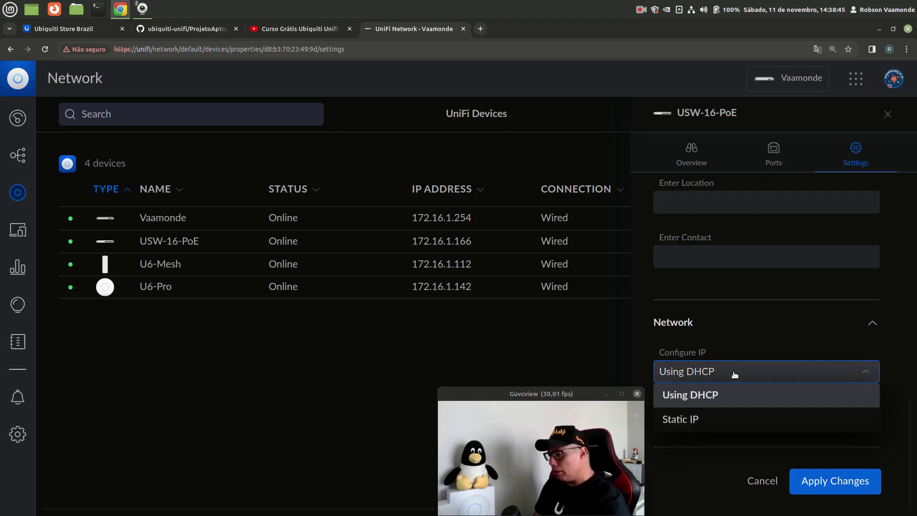
pyautogui.click(691, 420)
pyautogui.scroll(-3, 726, 363)
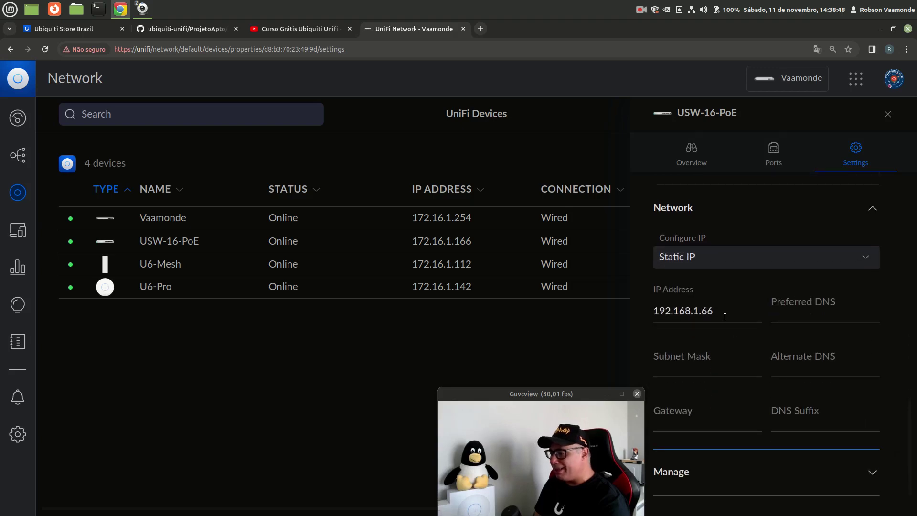
# Check the static IP address specified for the USW-16-PoE switch in the GitHub guide
pyautogui.click(189, 30)
pyautogui.scroll(-3, 564, 256)
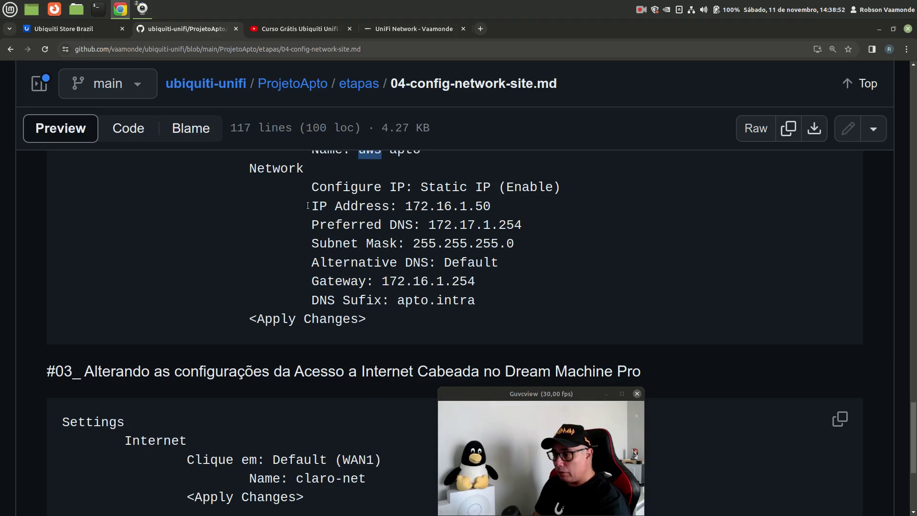
pyautogui.moveTo(308, 206); pyautogui.dragTo(508, 208)
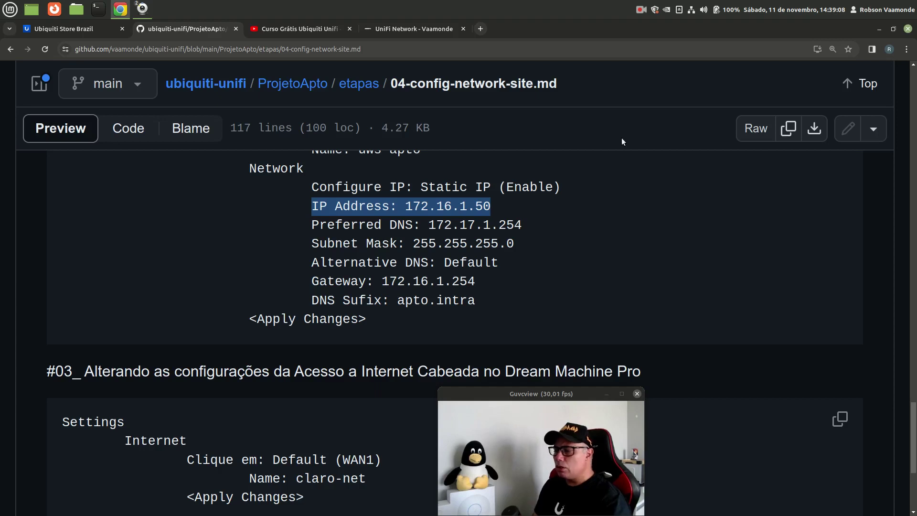
# Back in UniFi Network, keep the USW-16-PoE on Static IP and set its IP address to 192.168.1.50
pyautogui.click(399, 31)
pyautogui.click(736, 257)
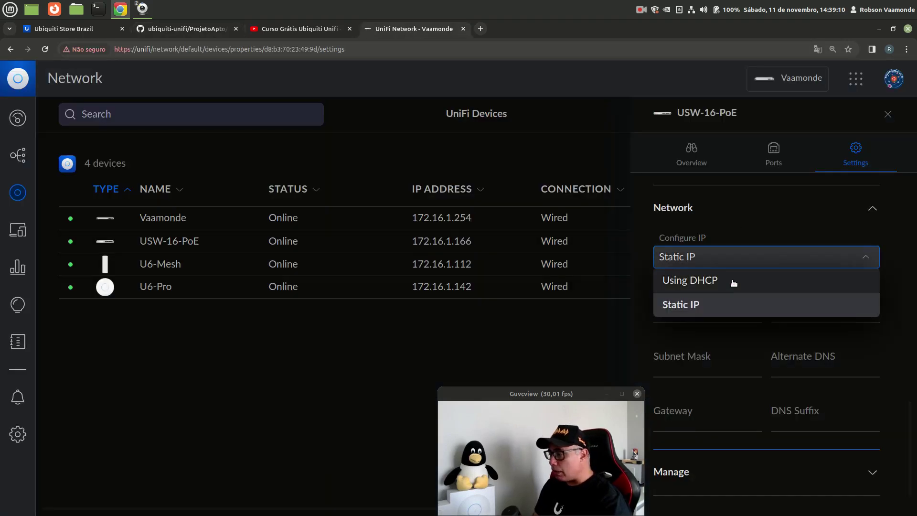
pyautogui.click(698, 305)
pyautogui.click(735, 311)
pyautogui.press('BackSpace')
pyautogui.press('BackSpace')
pyautogui.write('50')
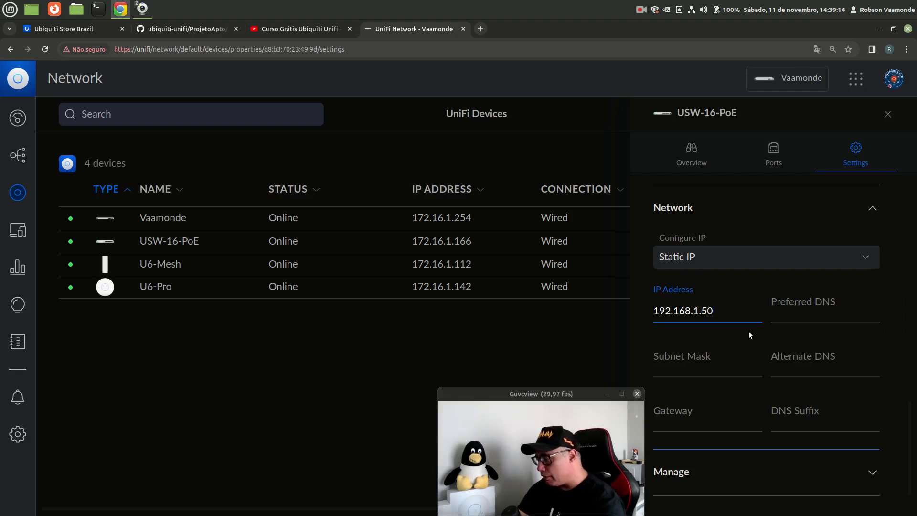
# Set the USW-16-PoE's preferred DNS to 172.16.1.254 and its subnet mask to 255.255.255.0
pyautogui.press('Tab')
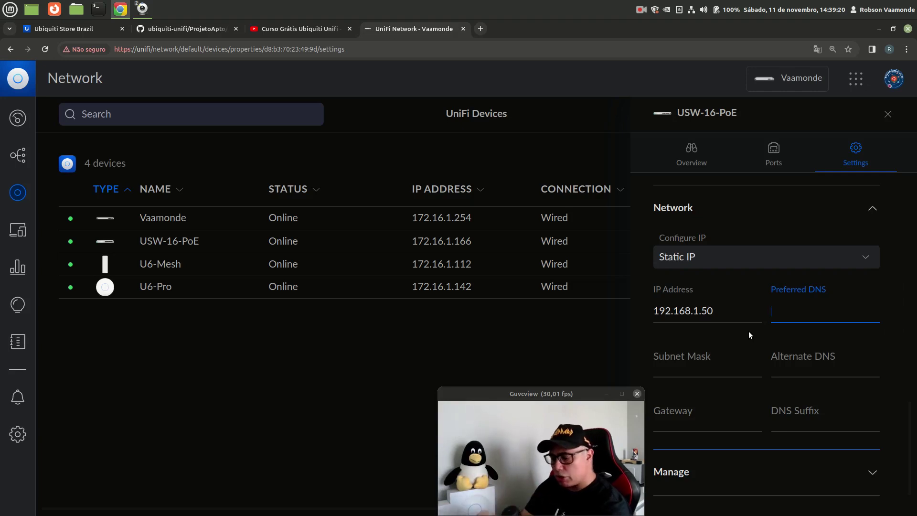
pyautogui.write('172.16.1.254')
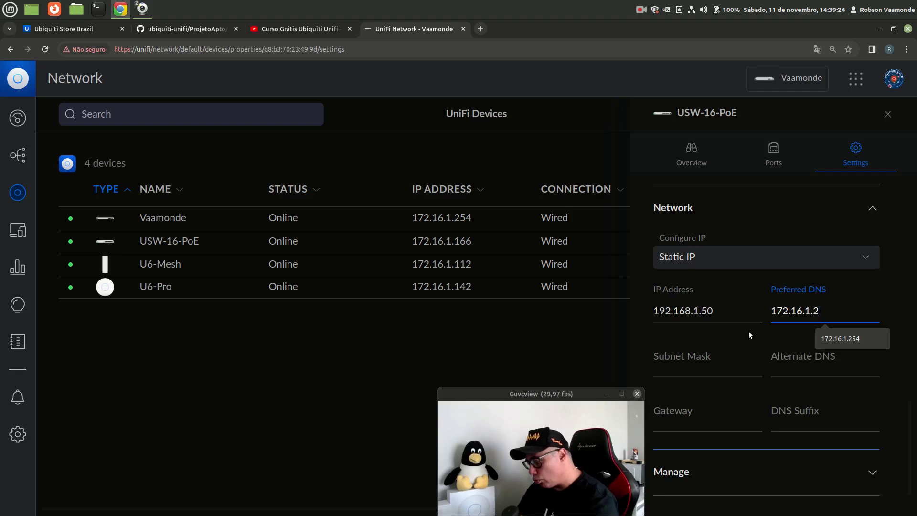
pyautogui.click(695, 365)
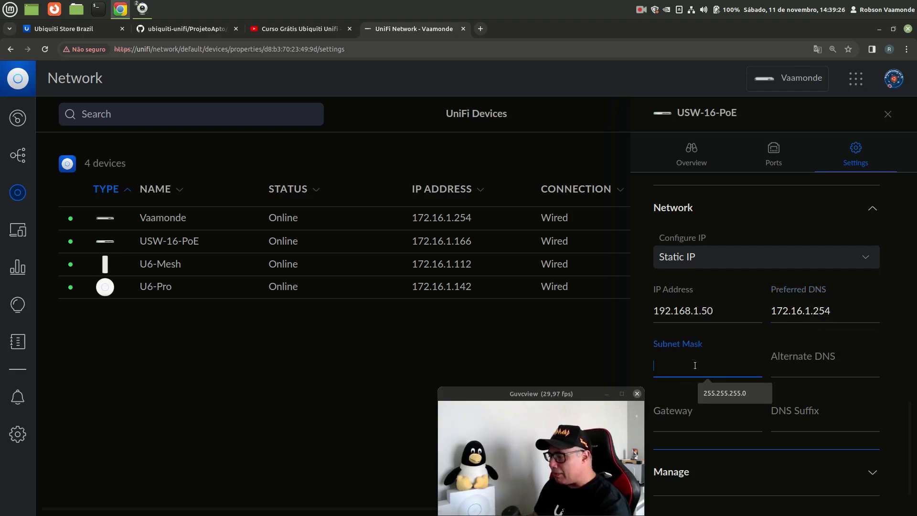
pyautogui.click(723, 394)
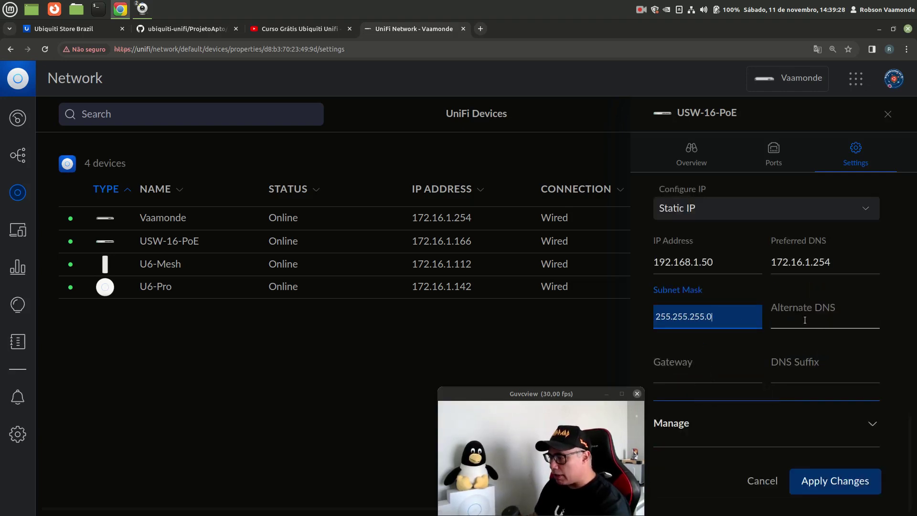
# Leave the switch's alternate DNS empty and set its gateway to 172.16.1.254 and DNS suffix to apto.intra
pyautogui.click(796, 319)
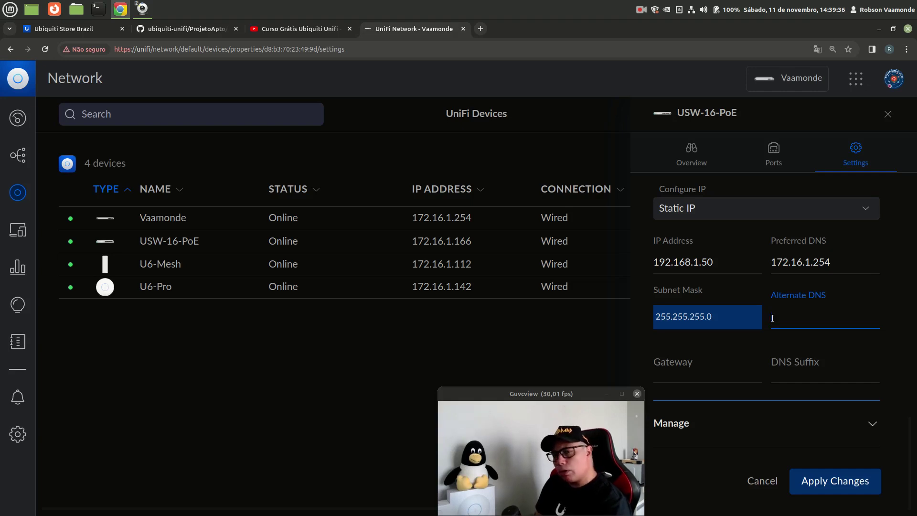
pyautogui.click(707, 375)
pyautogui.click(725, 397)
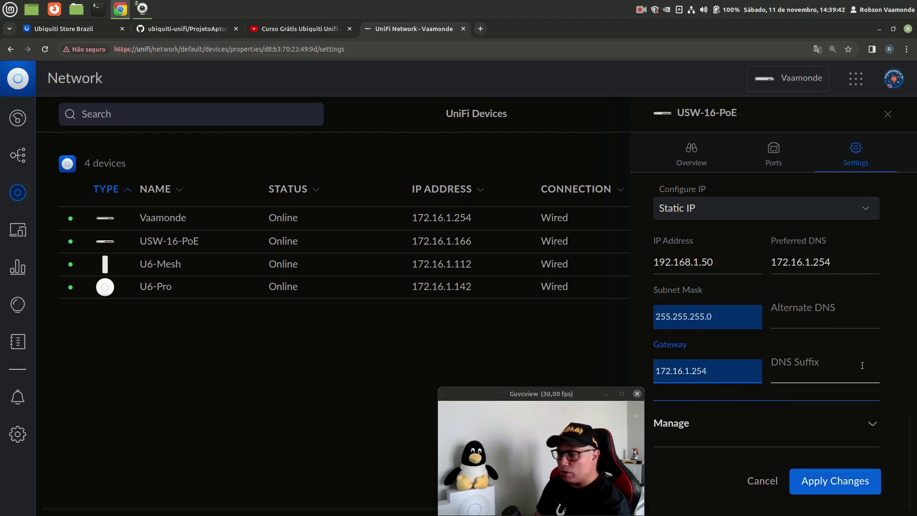
pyautogui.click(810, 373)
pyautogui.click(831, 400)
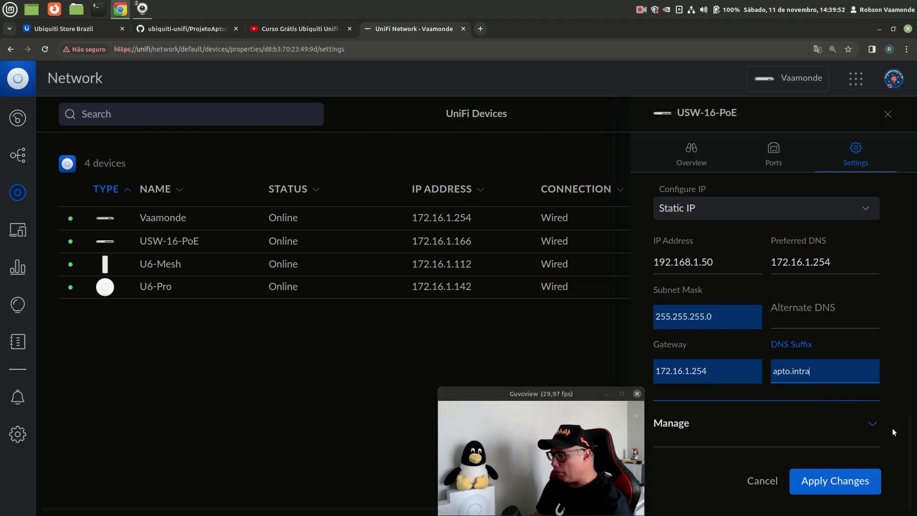
# Look through the switch's Manage options, apply the name and static IP changes, and close its settings
pyautogui.click(873, 424)
pyautogui.scroll(-4, 783, 397)
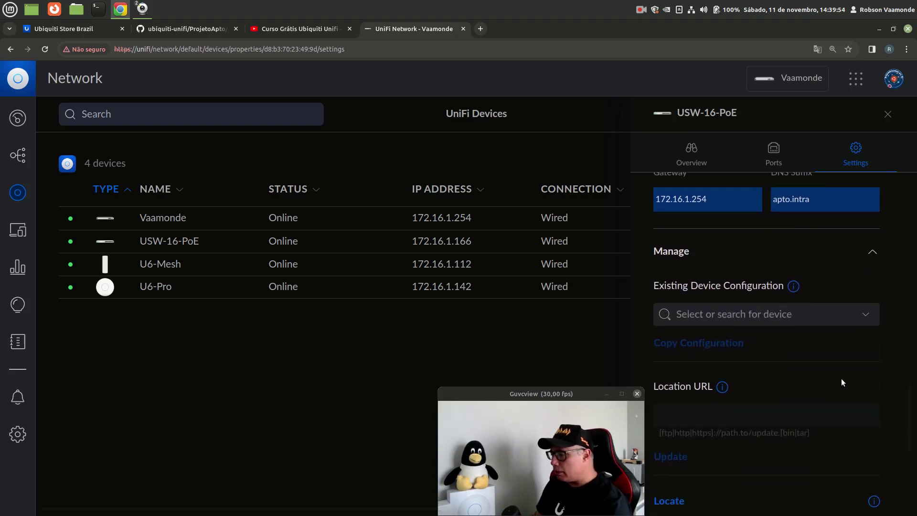
pyautogui.scroll(-3, 776, 339)
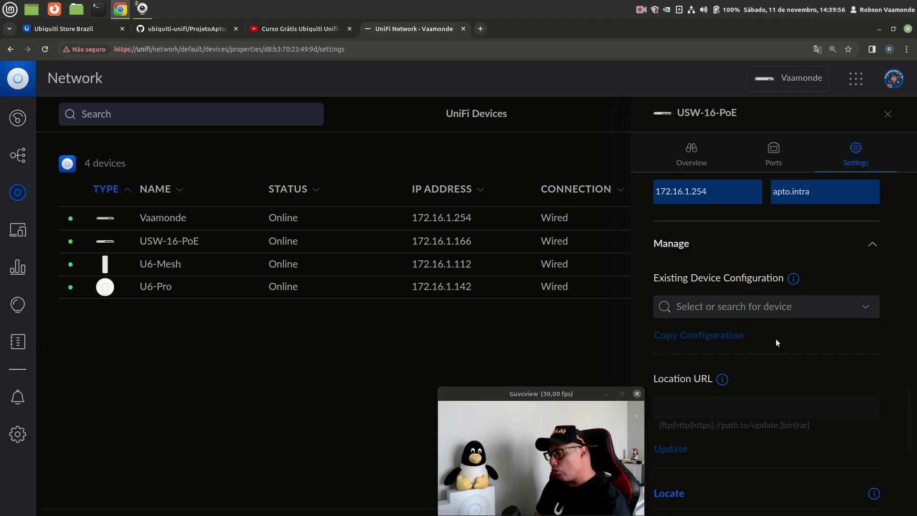
pyautogui.scroll(-3, 783, 385)
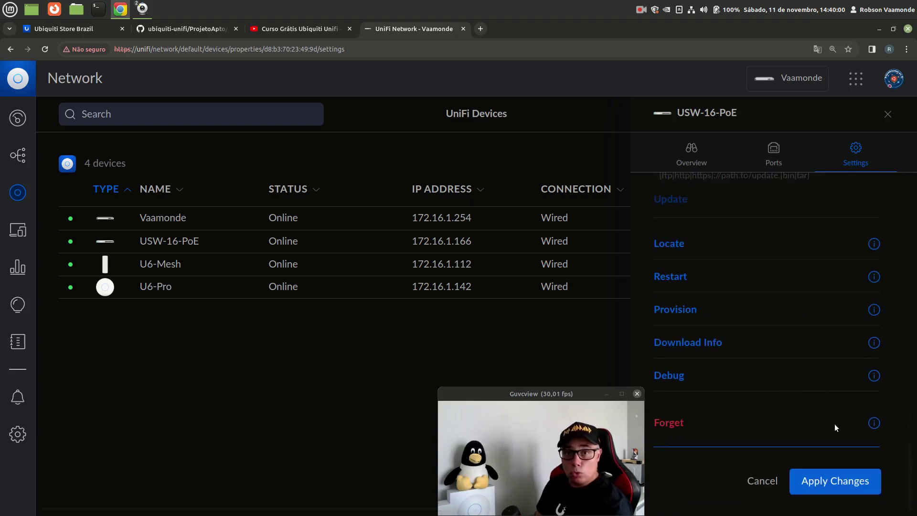
pyautogui.click(834, 484)
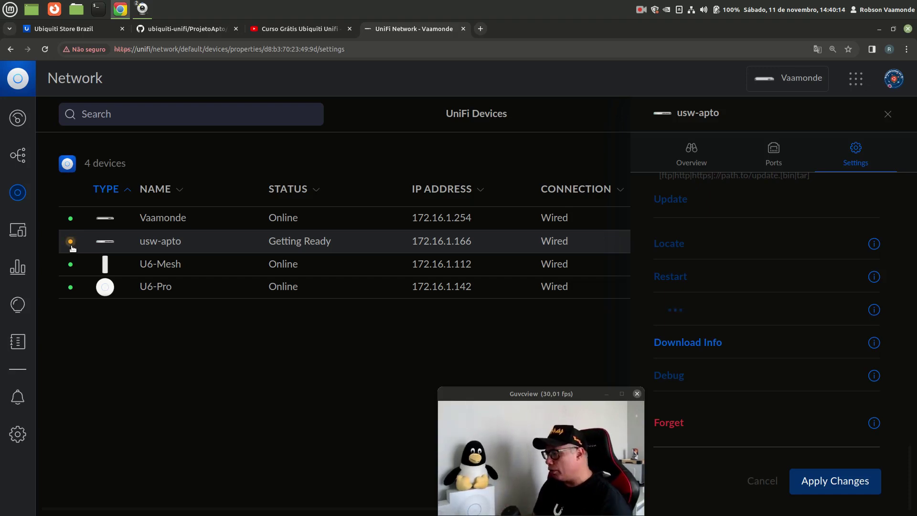
pyautogui.click(888, 115)
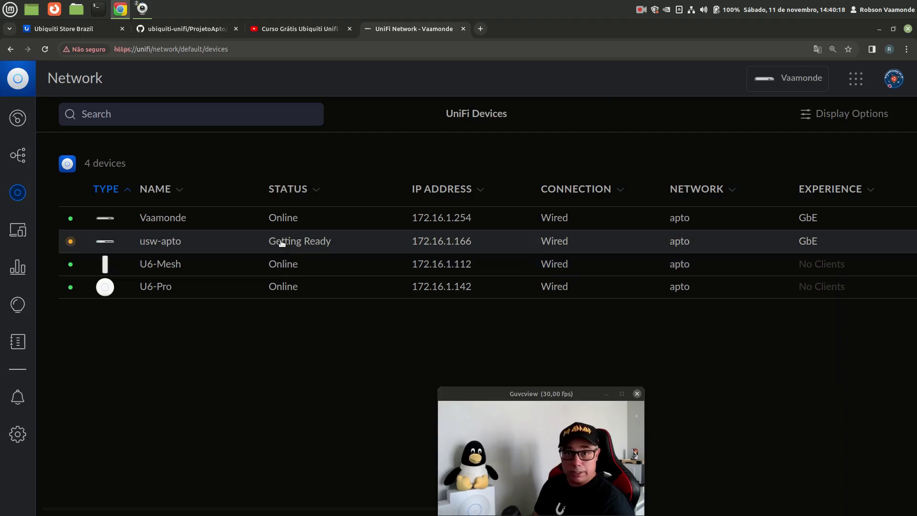
# Reread the switch settings in the GitHub guide and review section #03 on wired Internet access for the Dream Machine Pro
pyautogui.click(189, 30)
pyautogui.click(450, 249)
pyautogui.scroll(1, 431, 244)
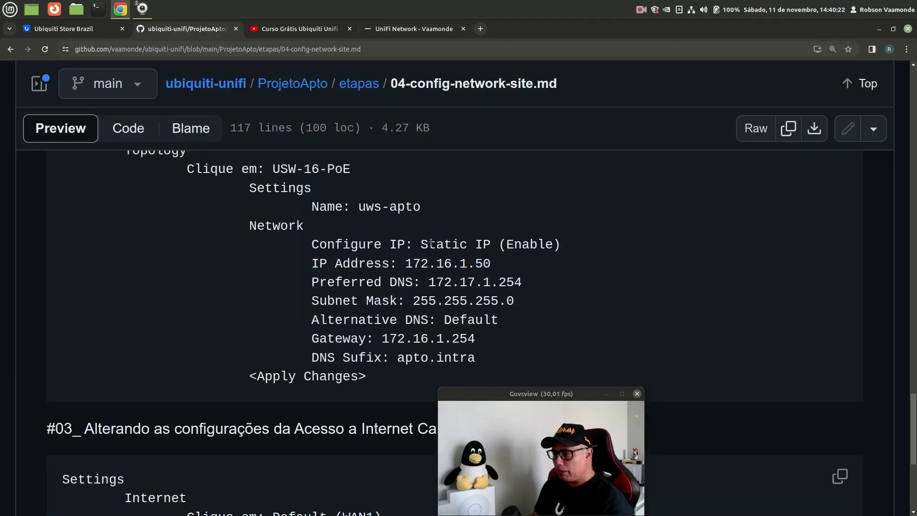
pyautogui.moveTo(359, 206); pyautogui.dragTo(377, 207)
pyautogui.scroll(-1, 454, 310)
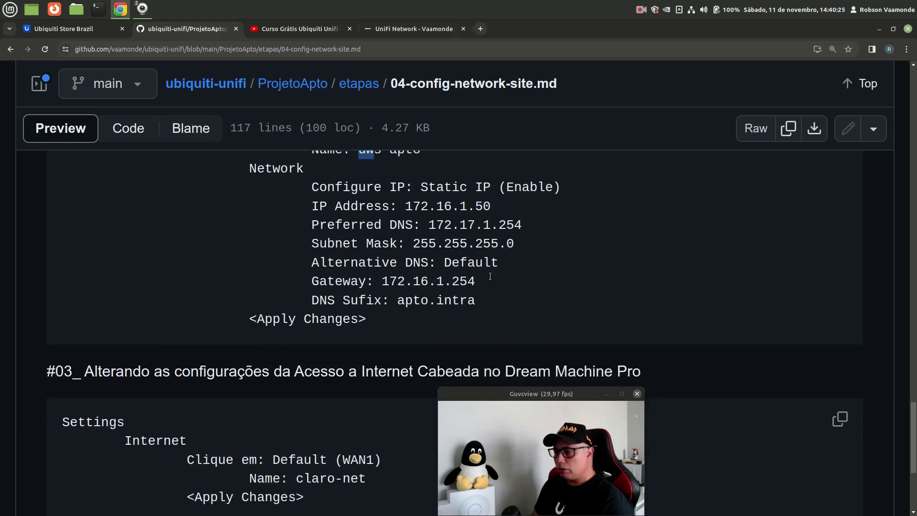
pyautogui.scroll(-3, 434, 270)
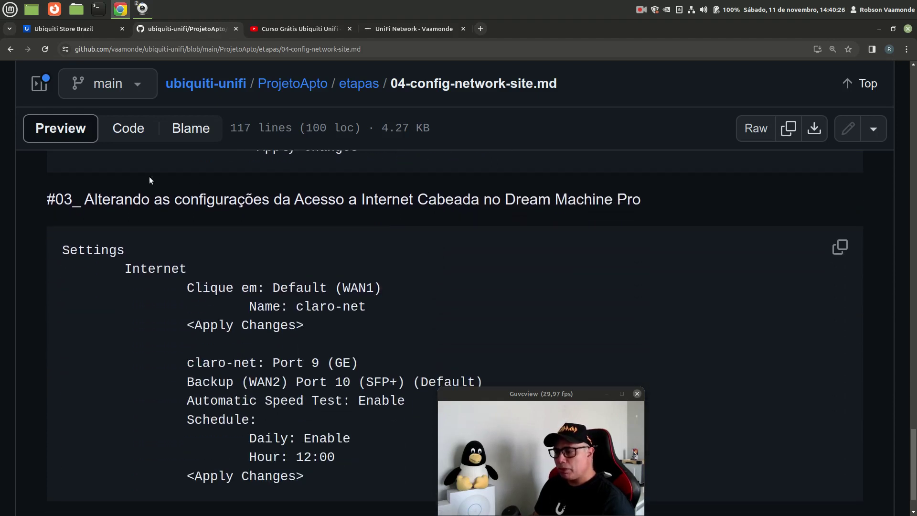
pyautogui.moveTo(93, 198); pyautogui.dragTo(685, 213)
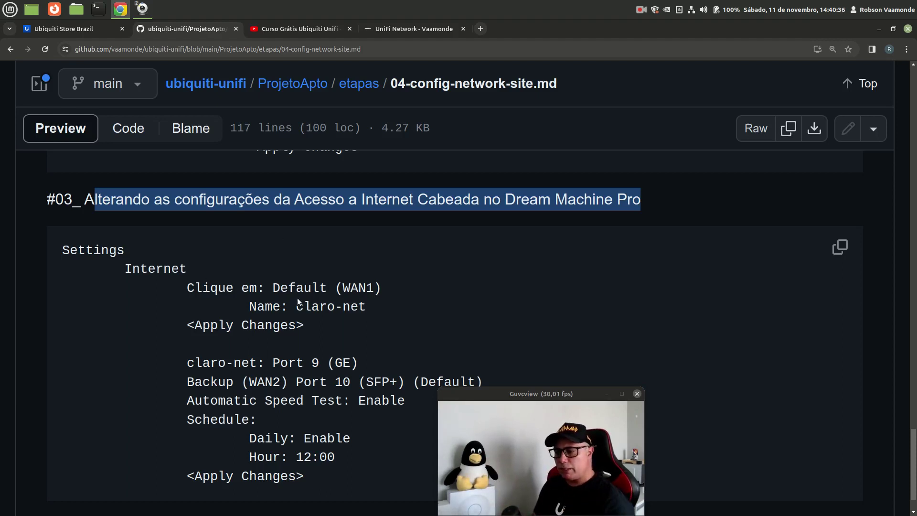
pyautogui.scroll(-1, 294, 303)
pyautogui.scroll(2, 294, 304)
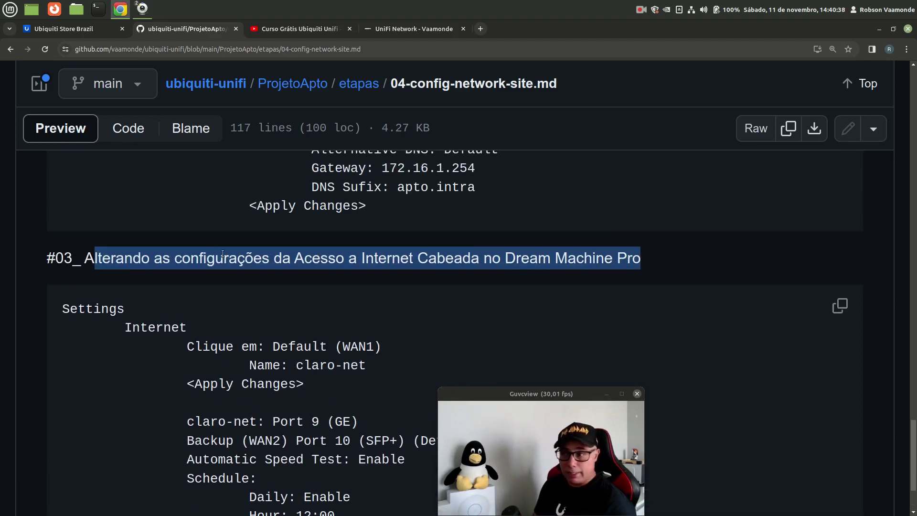
# Return to UniFi Network, open the U6-Pro access point's settings and set its name to sala
pyautogui.click(415, 29)
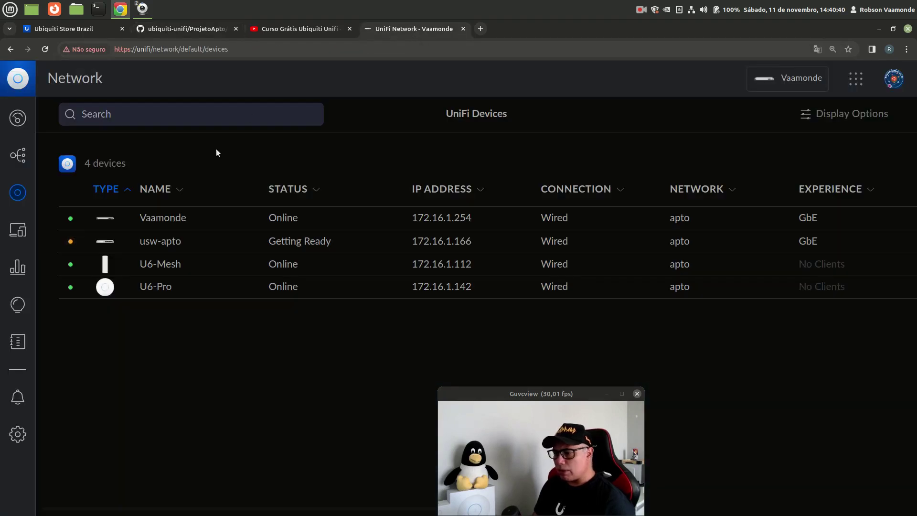
pyautogui.click(162, 294)
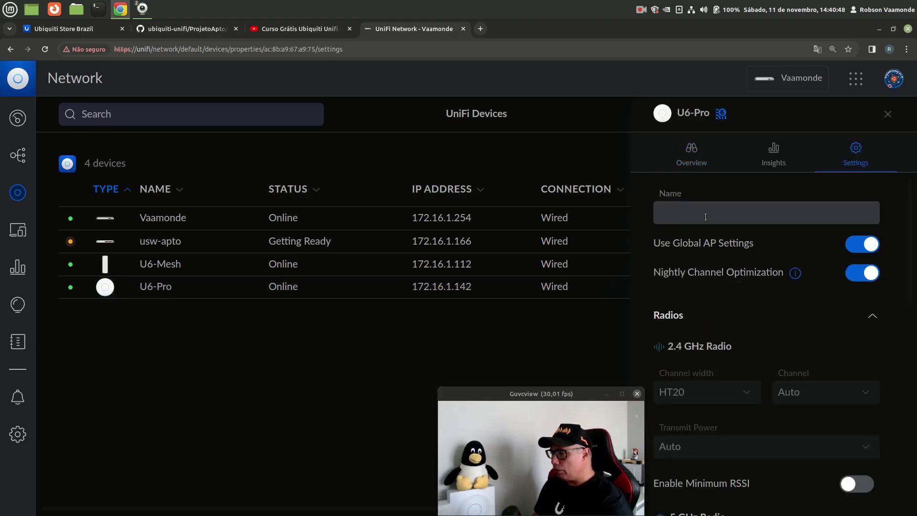
pyautogui.click(705, 212)
pyautogui.write('sala')
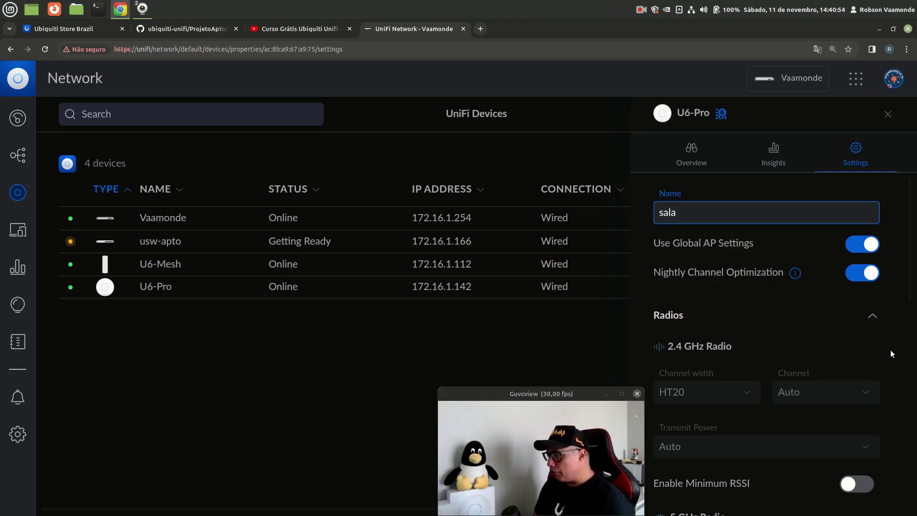
# Review the U6-Pro's Radios, Band Steering, LED and Services settings, including Management VLAN and SNMP
pyautogui.scroll(-4, 890, 350)
pyautogui.scroll(-4, 891, 350)
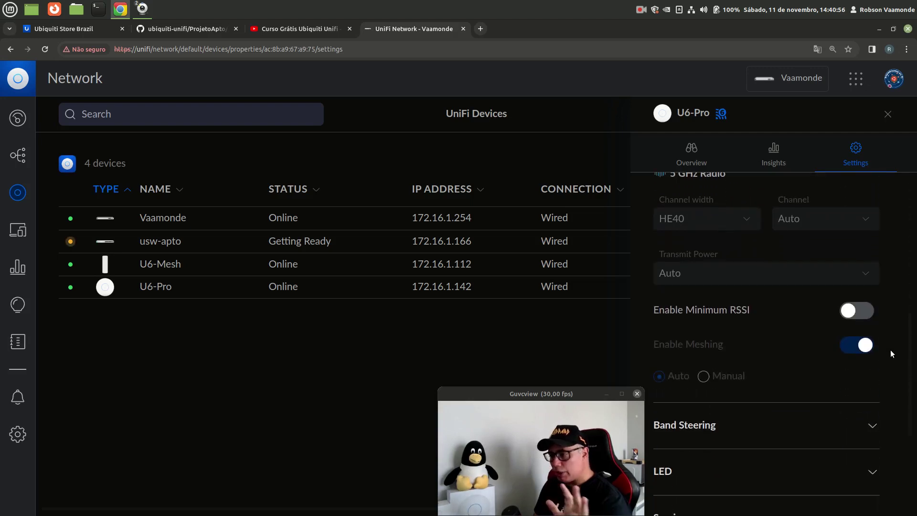
pyautogui.scroll(-4, 890, 352)
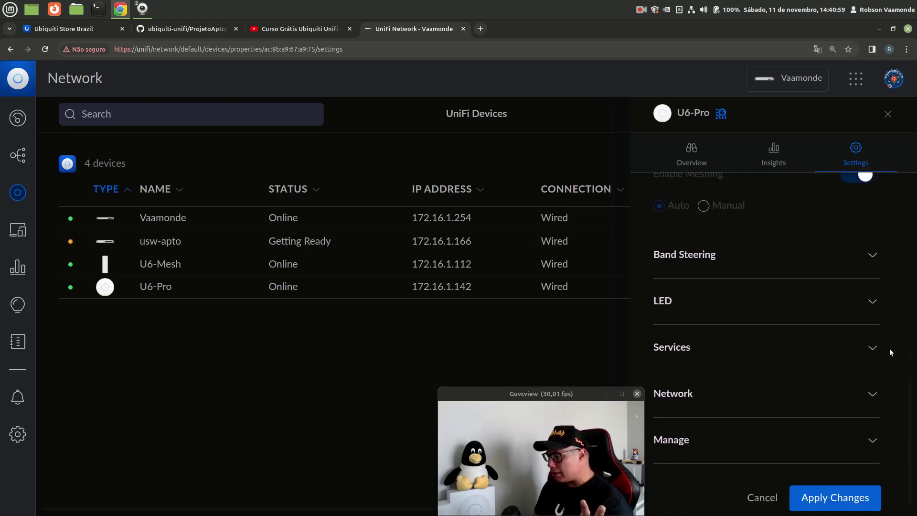
pyautogui.click(873, 255)
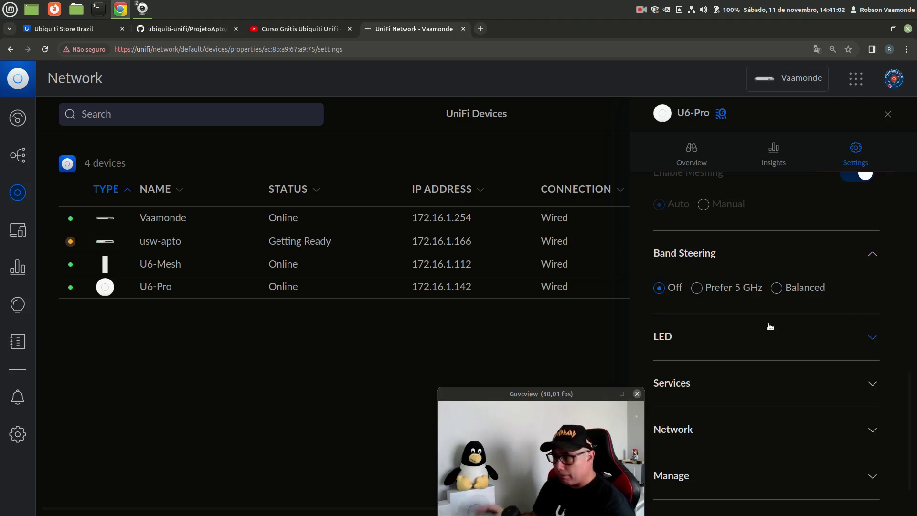
pyautogui.scroll(-1, 846, 309)
pyautogui.click(873, 285)
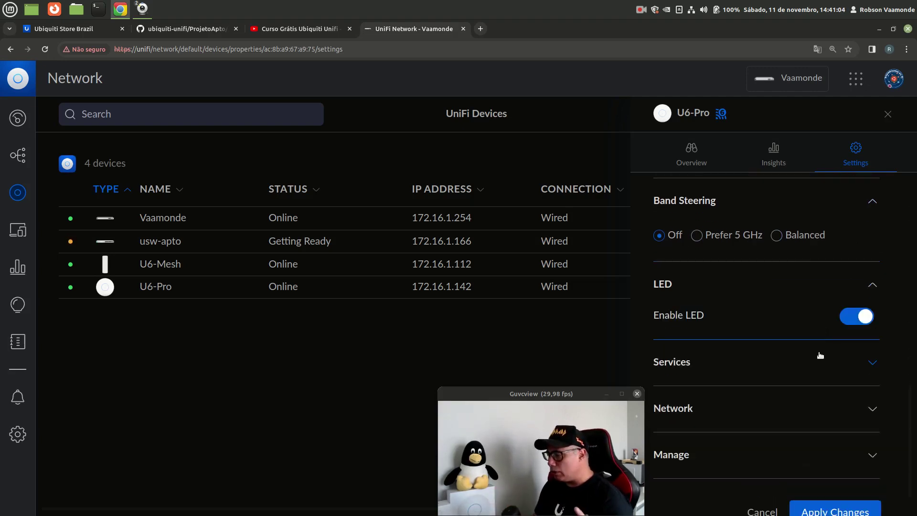
pyautogui.scroll(-1, 860, 342)
pyautogui.click(865, 337)
pyautogui.scroll(-3, 855, 353)
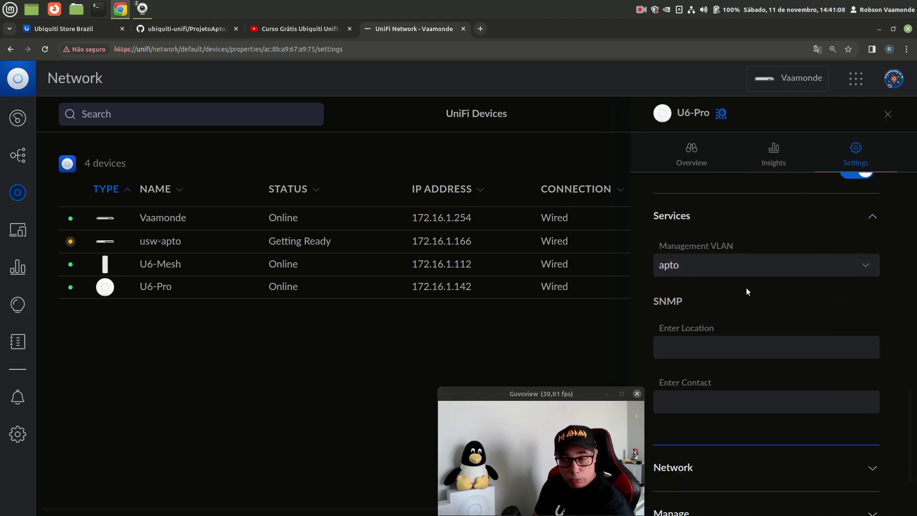
pyautogui.scroll(-2, 842, 380)
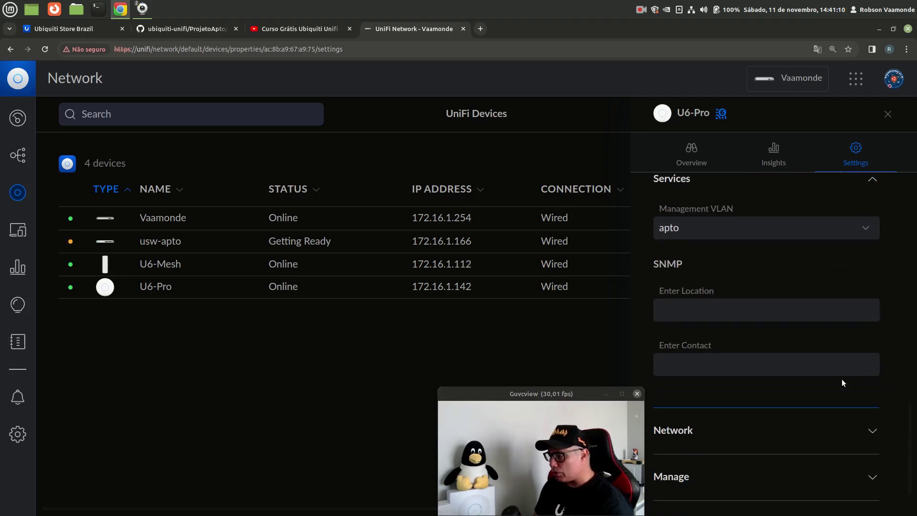
# Change the U6-Pro's IP configuration to Static IP with the IP address 192.168.1.60
pyautogui.click(874, 378)
pyautogui.scroll(-2, 813, 401)
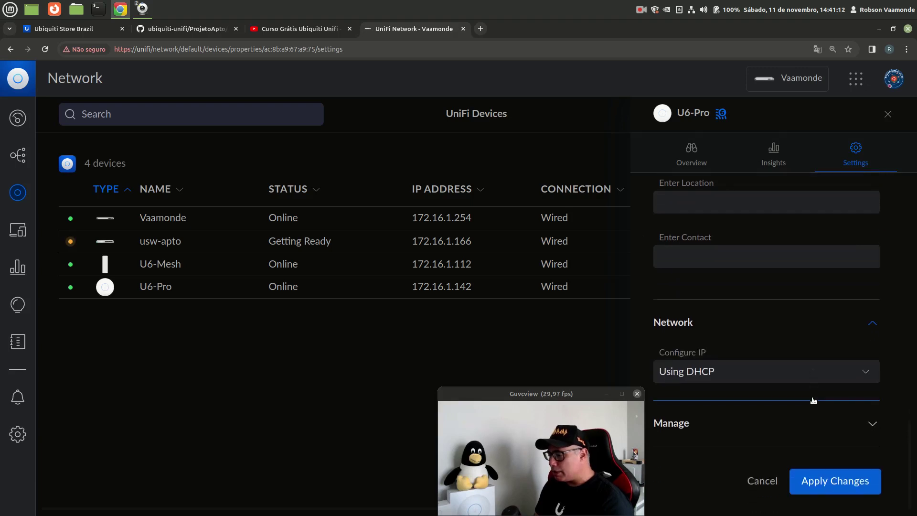
pyautogui.click(794, 374)
pyautogui.click(711, 419)
pyautogui.scroll(-3, 873, 383)
pyautogui.click(716, 262)
pyautogui.press('BackSpace')
pyautogui.press('BackSpace')
pyautogui.press('BackSpace')
pyautogui.write('60')
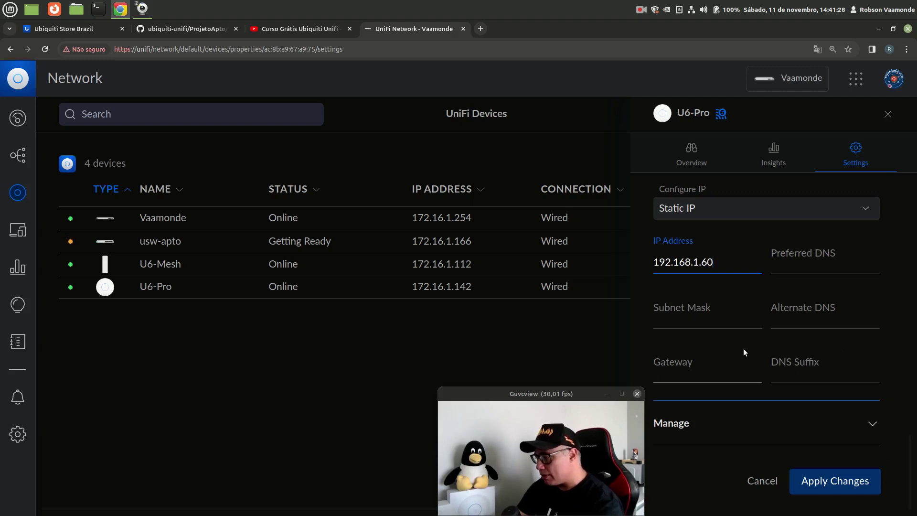
# Set the U6-Pro's preferred DNS to 172.16.1.254
pyautogui.press('Tab')
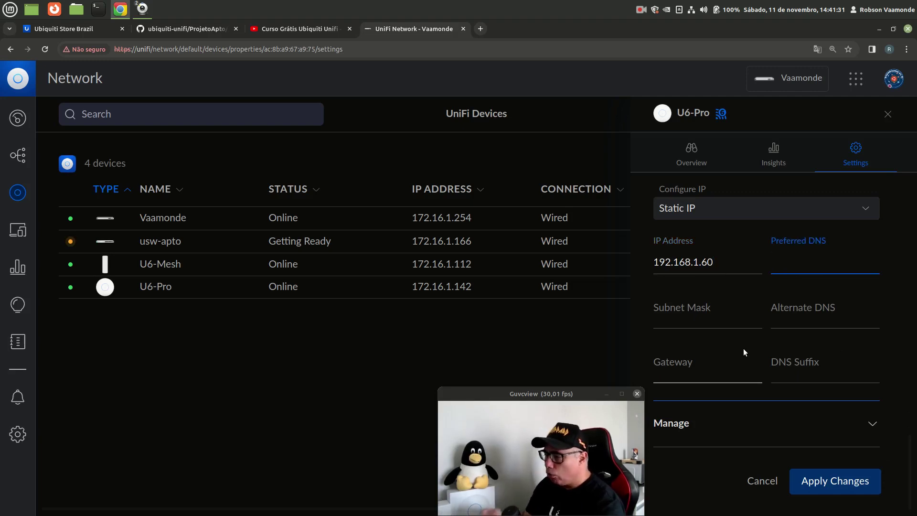
pyautogui.write('17')
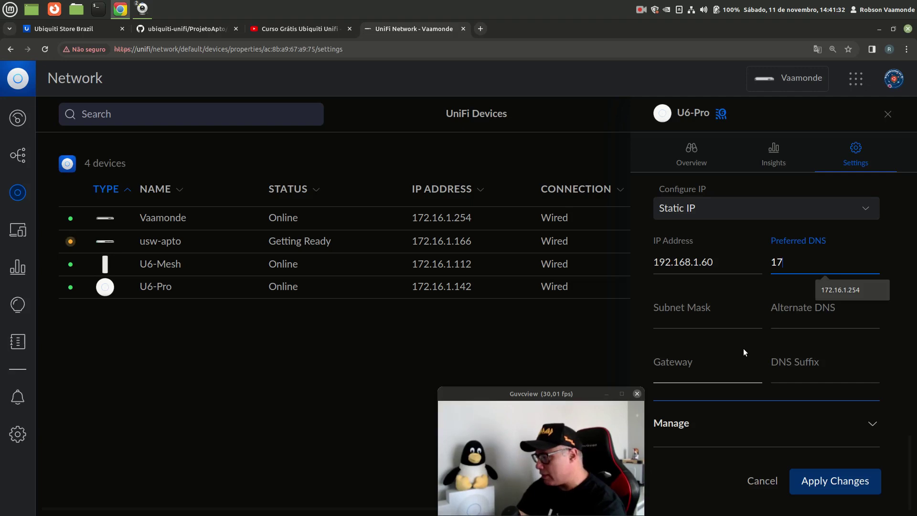
pyautogui.click(840, 290)
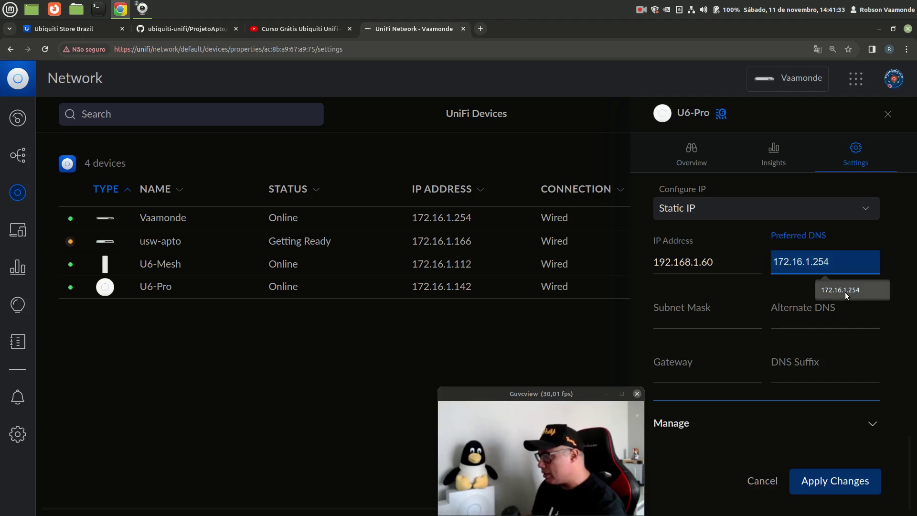
# Set the U6-Pro's subnet mask to 255.255.255.0 and its gateway to 172.16.1.254
pyautogui.click(716, 315)
pyautogui.click(723, 340)
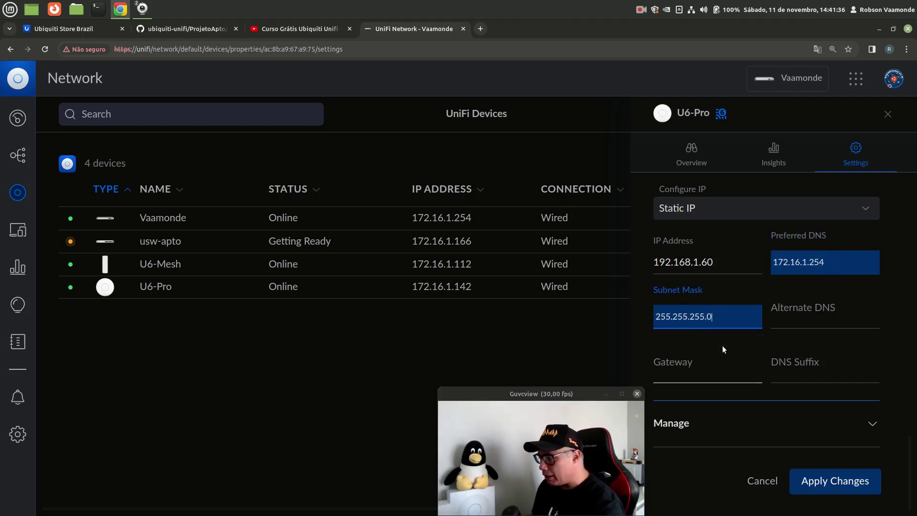
pyautogui.click(826, 316)
pyautogui.click(707, 373)
pyautogui.click(724, 397)
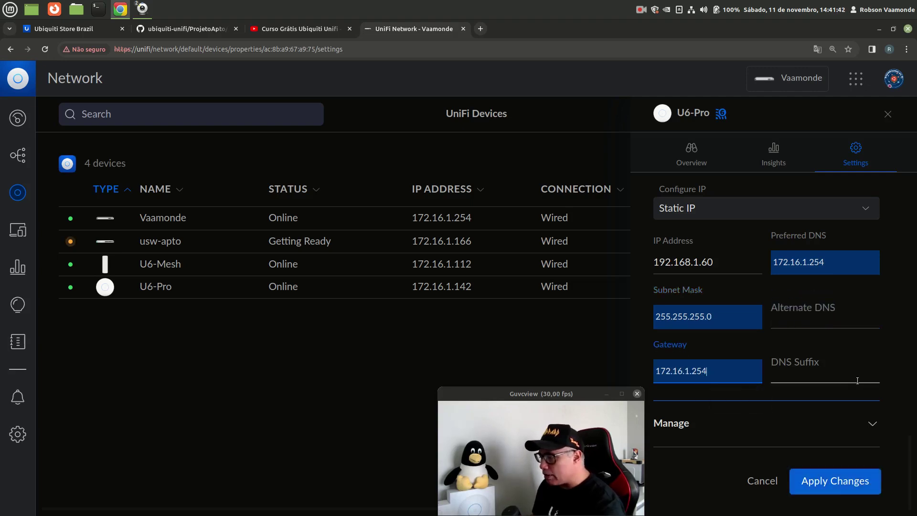
# Set the U6-Pro's DNS suffix to apto.intra and apply the changes to the access point
pyautogui.click(833, 372)
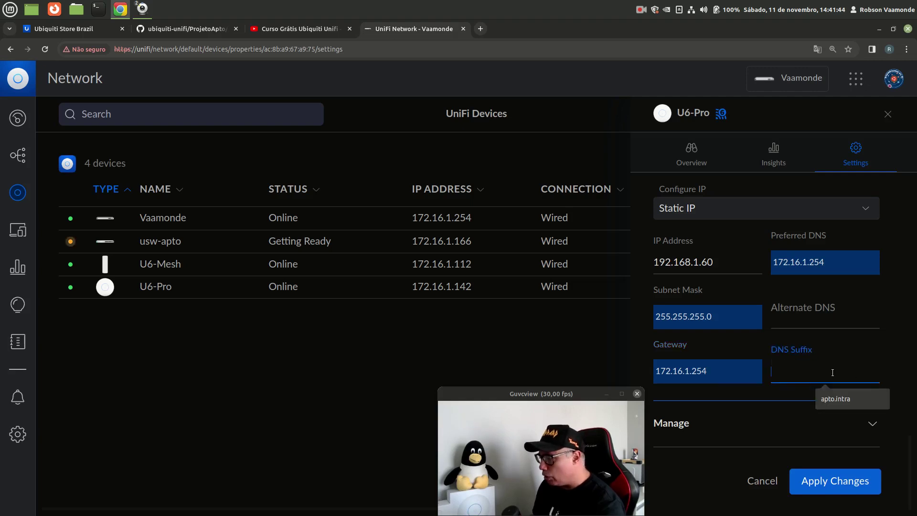
pyautogui.click(839, 399)
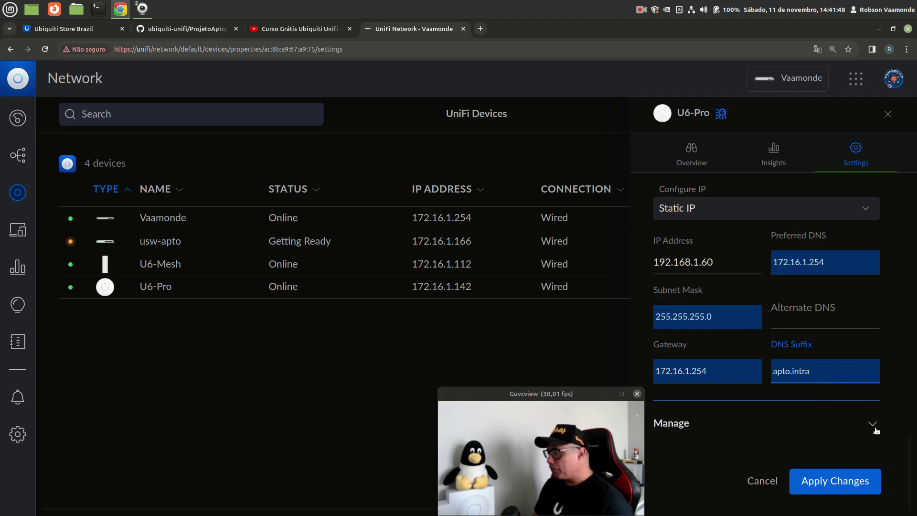
pyautogui.click(805, 427)
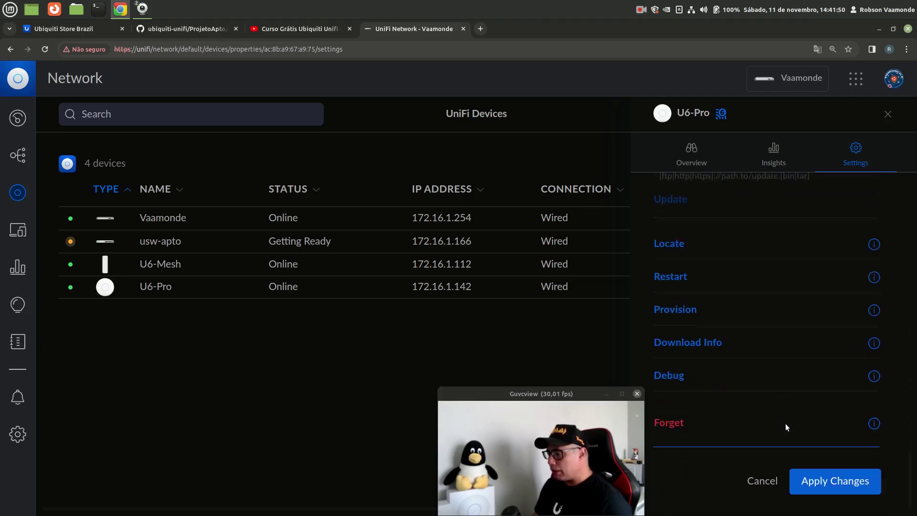
pyautogui.click(839, 484)
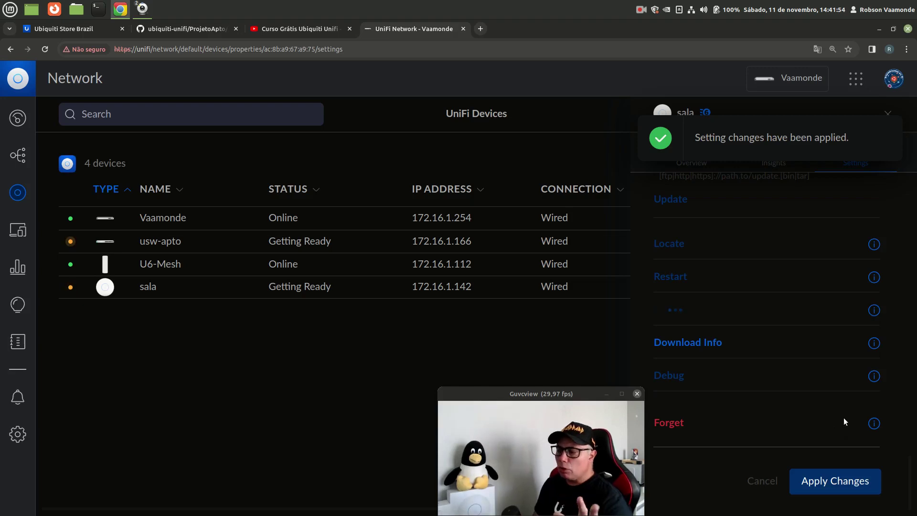
pyautogui.click(894, 124)
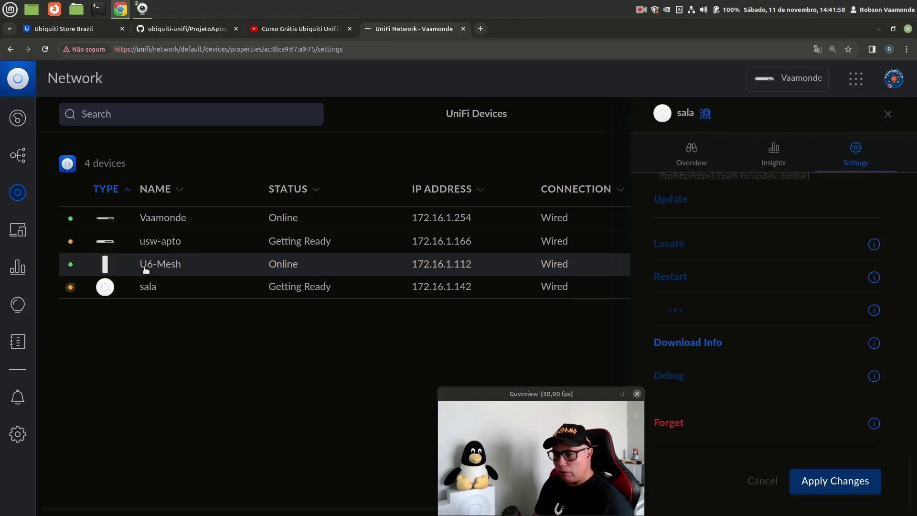
# Open the U6-Mesh access point's settings and set its name to quarto
pyautogui.click(171, 269)
pyautogui.click(856, 154)
pyautogui.scroll(5, 747, 233)
pyautogui.click(727, 210)
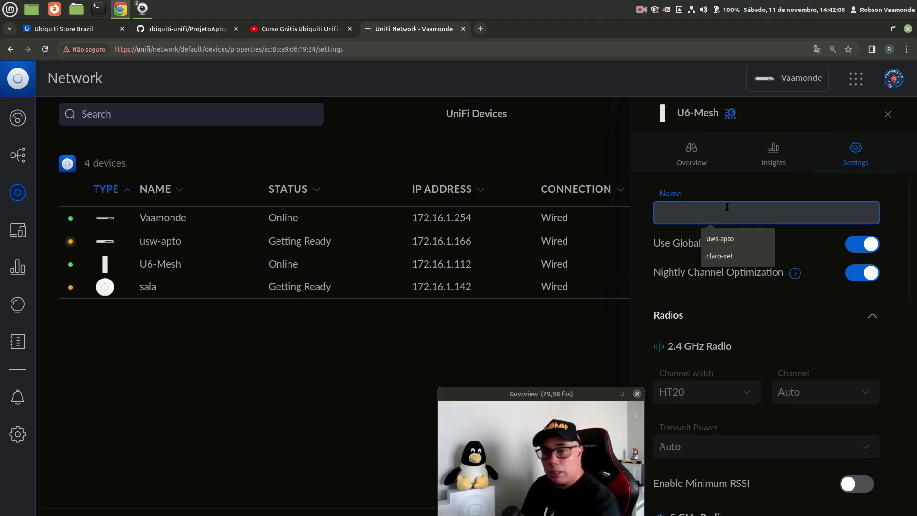
pyautogui.write('quarto')
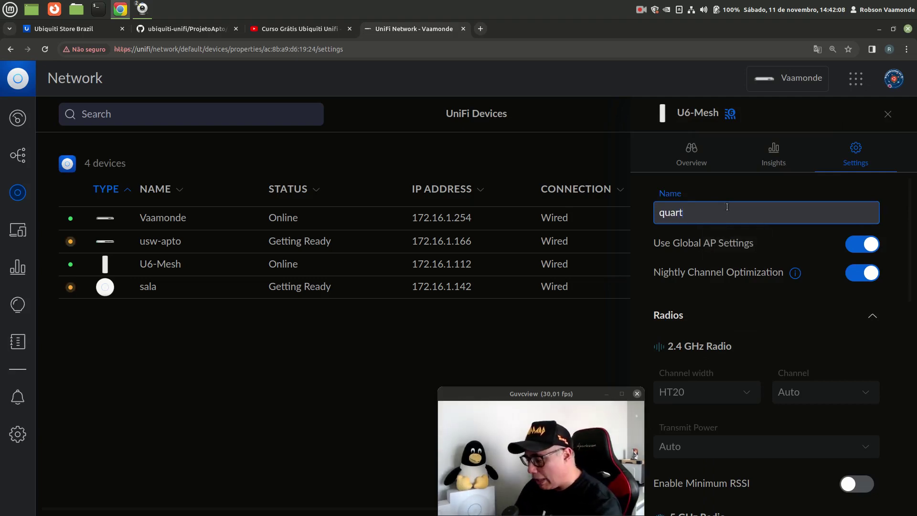
# Change the U6-Mesh's IP configuration to Static IP with the IP address 192.168.1.61
pyautogui.scroll(-10, 839, 346)
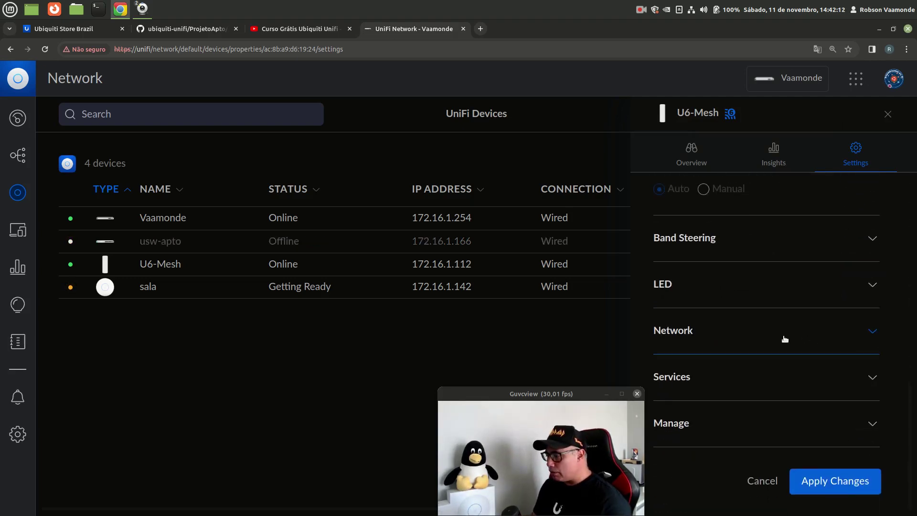
pyautogui.click(784, 339)
pyautogui.click(724, 382)
pyautogui.click(719, 427)
pyautogui.scroll(-4, 813, 411)
pyautogui.click(721, 262)
pyautogui.press('BackSpace')
pyautogui.press('BackSpace')
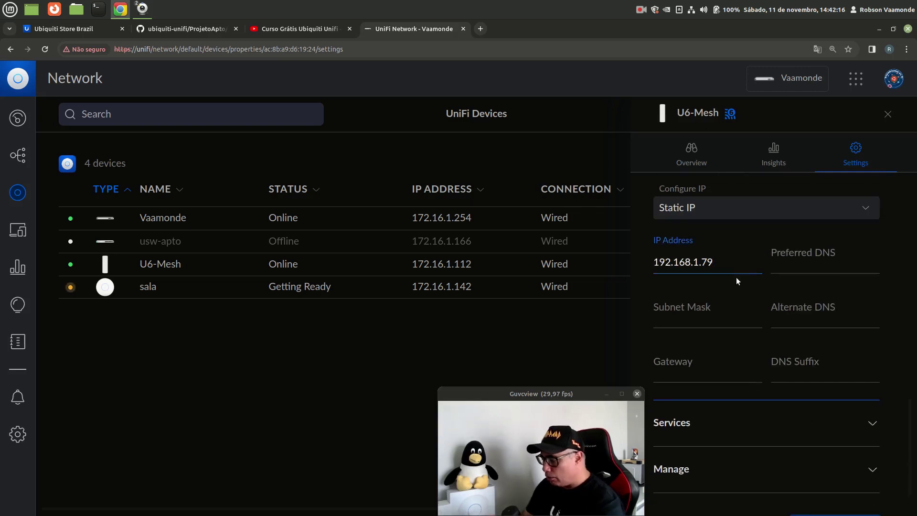
pyautogui.write('61')
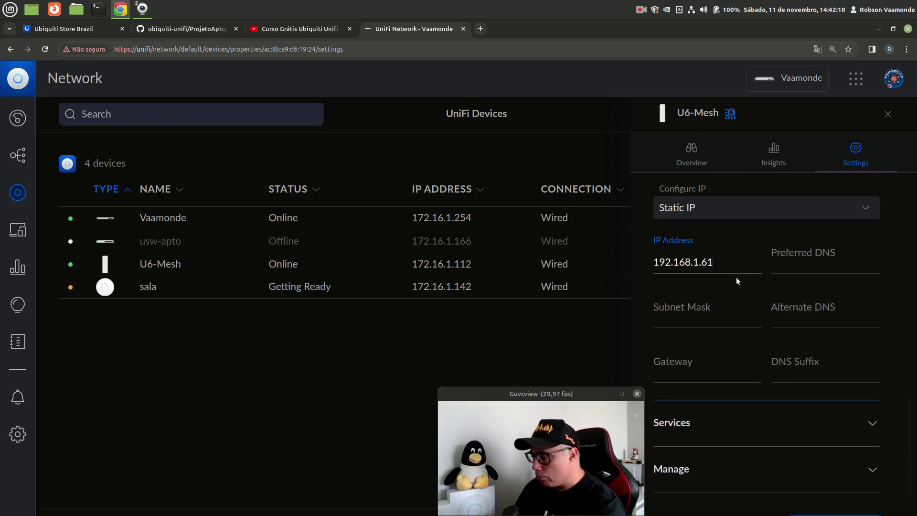
pyautogui.press('Tab')
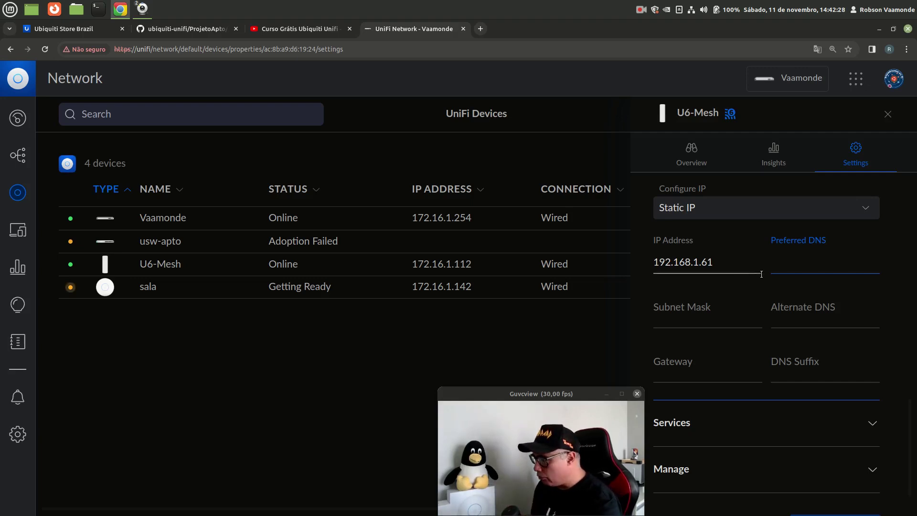
# Correct the U6-Mesh's IP address to 172.16.1.61 and set its preferred DNS to 172.16.1.254
pyautogui.moveTo(714, 262); pyautogui.dragTo(632, 257)
pyautogui.write('172')
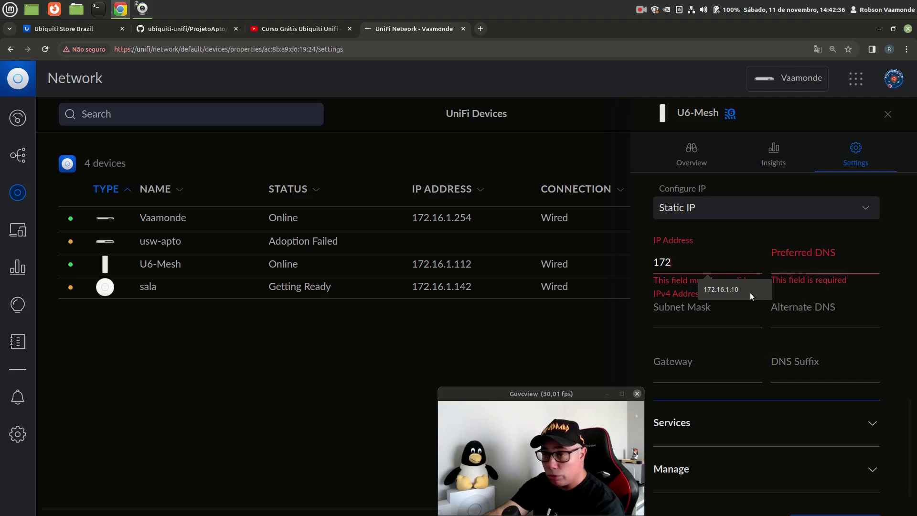
pyautogui.write('.16.1.61')
pyautogui.press('Tab')
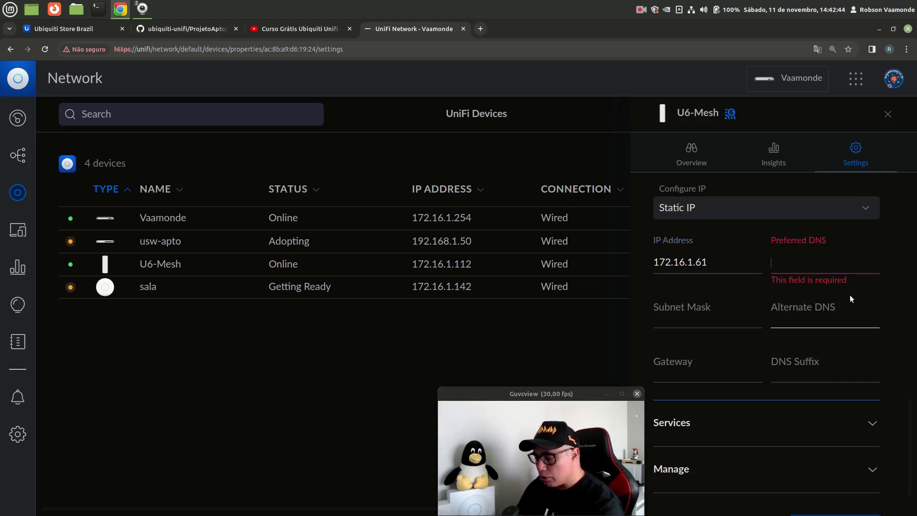
pyautogui.write('17')
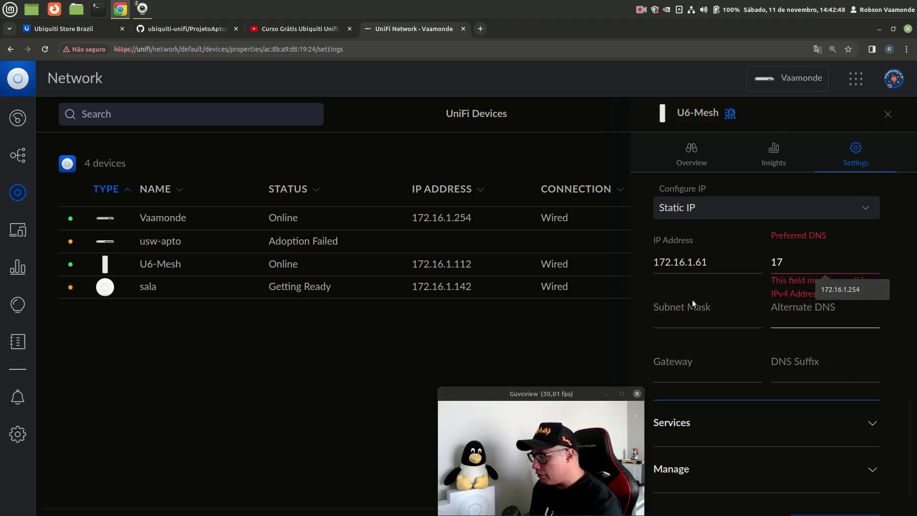
pyautogui.click(692, 316)
pyautogui.click(813, 273)
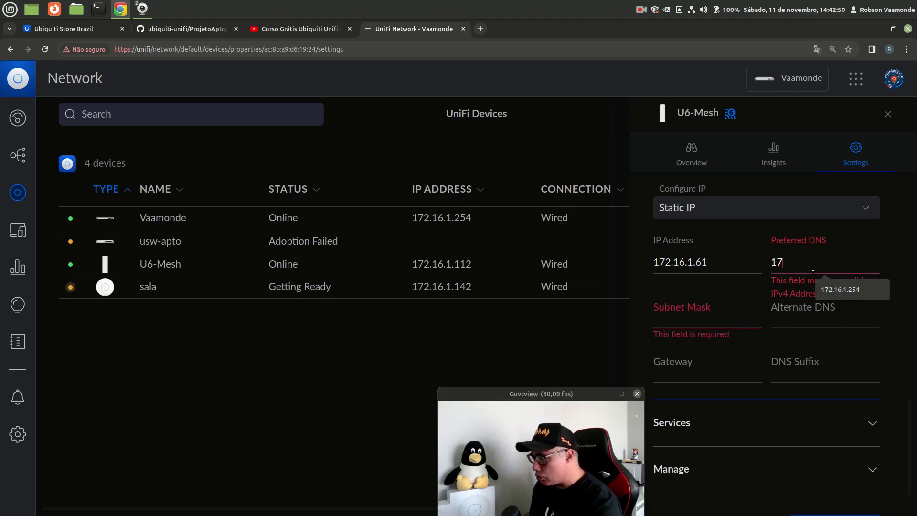
pyautogui.click(832, 293)
# Set the U6-Mesh's subnet mask to 255.255.255.0, gateway to 172.16.1.254 and DNS suffix to apto.intra
pyautogui.click(711, 317)
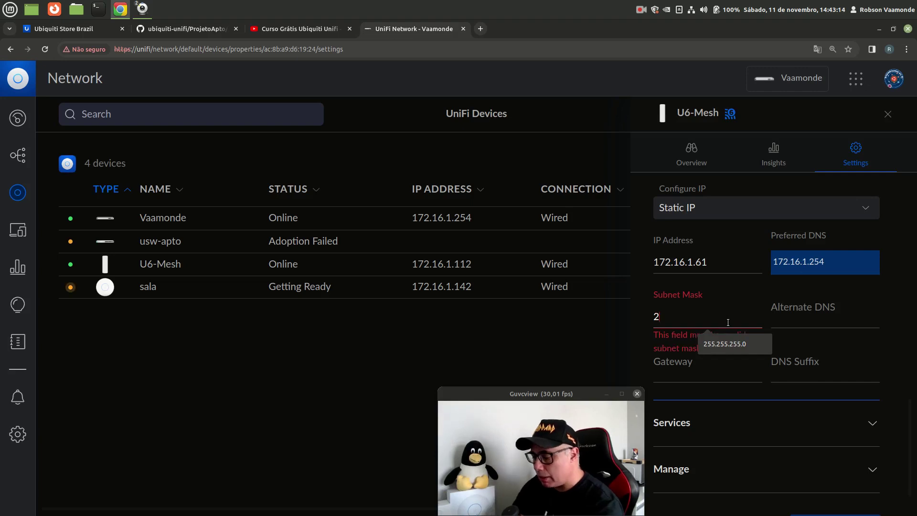
pyautogui.click(724, 347)
pyautogui.click(821, 314)
pyautogui.click(687, 373)
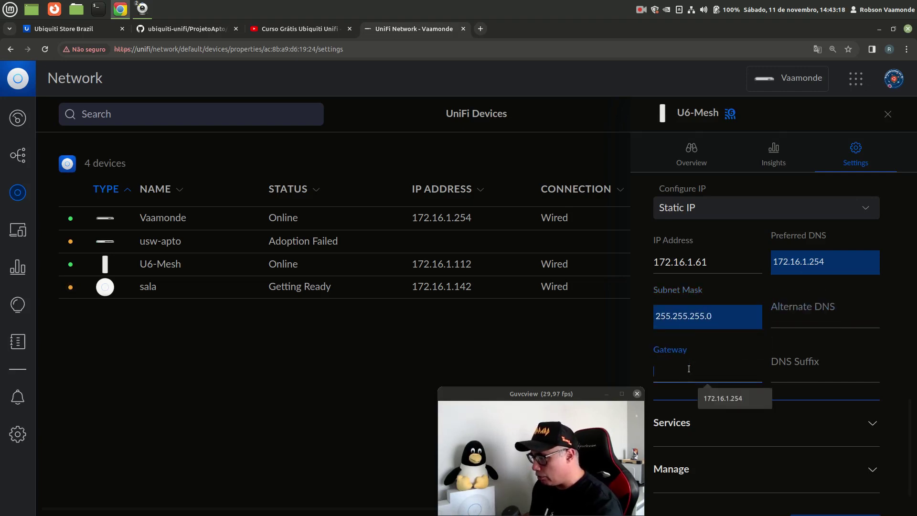
pyautogui.click(719, 400)
pyautogui.click(805, 373)
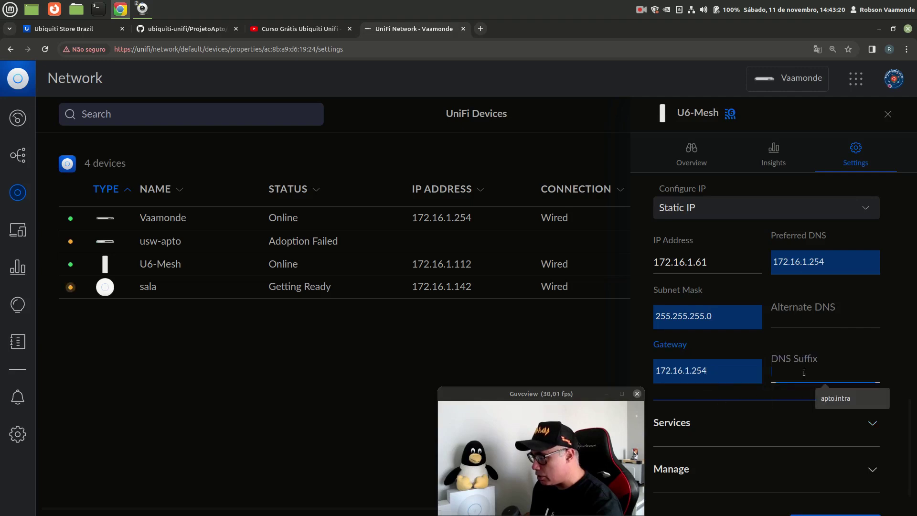
pyautogui.click(831, 398)
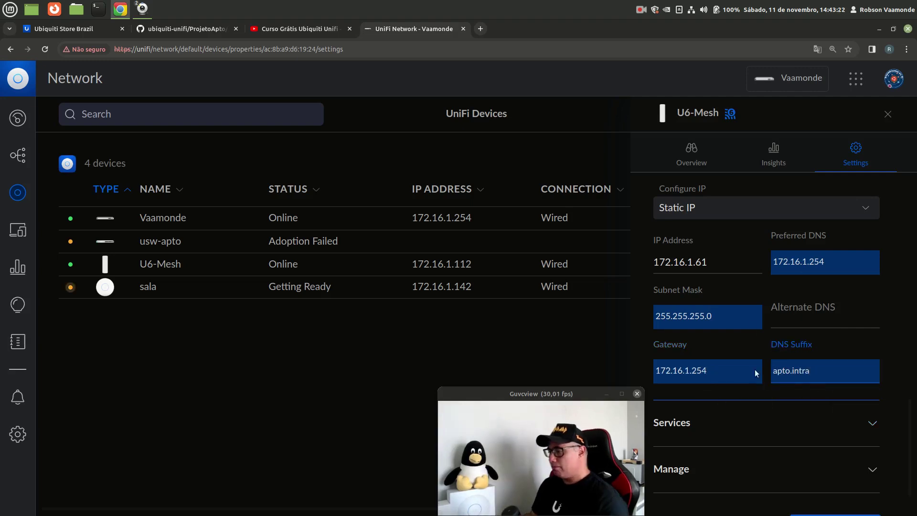
# Check the U6-Mesh's Services and Manage sections, and apply the changes to the access point
pyautogui.scroll(-1, 766, 403)
pyautogui.scroll(-1, 767, 402)
pyautogui.click(878, 382)
pyautogui.scroll(-4, 815, 403)
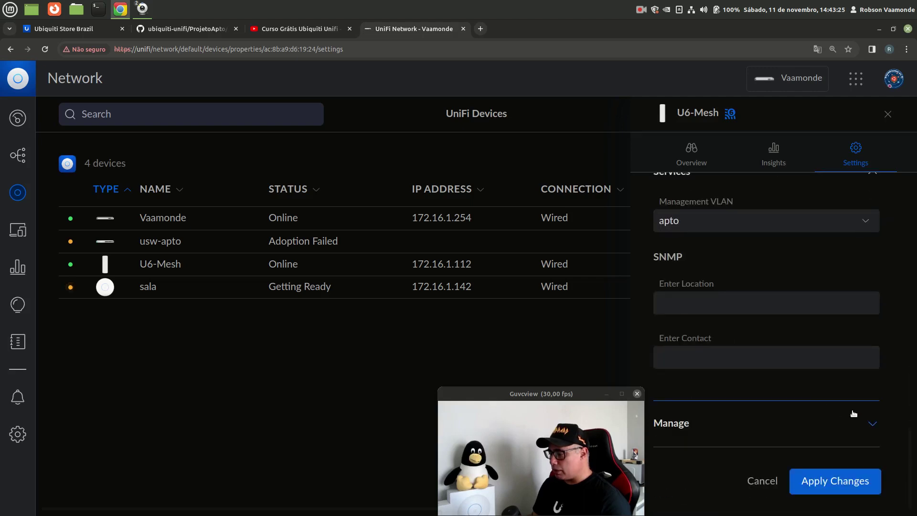
pyautogui.click(876, 423)
pyautogui.scroll(-5, 809, 426)
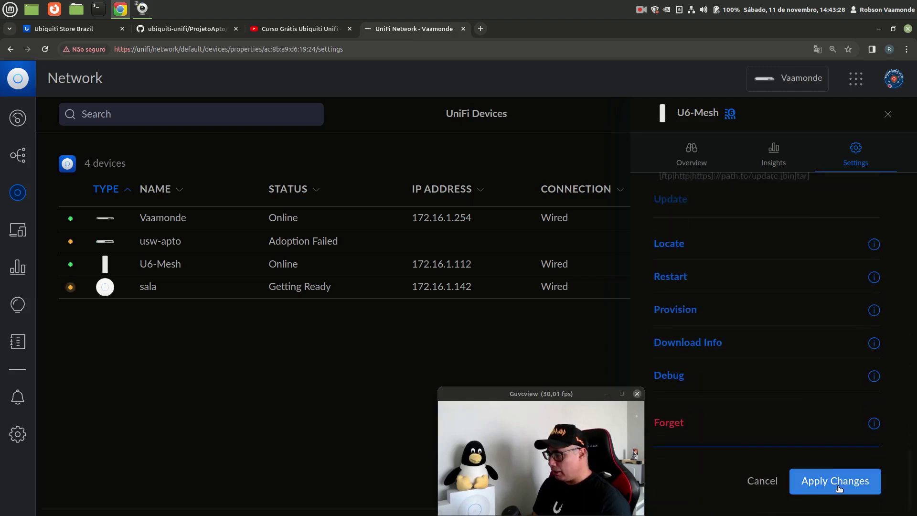
pyautogui.click(839, 488)
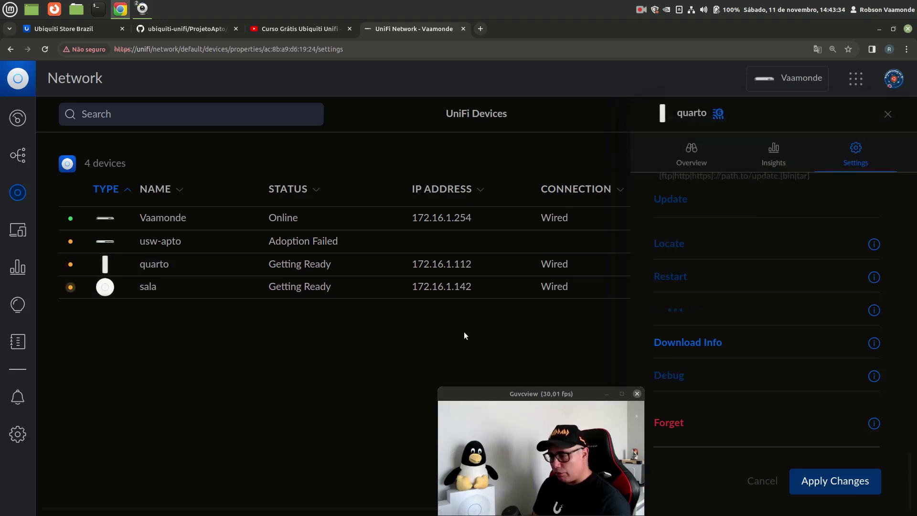
# Close the access point's details and reload the UniFi Devices list to check the device statuses
pyautogui.click(888, 114)
pyautogui.moveTo(623, 389); pyautogui.dragTo(858, 398)
pyautogui.click(410, 403)
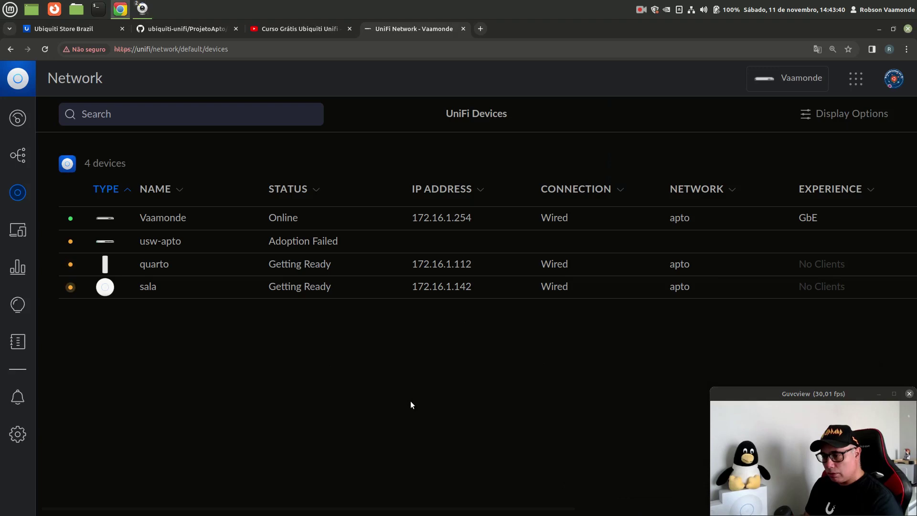
pyautogui.press('F5')
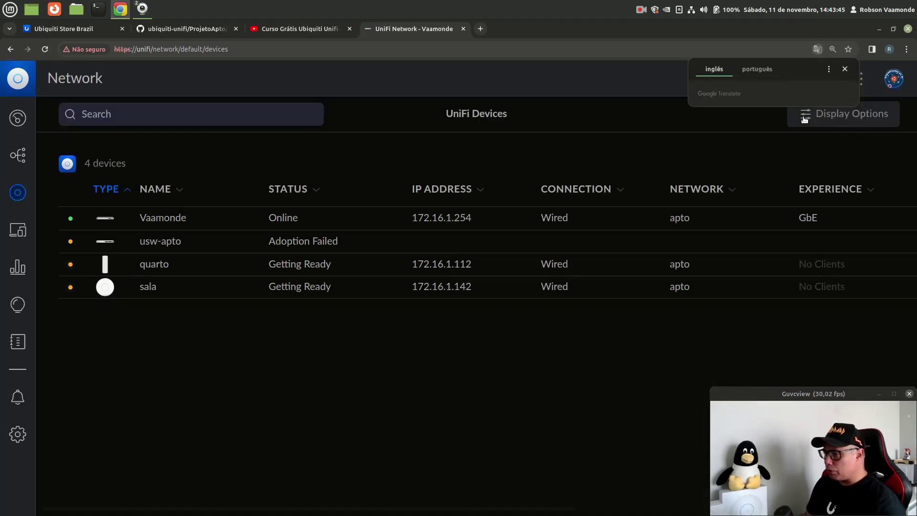
pyautogui.click(845, 68)
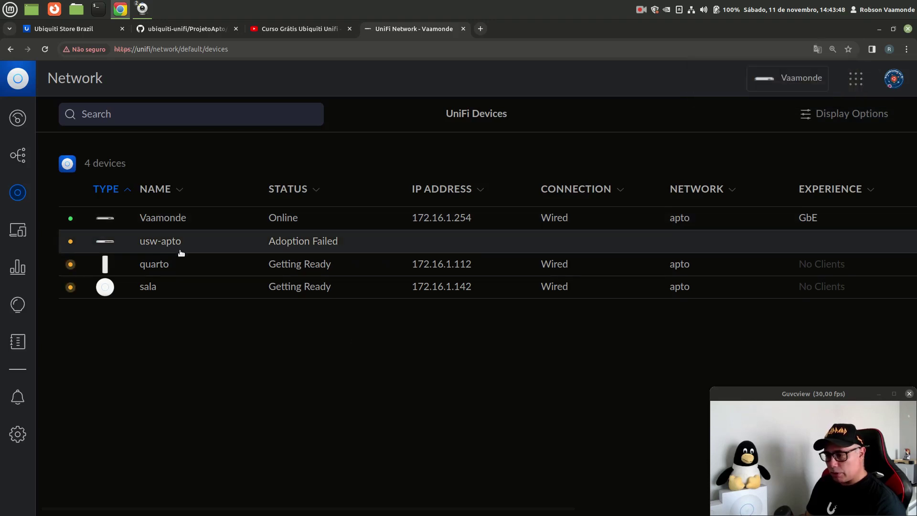
# Reopen the sala access point's network settings and correct its static IP address to 172.16.1.60
pyautogui.click(315, 290)
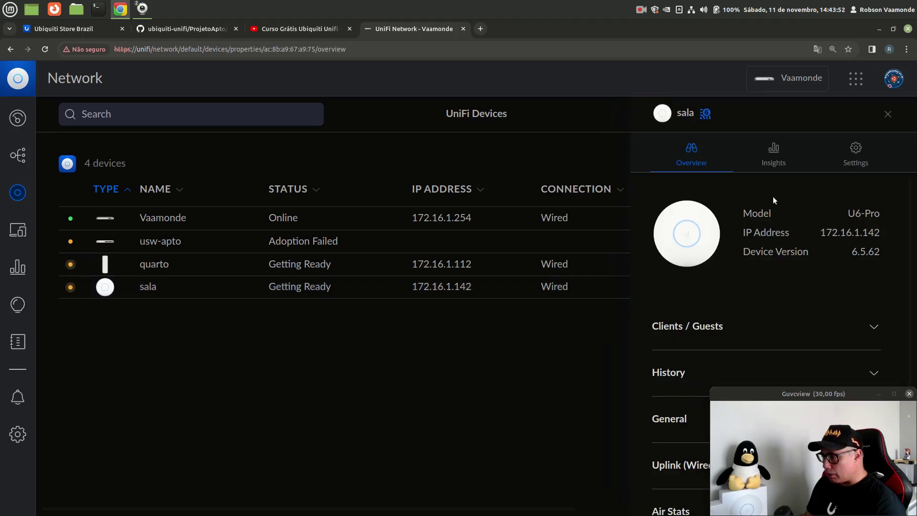
pyautogui.click(855, 154)
pyautogui.moveTo(820, 394); pyautogui.dragTo(497, 373)
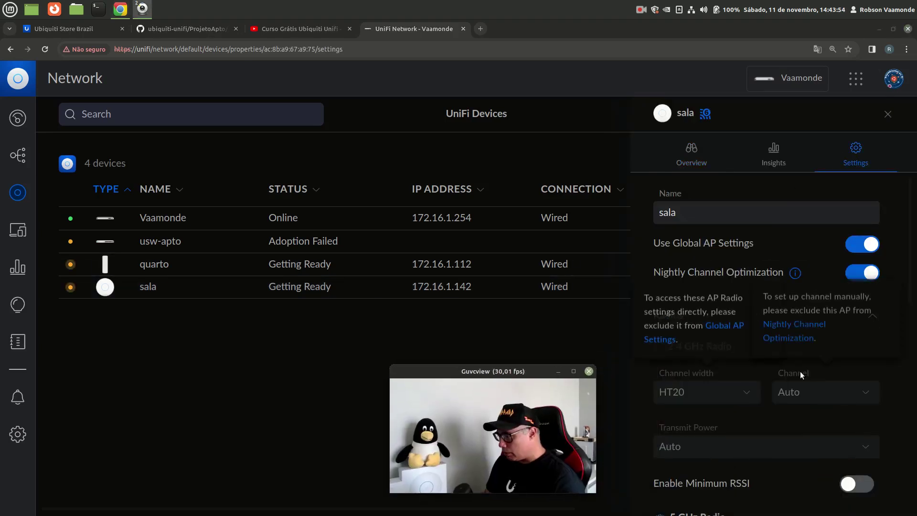
pyautogui.scroll(-10, 799, 377)
pyautogui.click(749, 387)
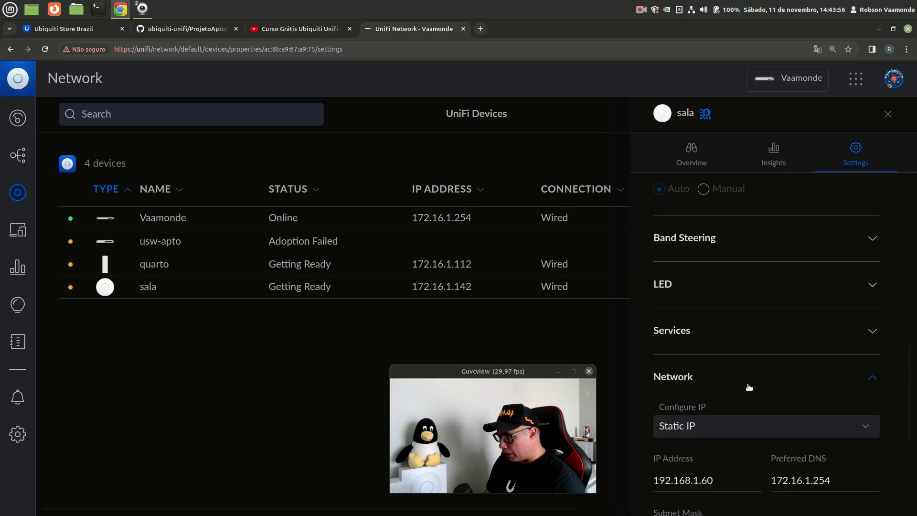
pyautogui.scroll(-3, 748, 386)
pyautogui.doubleClick(699, 365)
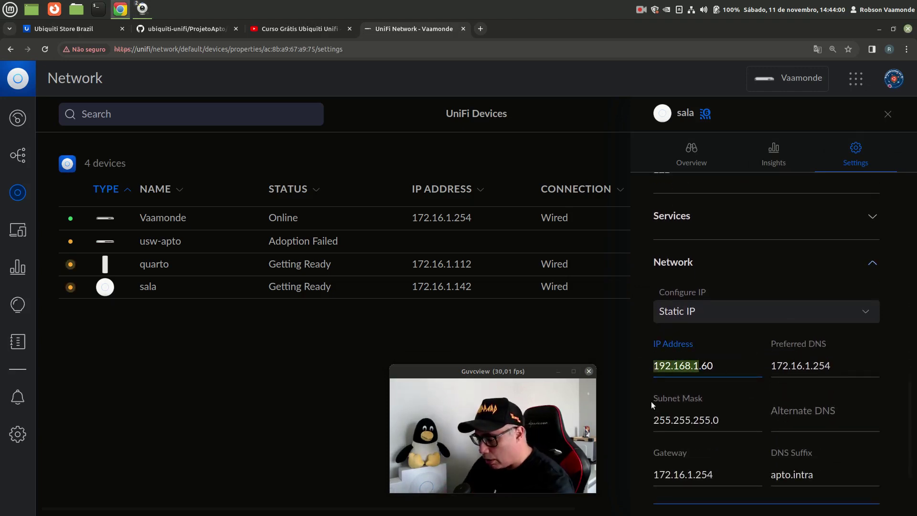
pyautogui.write('172.16.1')
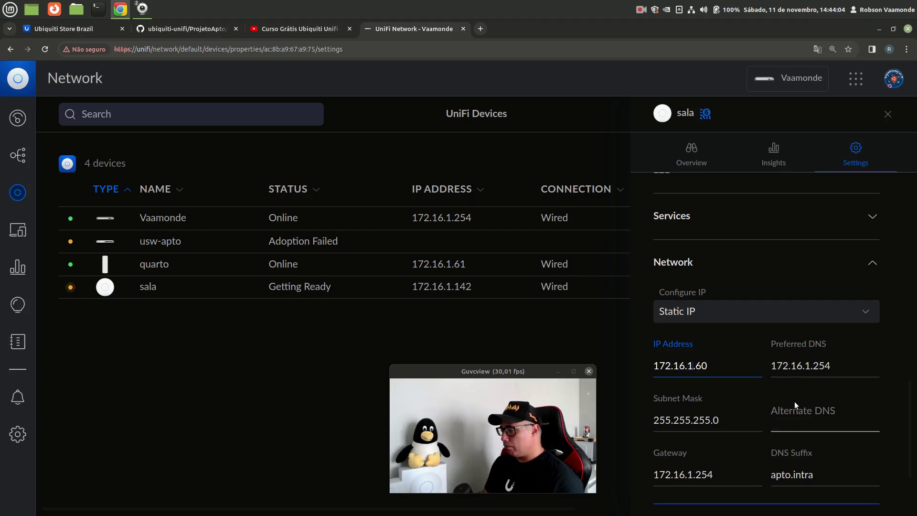
# Apply the corrected IP settings to the sala access point and dismiss the notification
pyautogui.scroll(-3, 797, 411)
pyautogui.click(834, 478)
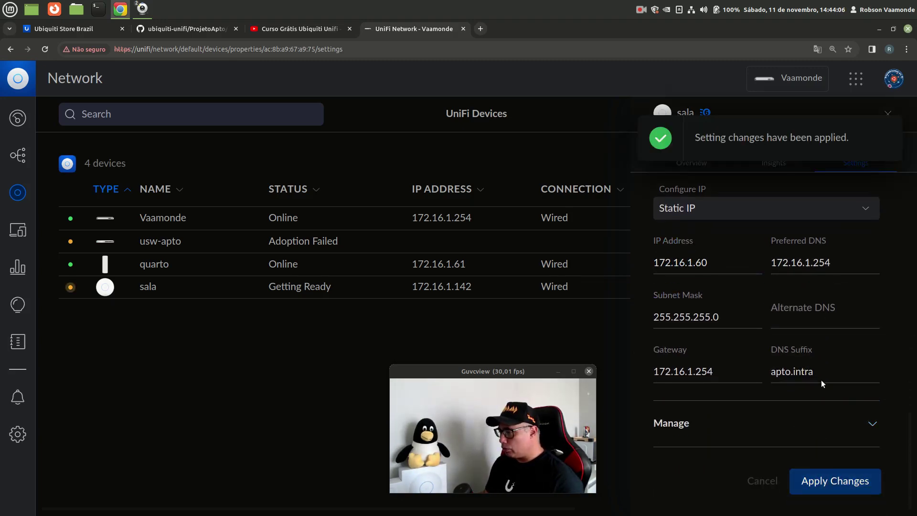
pyautogui.moveTo(512, 371); pyautogui.dragTo(831, 404)
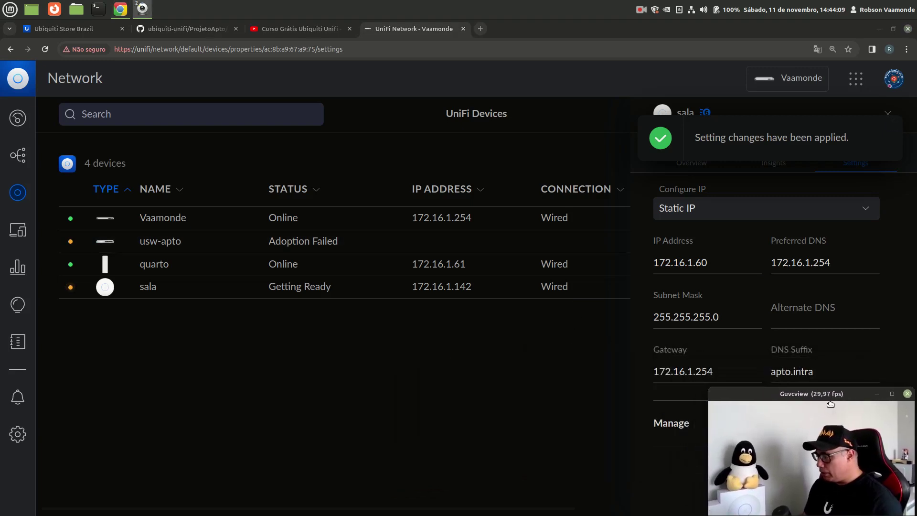
pyautogui.click(894, 125)
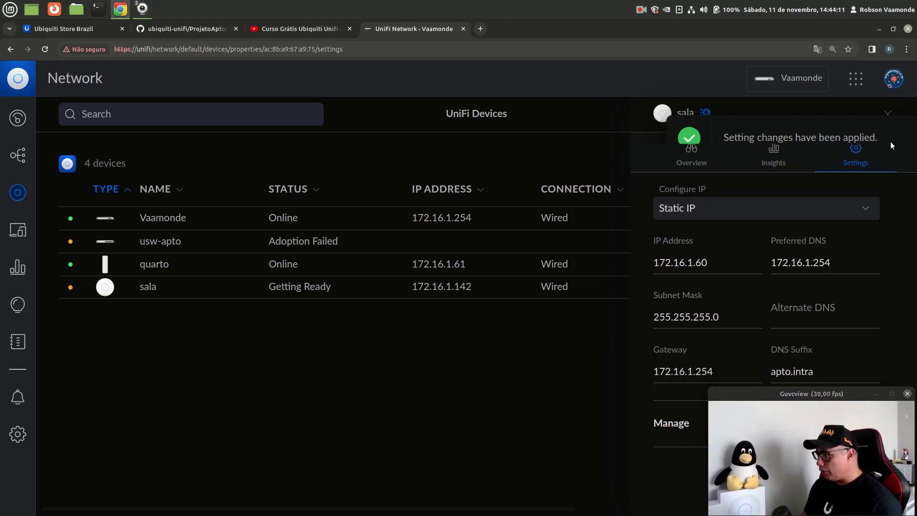
# Close the sala access point's details and refresh the UniFi Devices list, dismissing the translation prompt
pyautogui.click(889, 116)
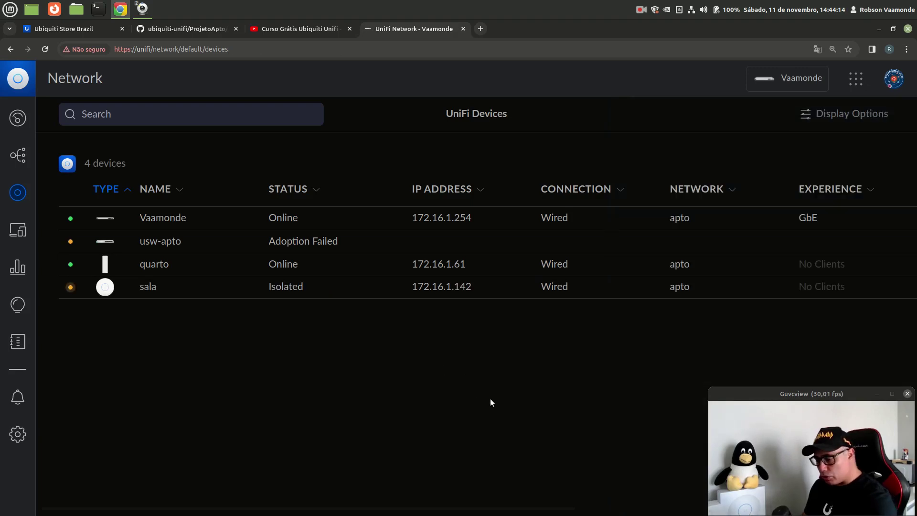
pyautogui.press('F5')
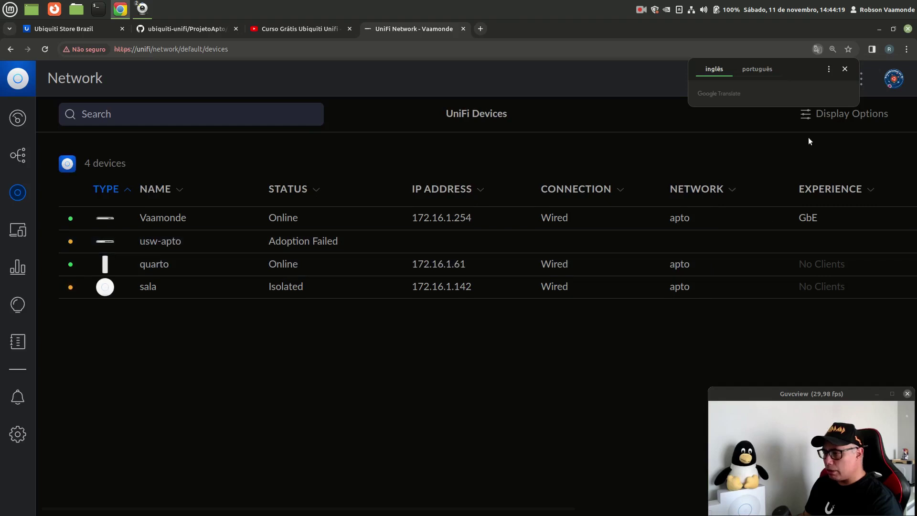
pyautogui.click(846, 69)
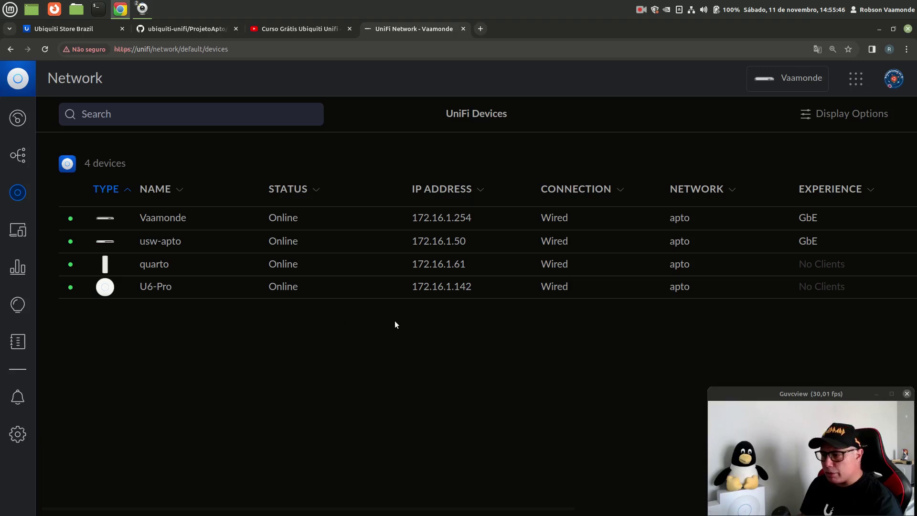
# Open the U6-Pro access point's settings and set its name to sala
pyautogui.click(445, 289)
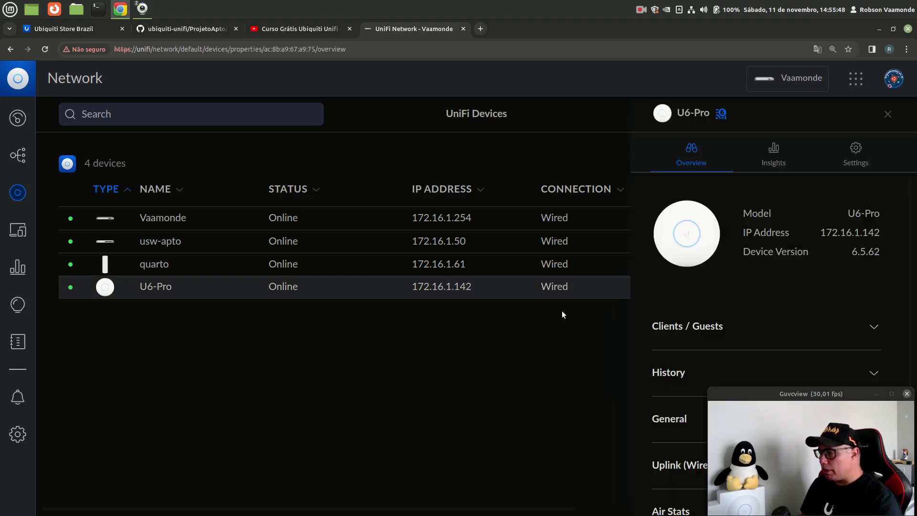
pyautogui.moveTo(814, 399); pyautogui.dragTo(543, 398)
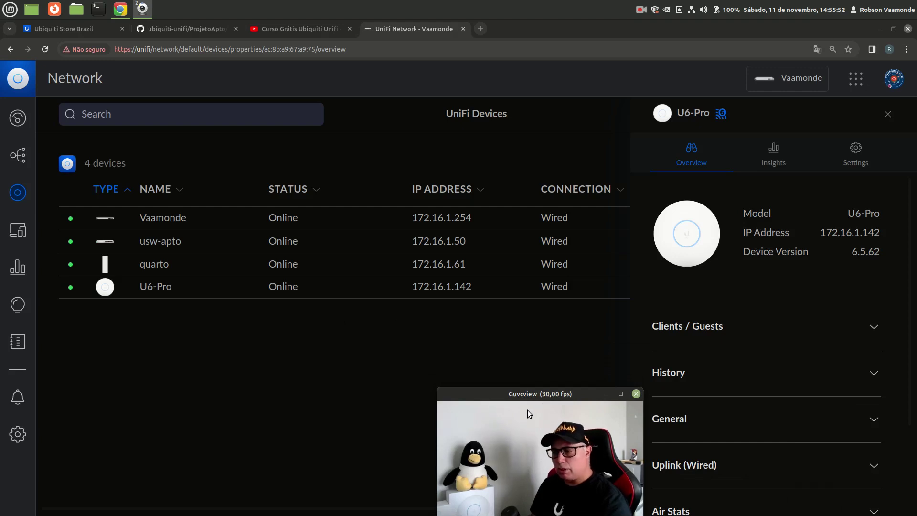
pyautogui.click(864, 160)
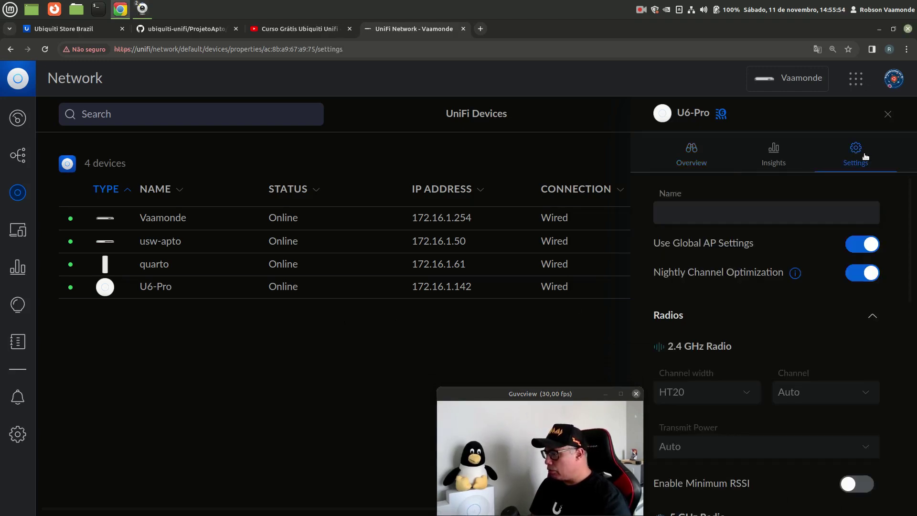
pyautogui.click(707, 212)
pyautogui.write('s')
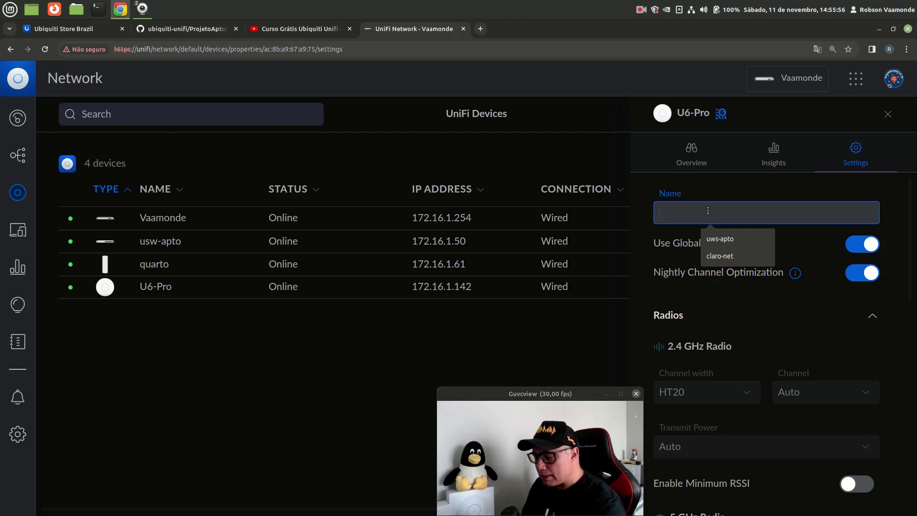
pyautogui.write('ala')
pyautogui.press('Tab')
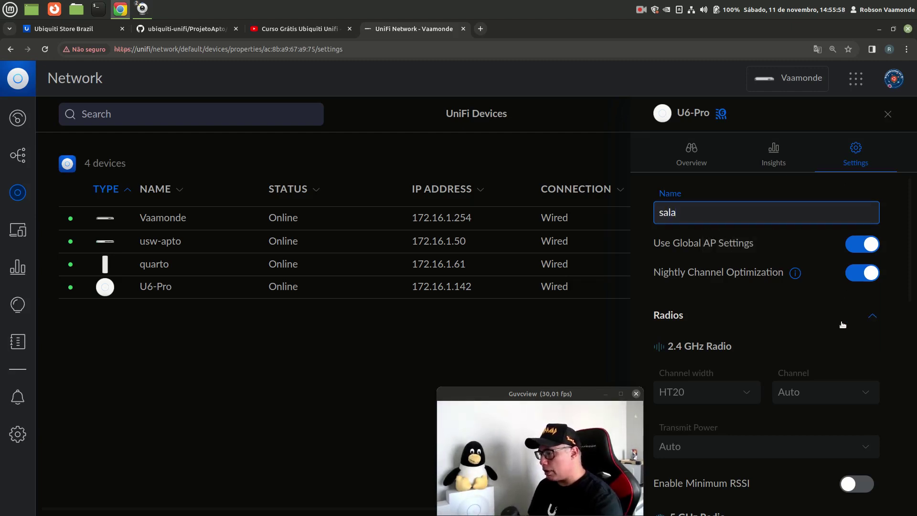
# Switch the U6-Pro's network configuration to Static IP and set its IP address to 172.16.1.60
pyautogui.scroll(-14, 864, 363)
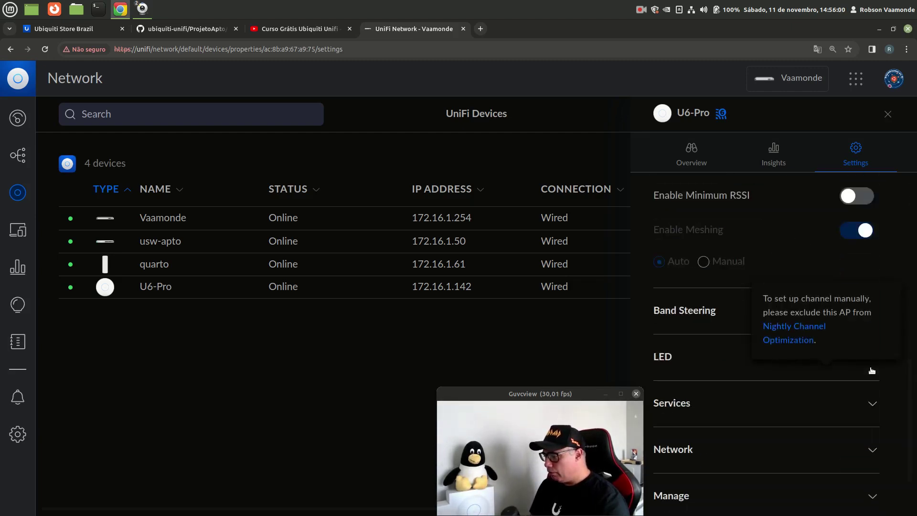
pyautogui.click(874, 376)
pyautogui.scroll(-2, 818, 420)
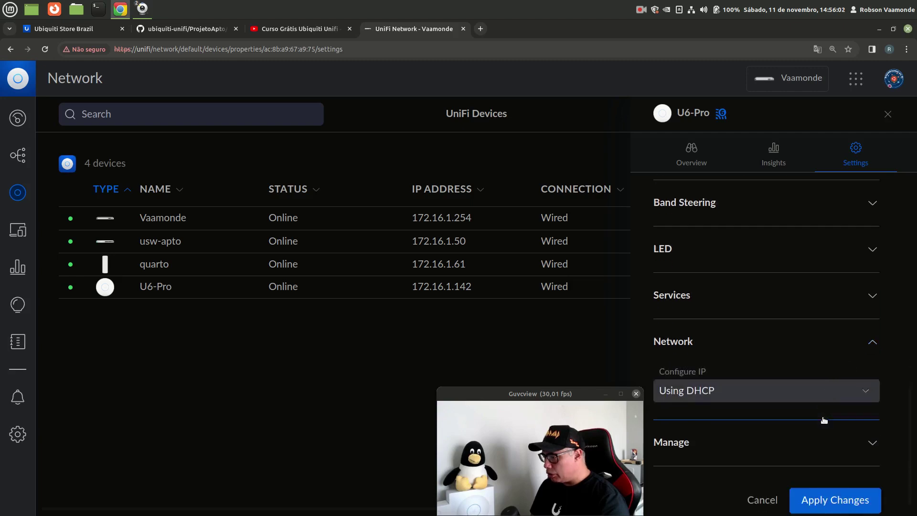
pyautogui.click(690, 374)
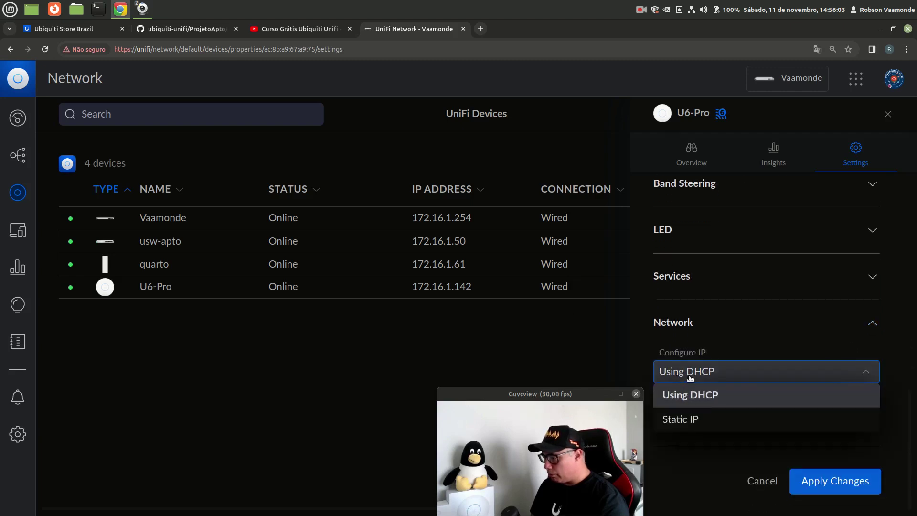
pyautogui.click(697, 419)
pyautogui.scroll(-3, 742, 417)
pyautogui.click(729, 264)
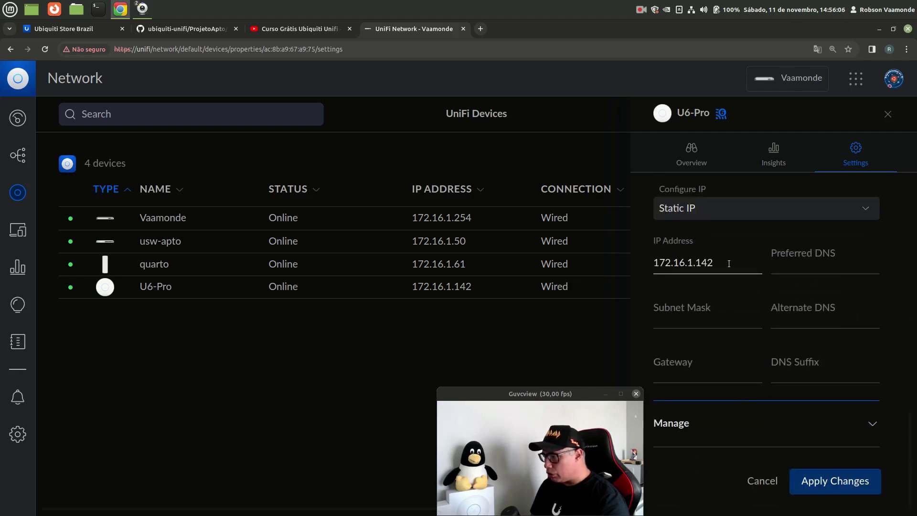
pyautogui.press('BackSpace')
pyautogui.press('BackSpace')
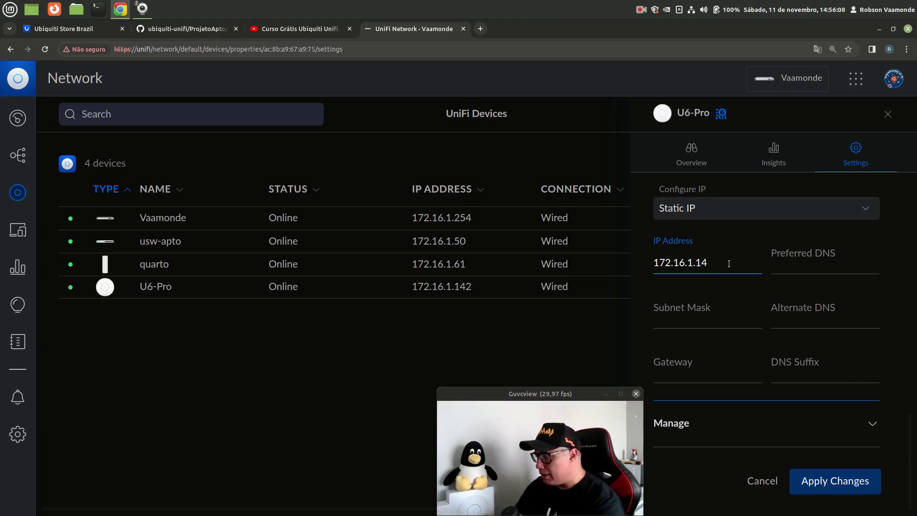
pyautogui.write('60')
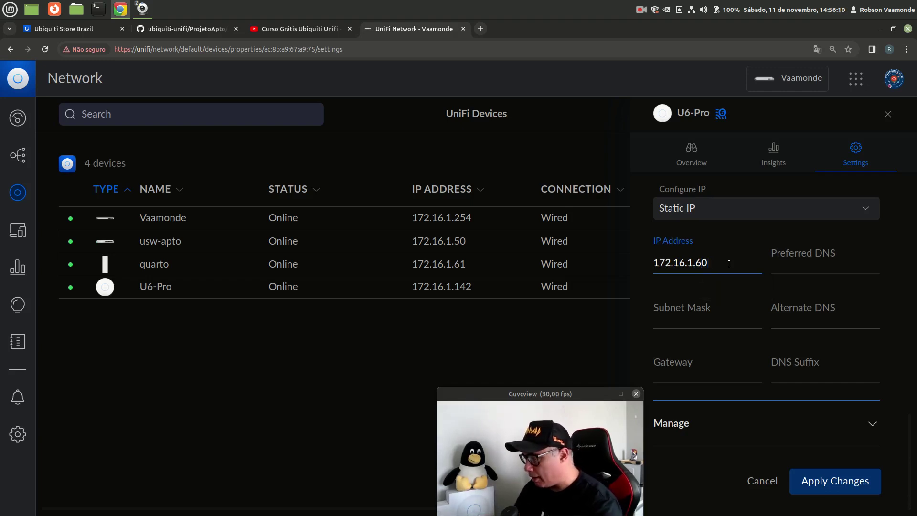
# Fill in preferred DNS 172.16.1.254, subnet mask 255.255.255.0, gateway 172.16.1.254 and DNS suffix apto.intra for the U6-Pro
pyautogui.press('Tab')
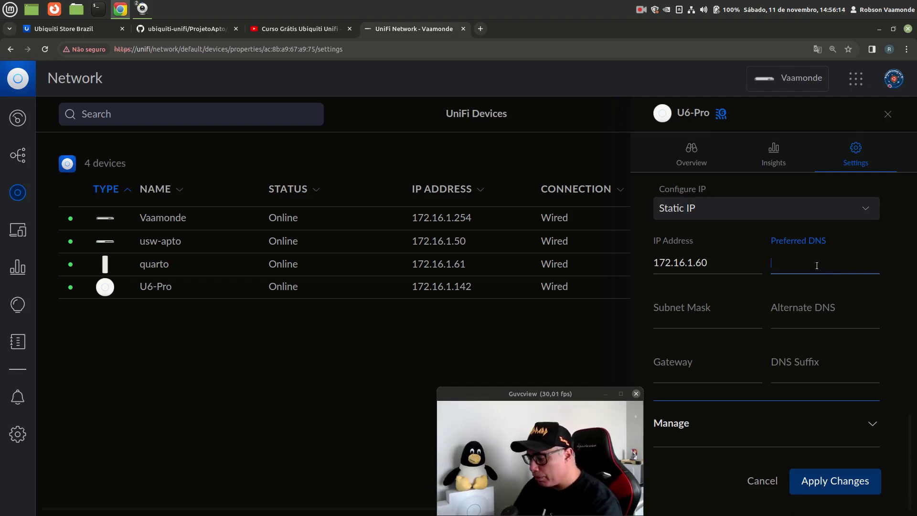
pyautogui.write('172.16.1.254')
pyautogui.click(841, 291)
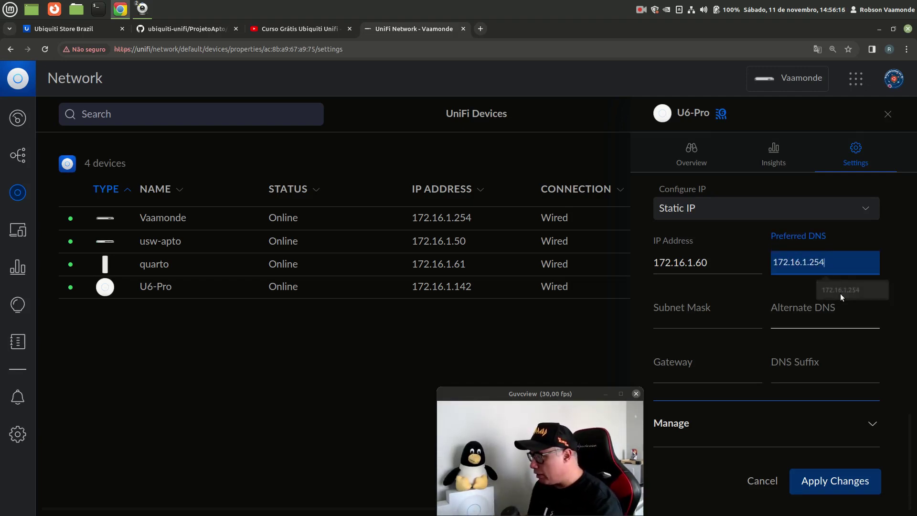
pyautogui.click(702, 320)
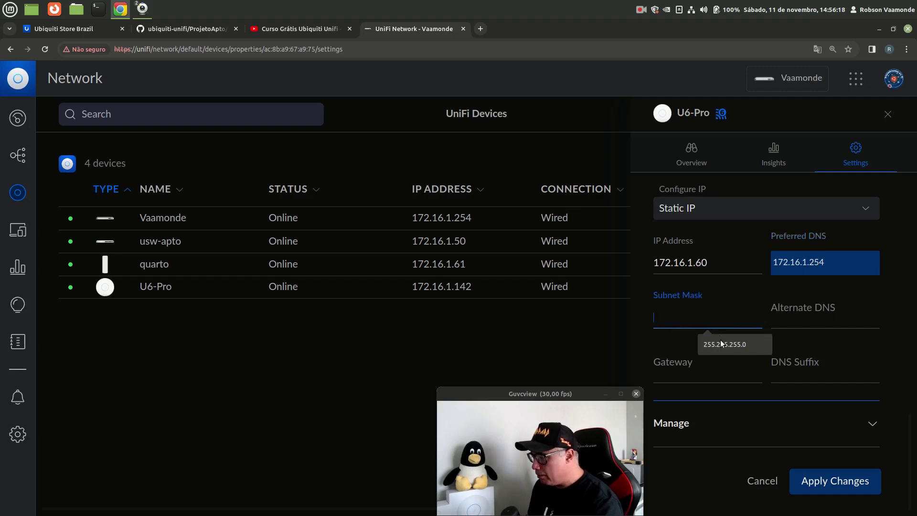
pyautogui.click(723, 347)
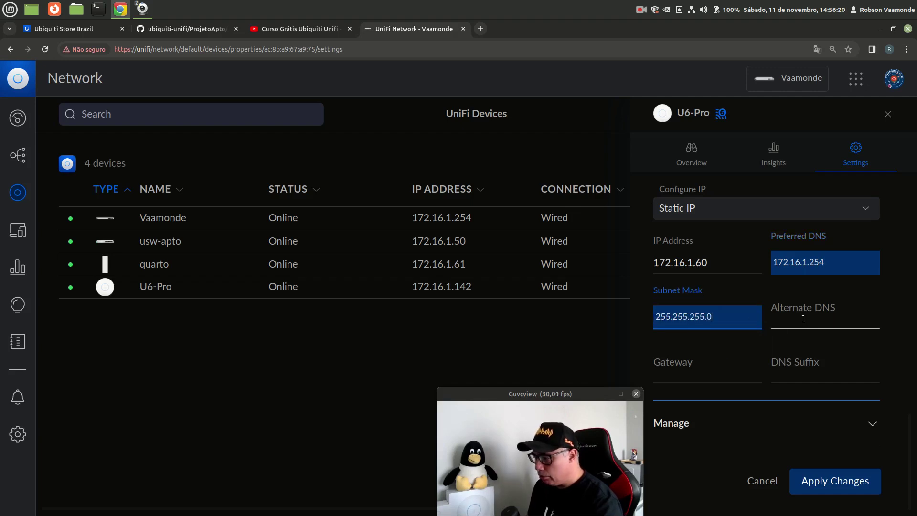
pyautogui.click(711, 372)
pyautogui.click(717, 399)
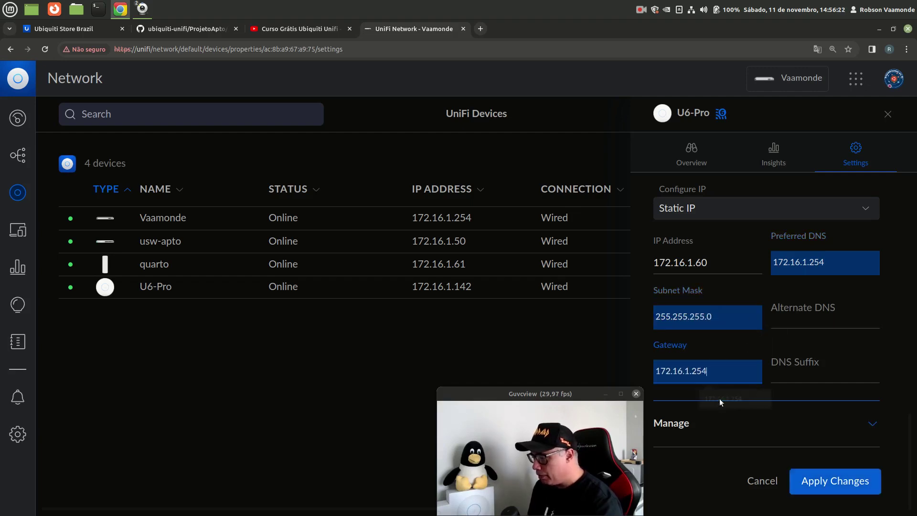
pyautogui.click(809, 372)
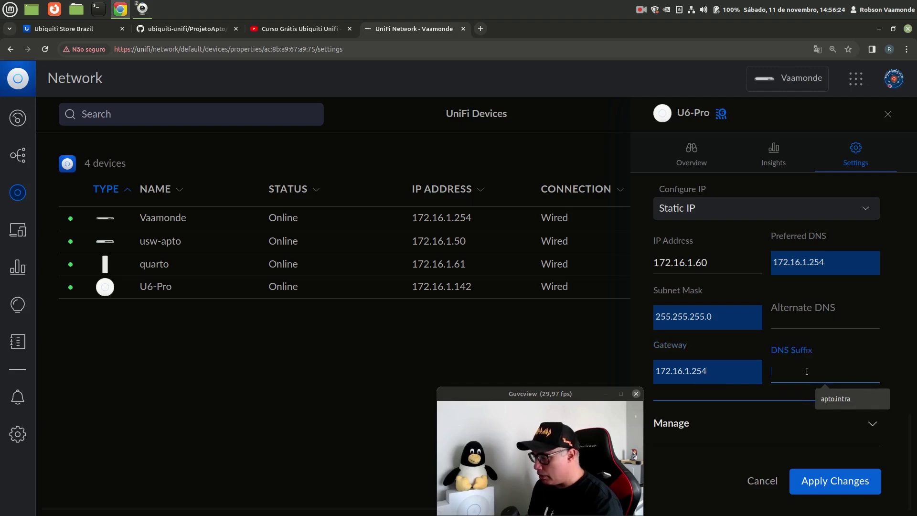
pyautogui.click(839, 400)
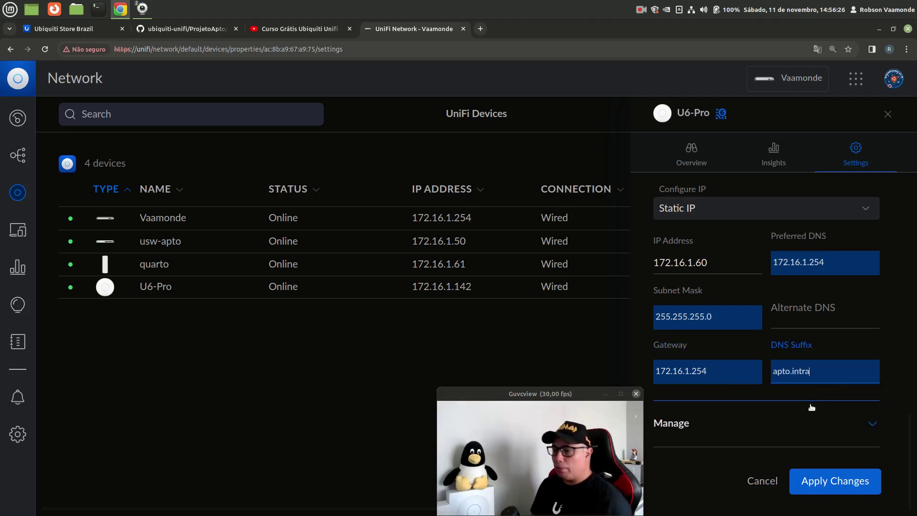
# Apply the access point's name and static IP changes, dismiss the notification and close its details
pyautogui.click(835, 481)
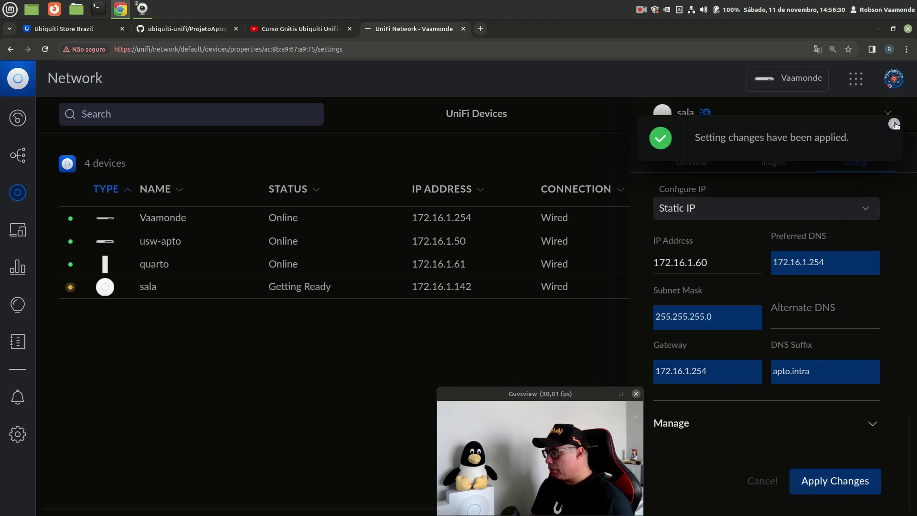
pyautogui.click(894, 124)
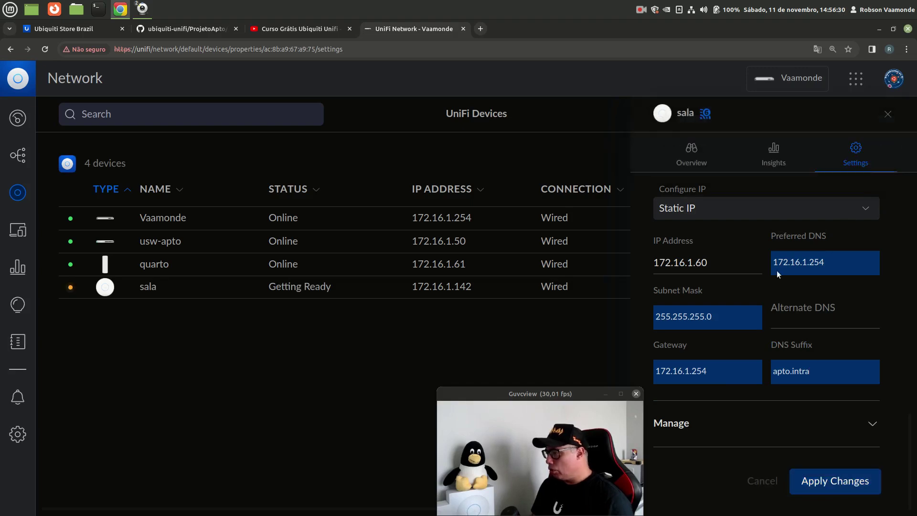
pyautogui.click(888, 114)
pyautogui.moveTo(579, 394); pyautogui.dragTo(853, 393)
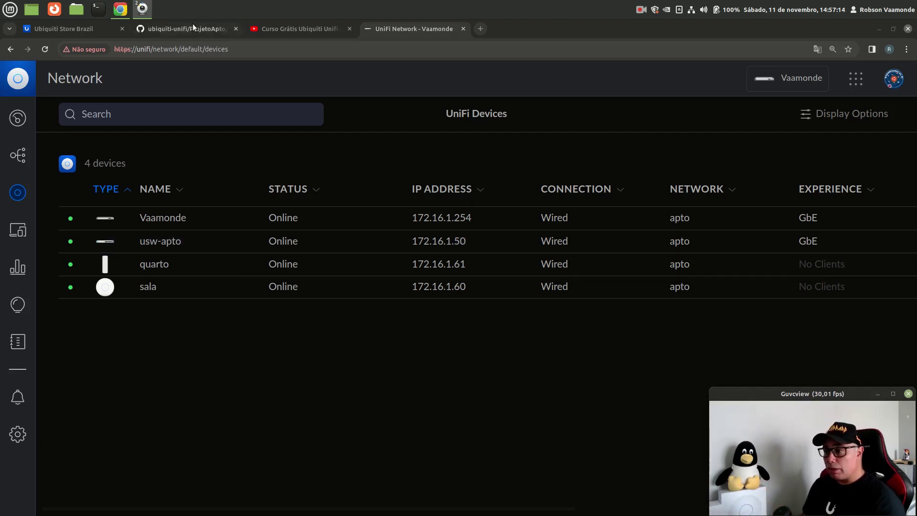
# Switch to the GitHub guide and review section #03 on the Dream Machine Pro's wired Internet access settings
pyautogui.moveTo(192, 27)
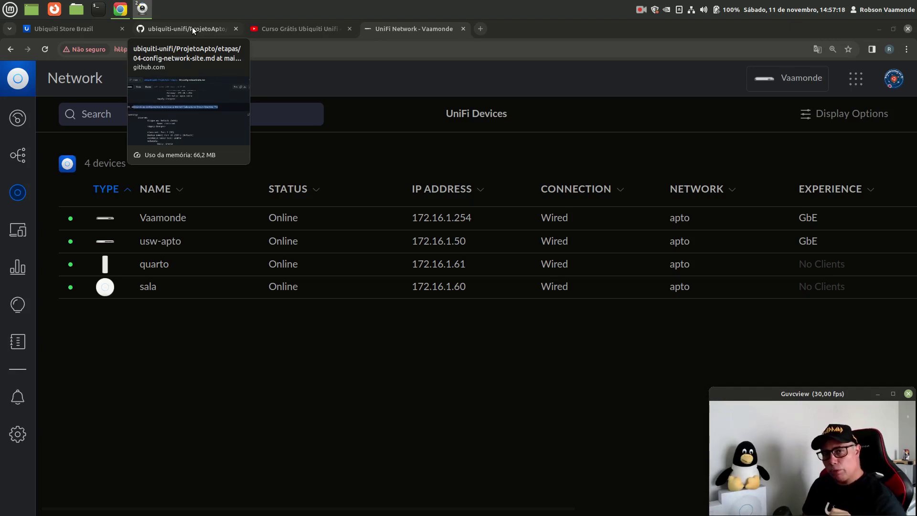
pyautogui.click(192, 27)
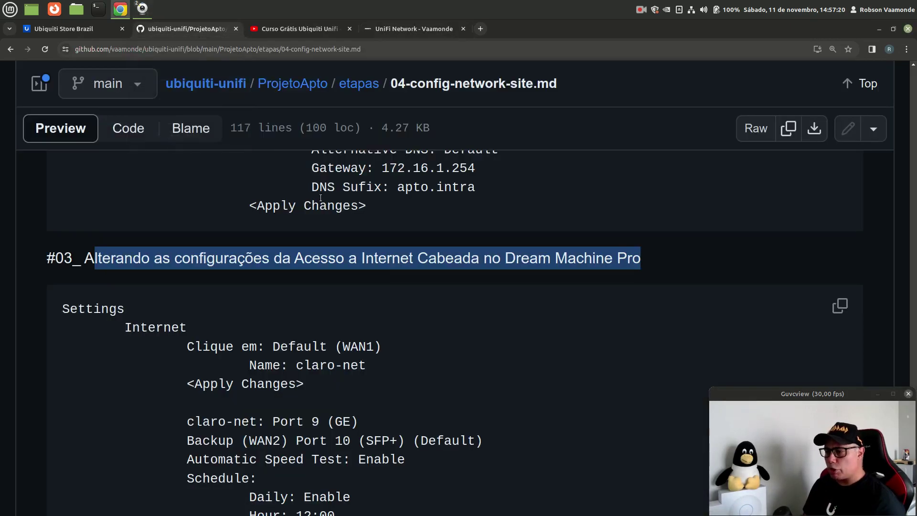
pyautogui.scroll(-3, 479, 380)
pyautogui.scroll(2, 459, 360)
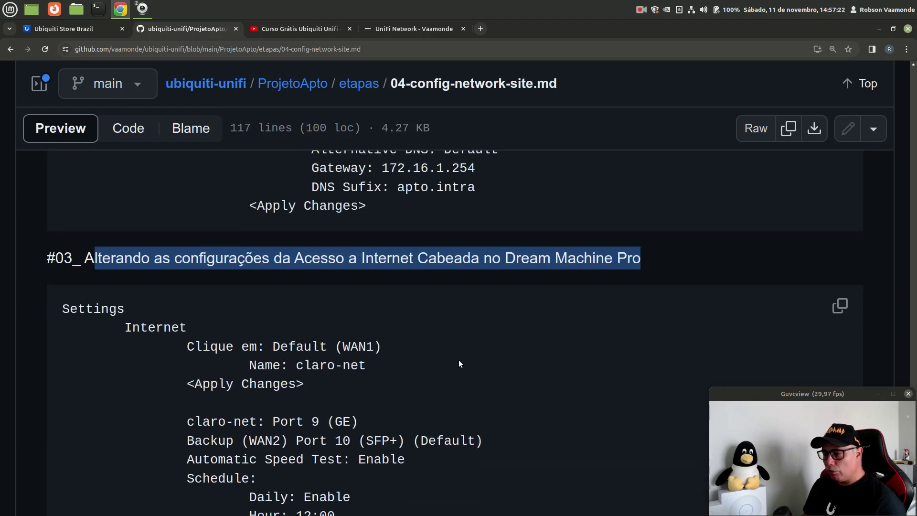
pyautogui.scroll(-1, 459, 359)
pyautogui.click(139, 214)
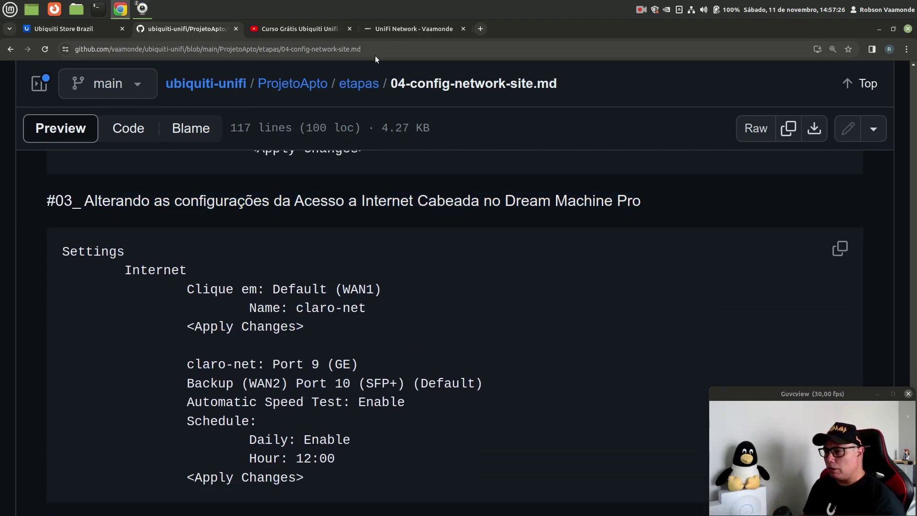
# Return to UniFi Network and open the Default (WAN1) connection in the Internet settings
pyautogui.click(408, 34)
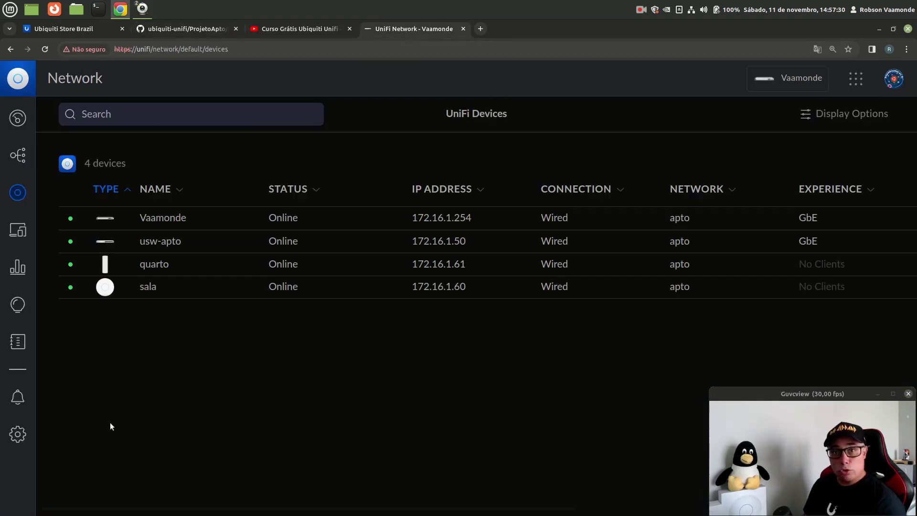
pyautogui.click(18, 436)
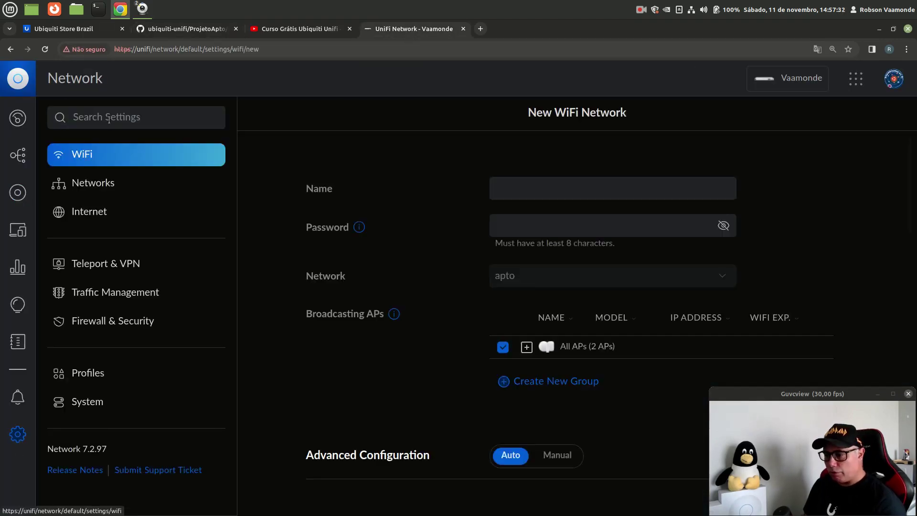
pyautogui.click(94, 213)
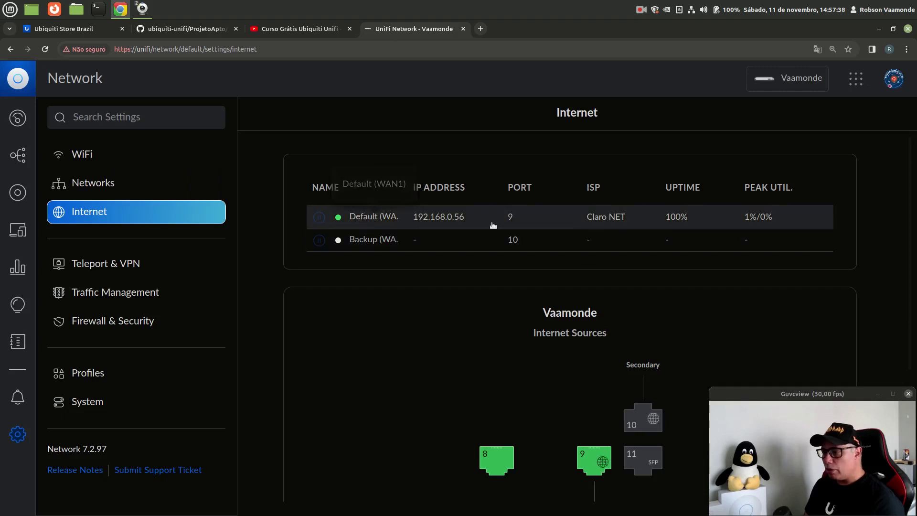
pyautogui.click(410, 220)
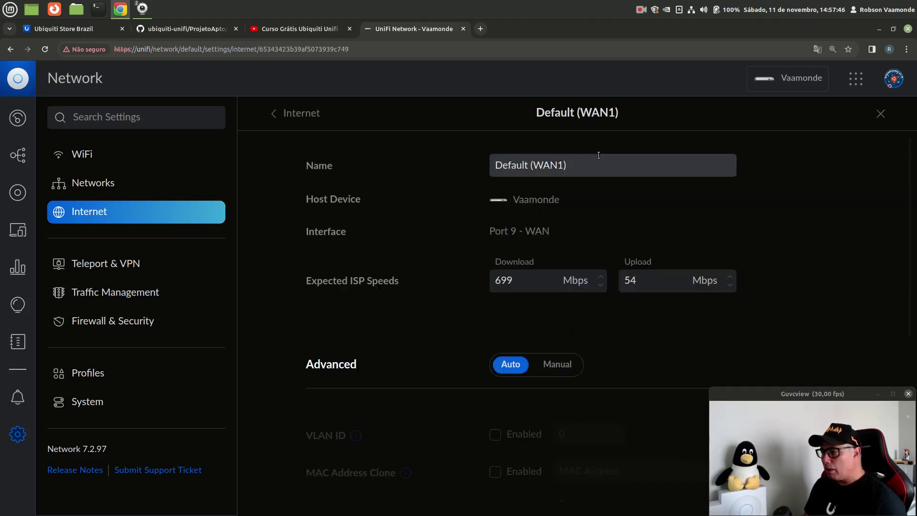
# Rename the Default (WAN1) connection as claro-apto
pyautogui.moveTo(597, 166); pyautogui.dragTo(478, 164)
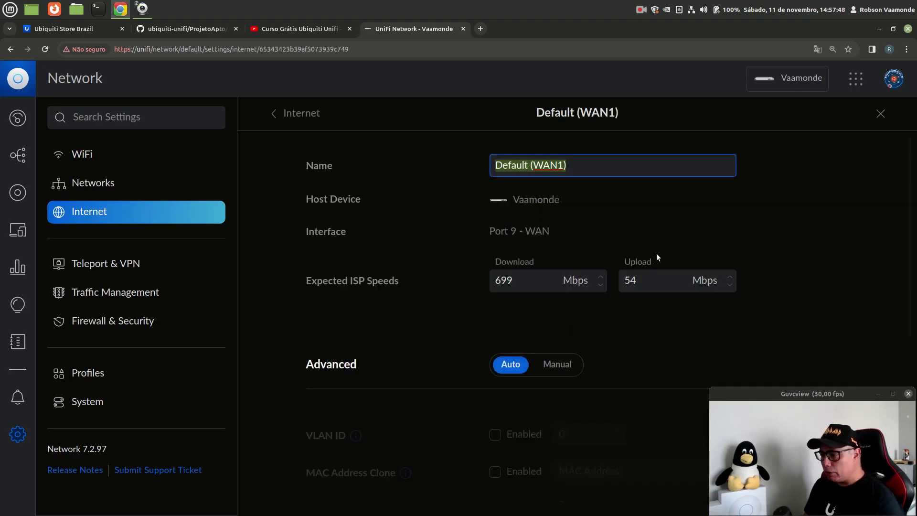
pyautogui.write('vls')
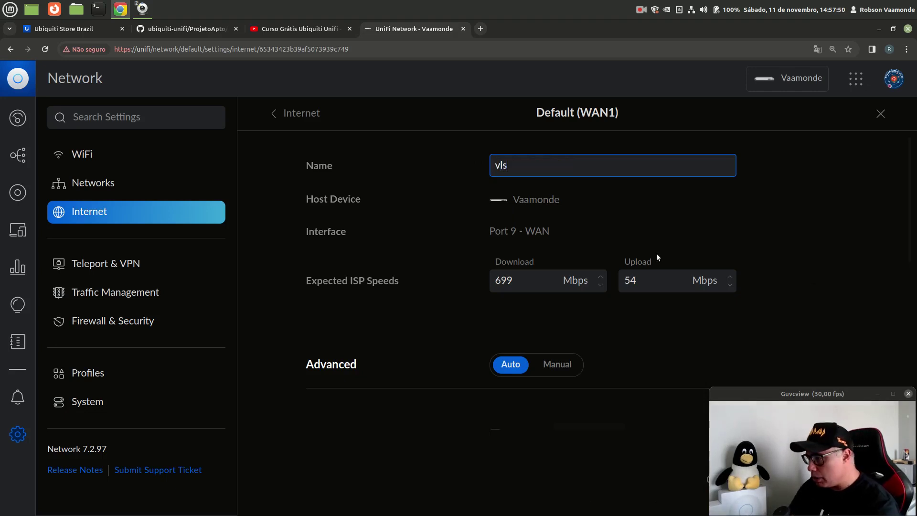
pyautogui.write('cl')
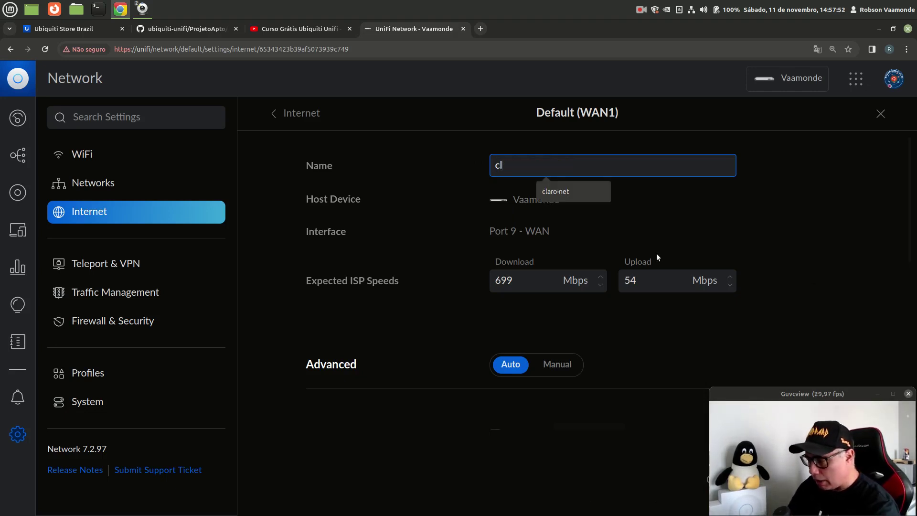
pyautogui.write('aro-apto')
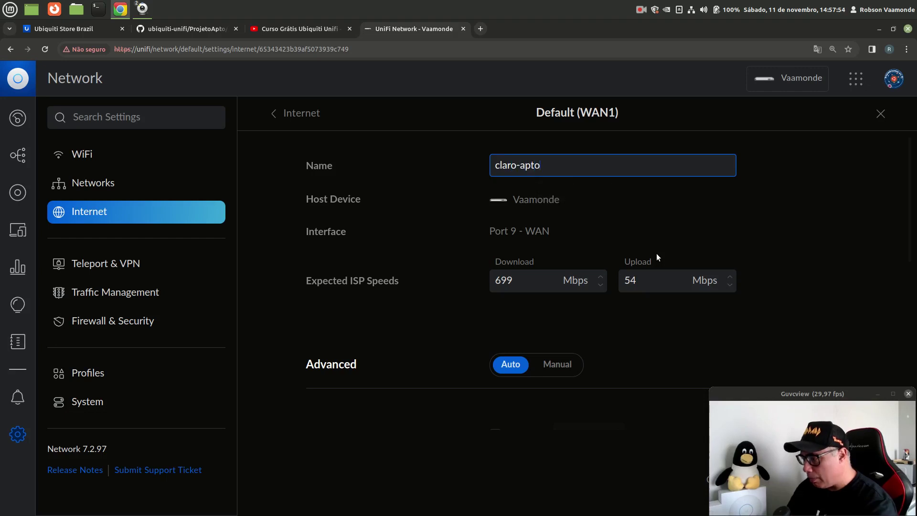
pyautogui.press('Tab')
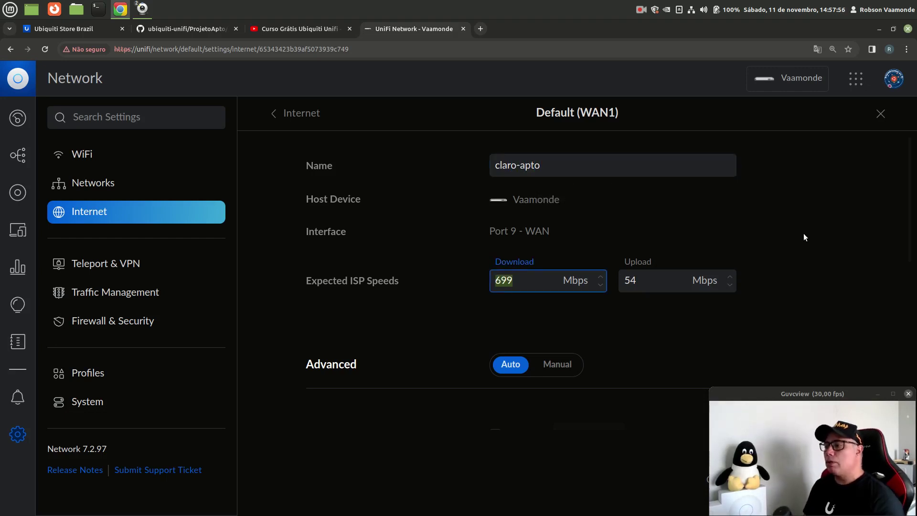
# Check the WAN1 name in the GitHub guide and correct the connection name to claro-net
pyautogui.click(188, 28)
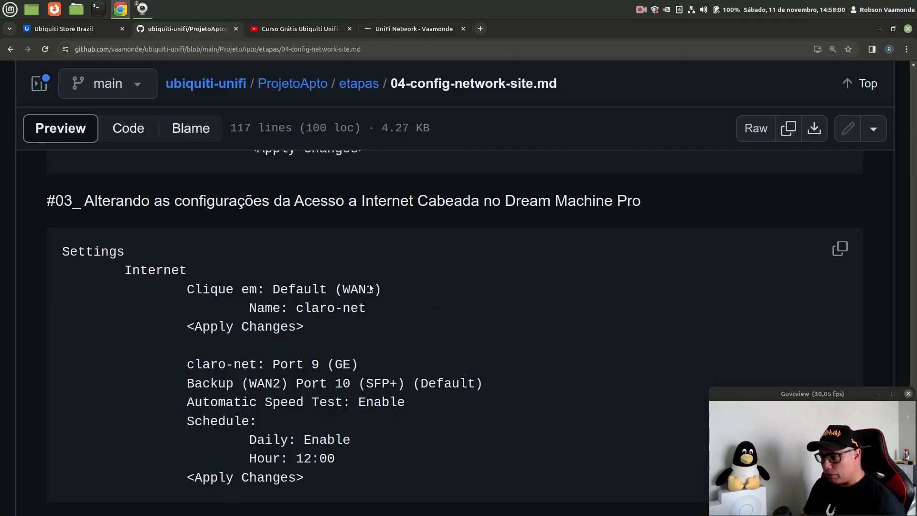
pyautogui.moveTo(296, 308); pyautogui.dragTo(386, 312)
pyautogui.click(406, 28)
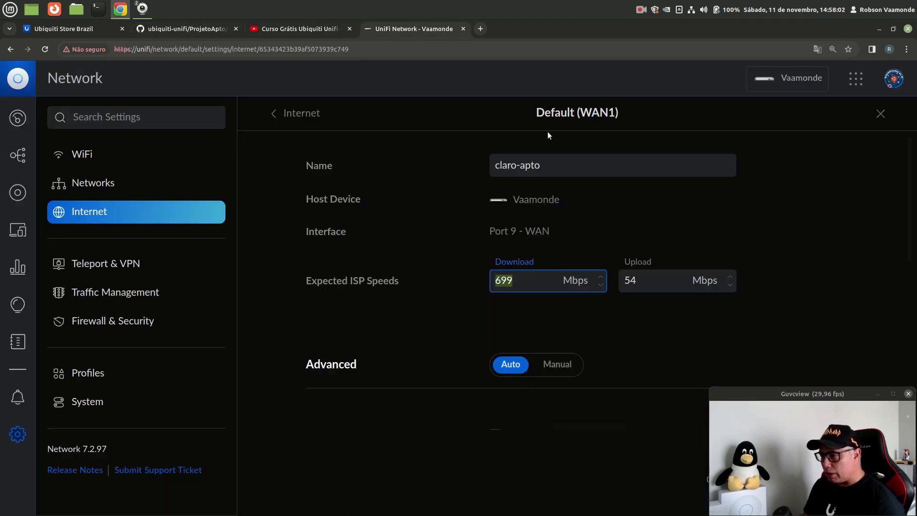
pyautogui.click(567, 171)
pyautogui.press('BackSpace')
pyautogui.press('BackSpace')
pyautogui.press('BackSpace')
pyautogui.press('BackSpace')
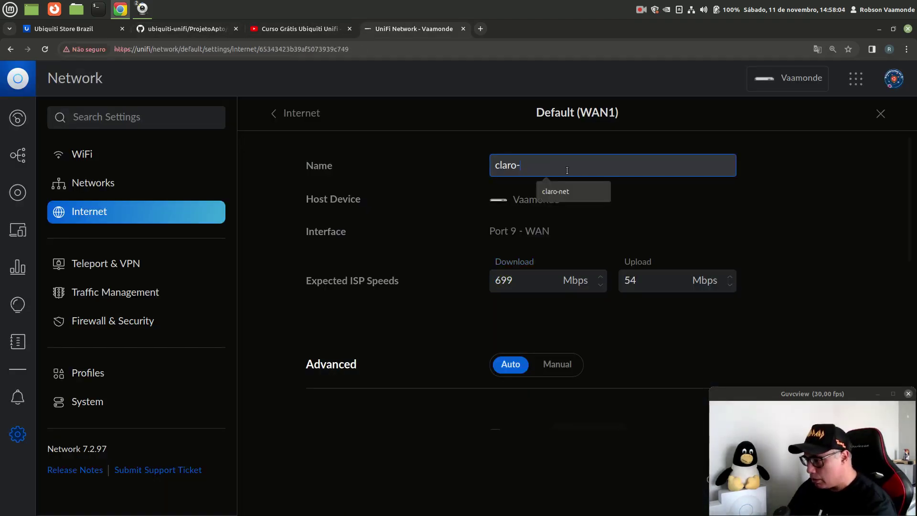
pyautogui.click(844, 238)
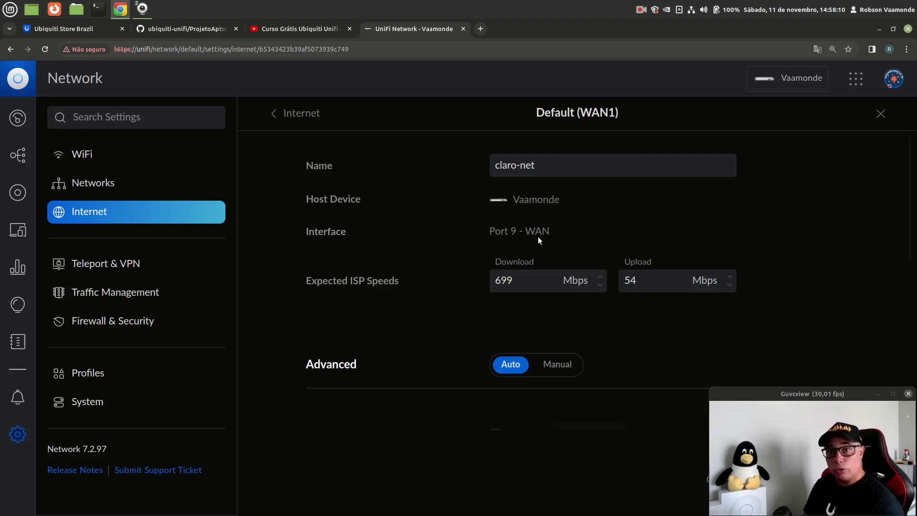
# Compare the WAN1 settings with the GitHub guide and examine the manual advanced options, returning Advanced to Auto
pyautogui.scroll(-3, 537, 237)
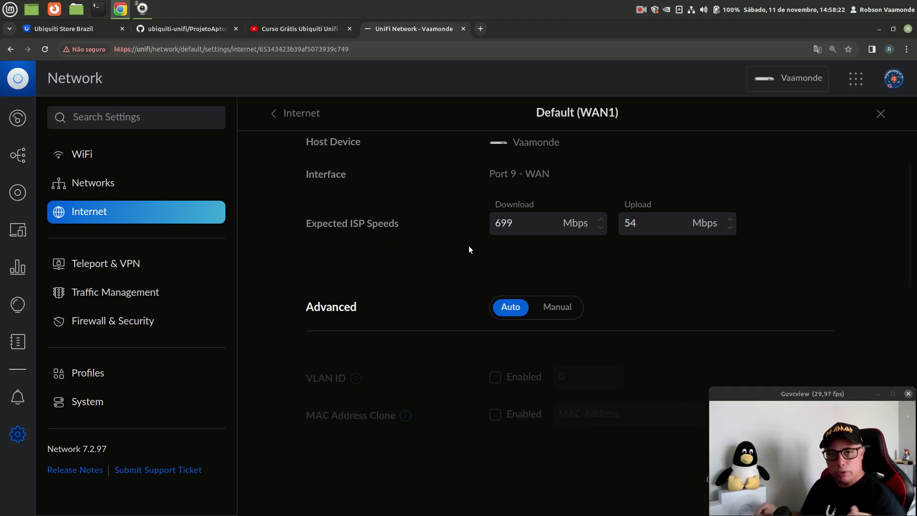
pyautogui.scroll(-3, 797, 286)
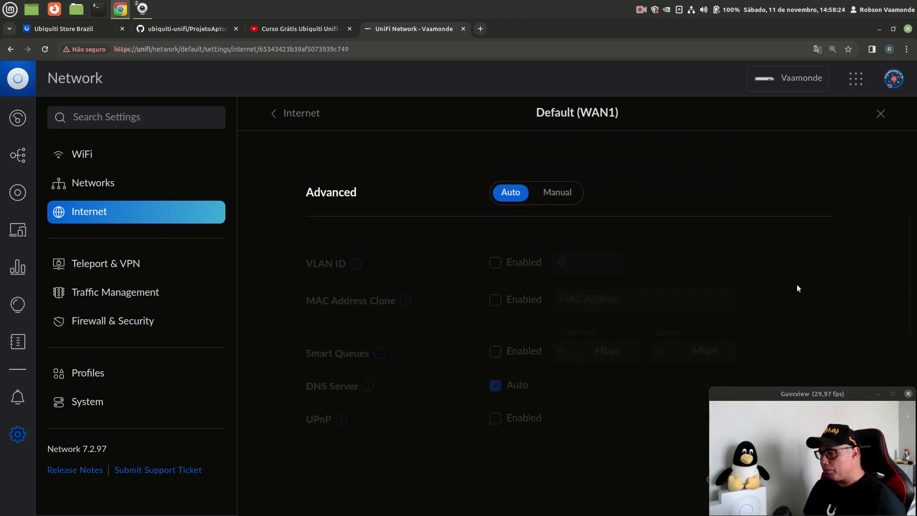
pyautogui.click(191, 30)
pyautogui.scroll(-2, 411, 397)
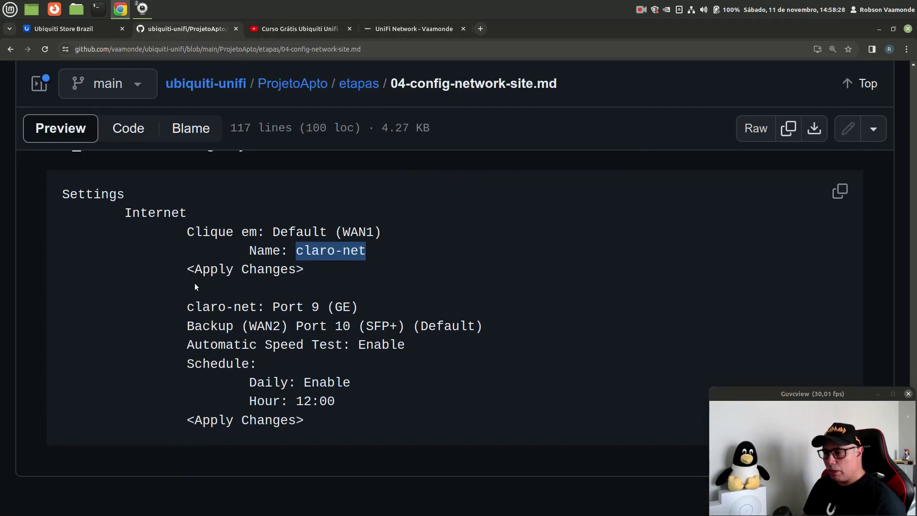
pyautogui.click(387, 30)
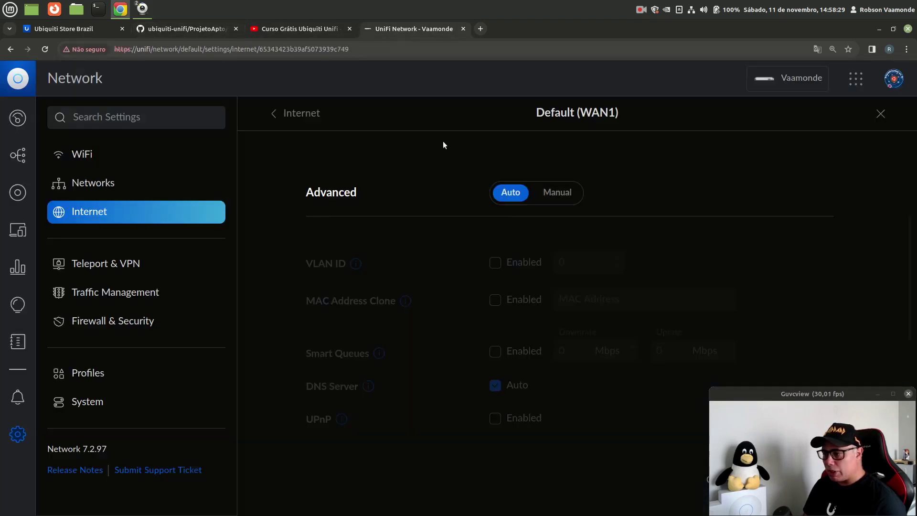
pyautogui.click(562, 197)
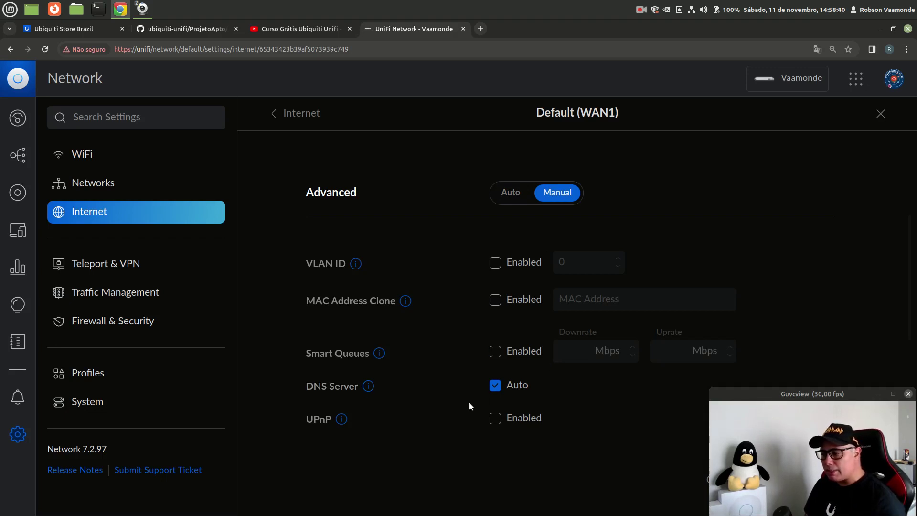
pyautogui.scroll(-4, 607, 433)
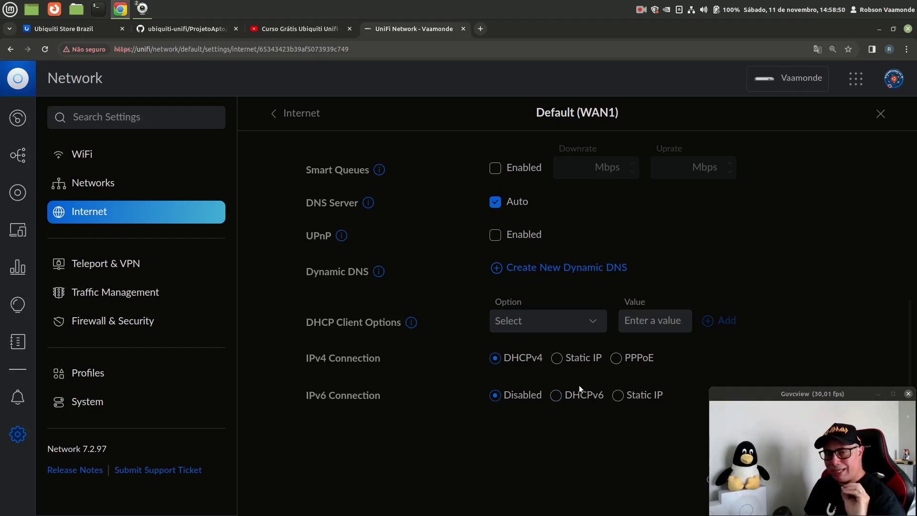
pyautogui.scroll(3, 578, 385)
pyautogui.scroll(5, 577, 390)
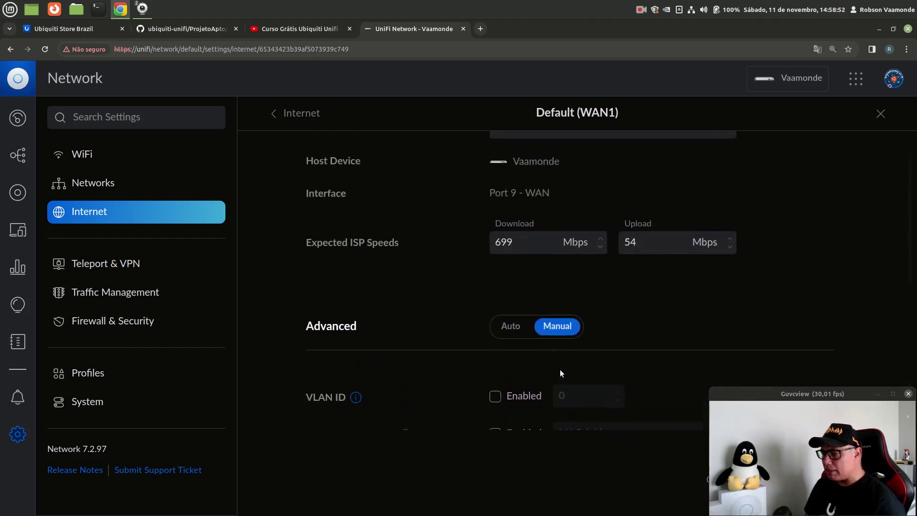
pyautogui.click(514, 358)
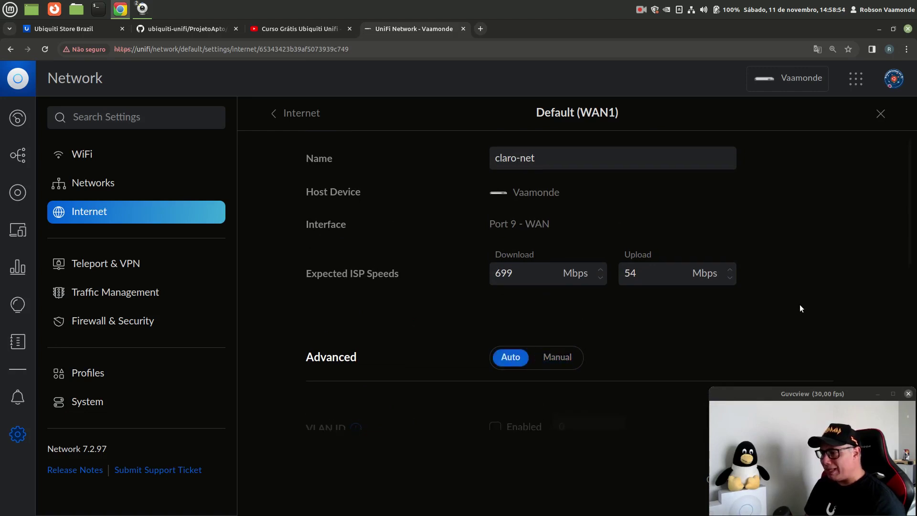
# Apply the changes to the claro-net connection, moving the Guvcview window out of the way and back
pyautogui.moveTo(805, 391); pyautogui.dragTo(637, 386)
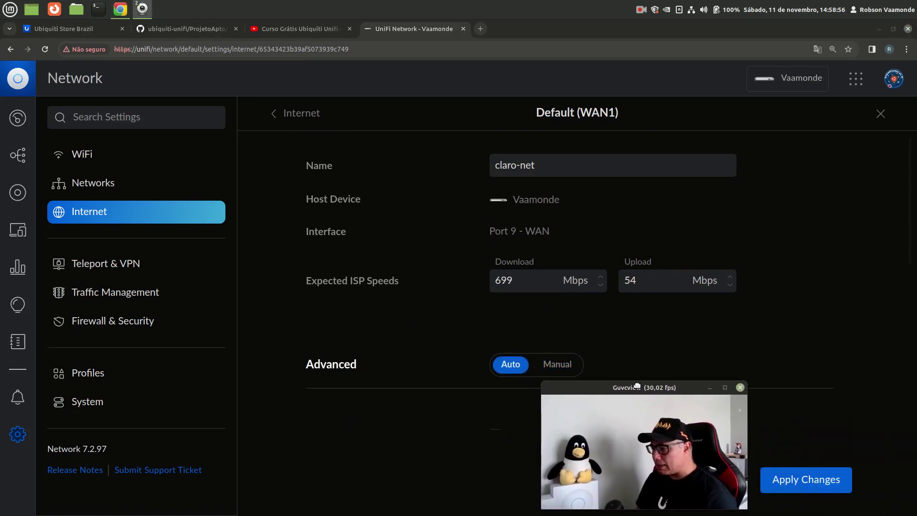
pyautogui.click(777, 481)
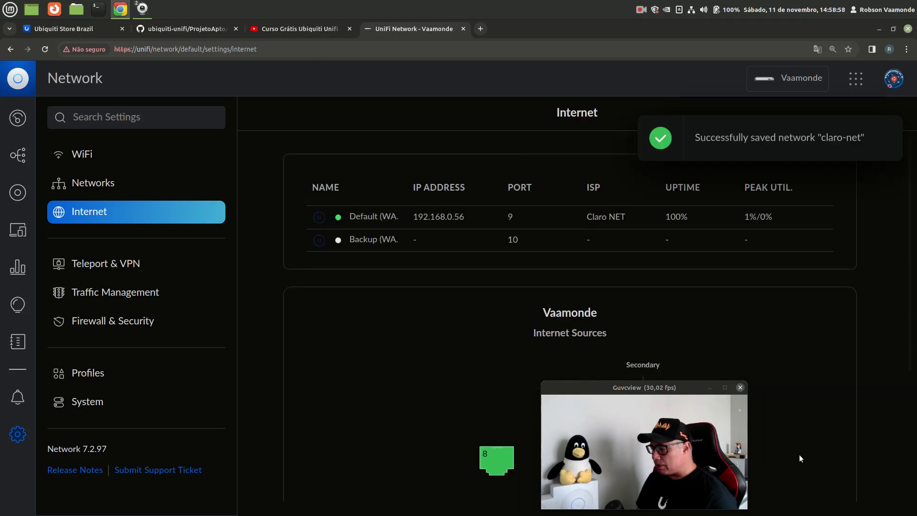
pyautogui.moveTo(668, 392); pyautogui.dragTo(836, 399)
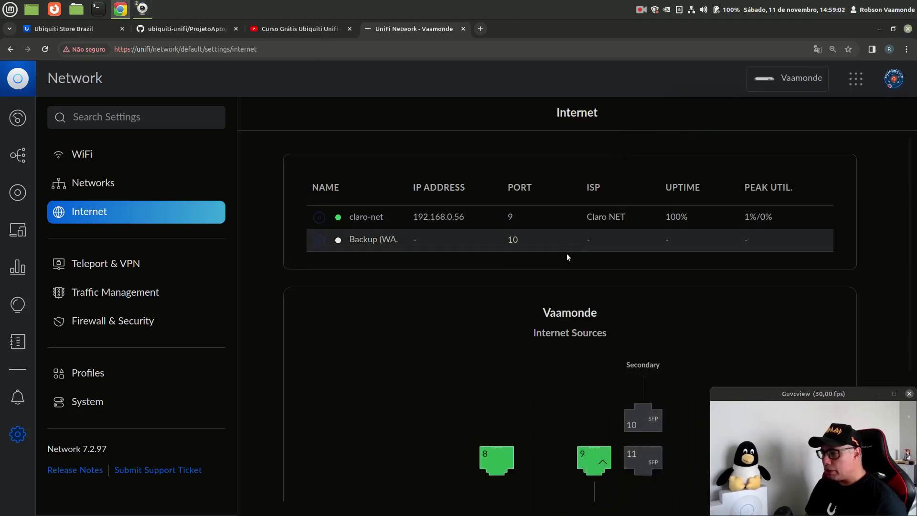
# Enable the Automatic Speed Test in the Internet settings and bring its schedule options into clear view
pyautogui.scroll(-1, 569, 279)
pyautogui.scroll(-3, 570, 280)
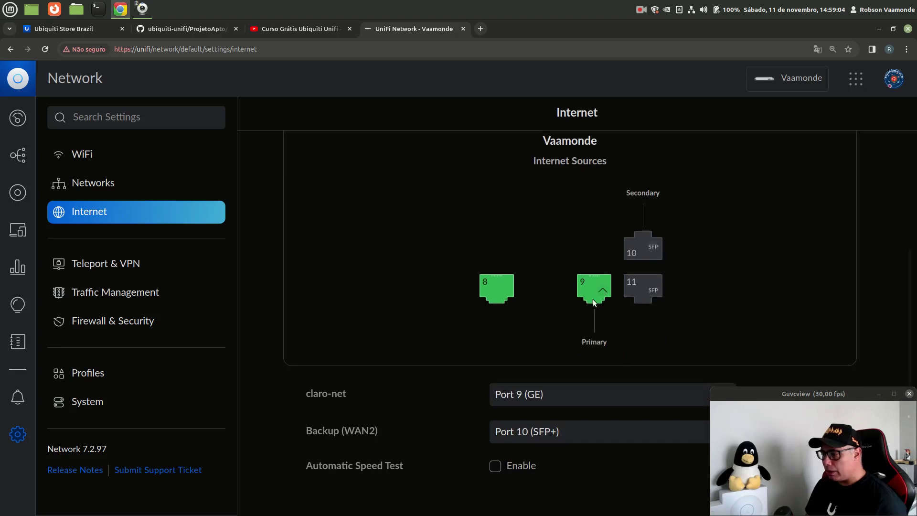
pyautogui.scroll(-1, 597, 303)
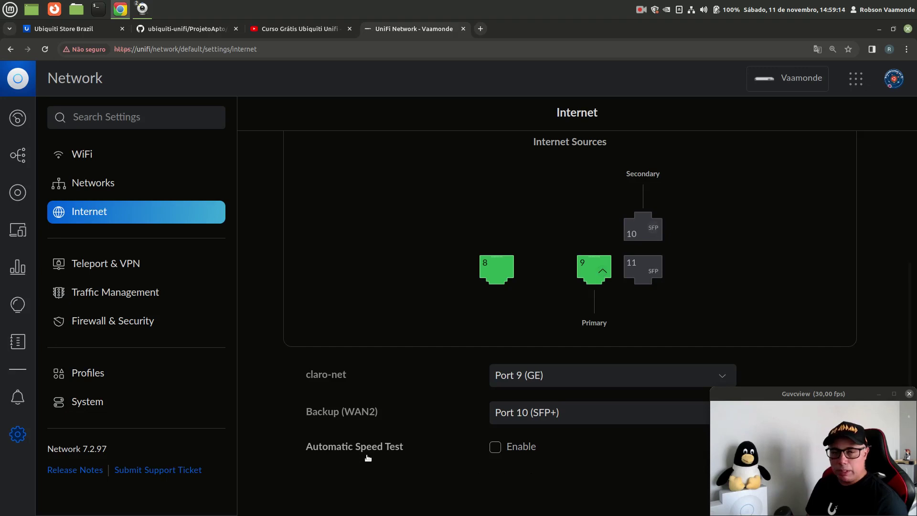
pyautogui.click(496, 447)
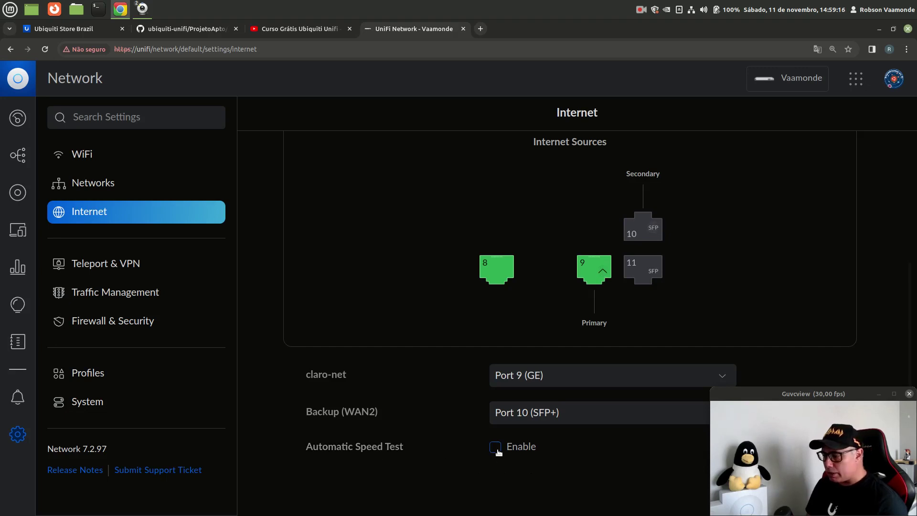
pyautogui.moveTo(759, 397); pyautogui.dragTo(780, 249)
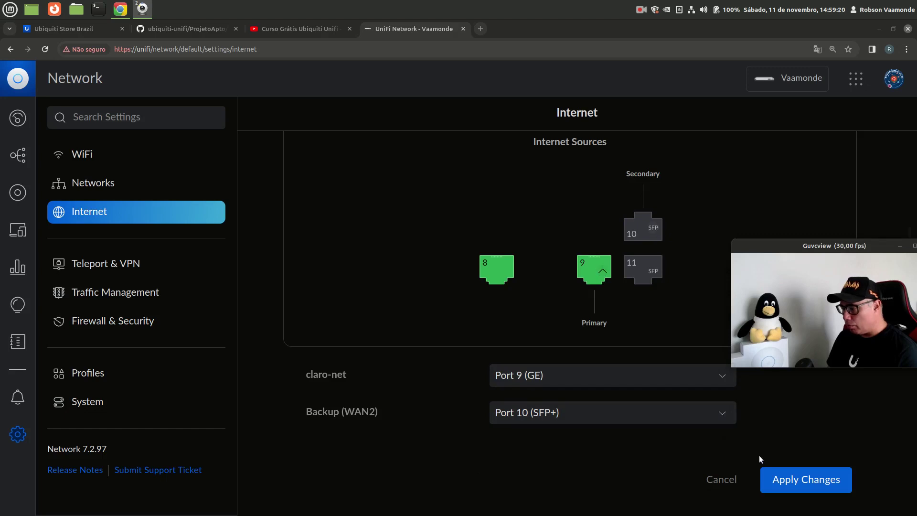
pyautogui.hotkey('ctrl', '-')
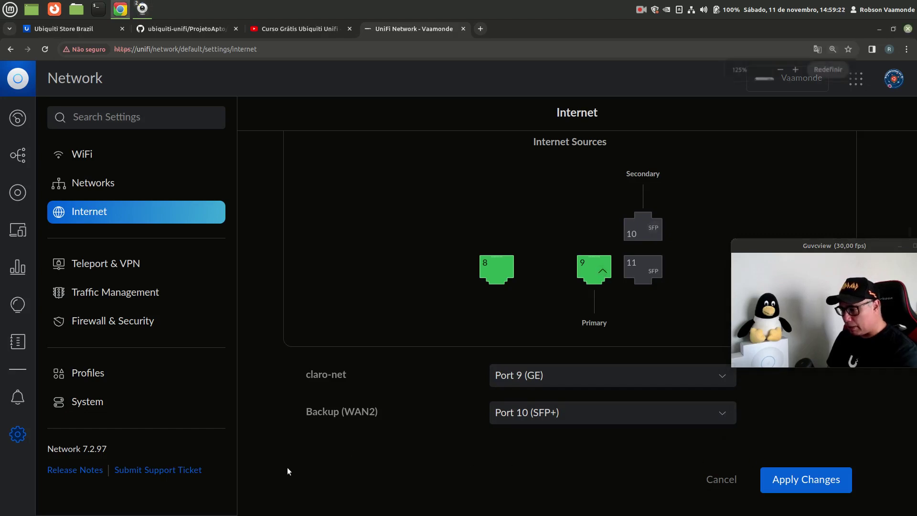
pyautogui.scroll(-1, 579, 434)
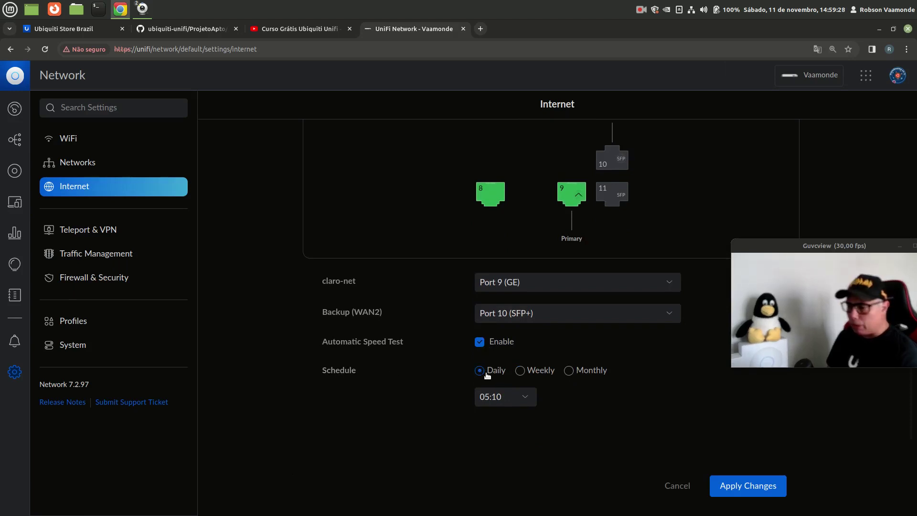
# Set the daily speed test schedule to 12:00
pyautogui.click(530, 405)
pyautogui.scroll(-8, 507, 369)
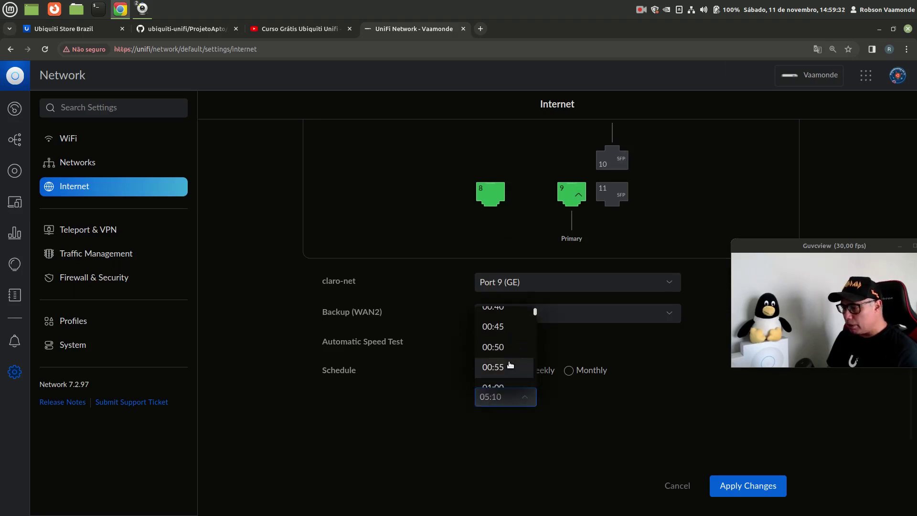
pyautogui.scroll(-20, 510, 364)
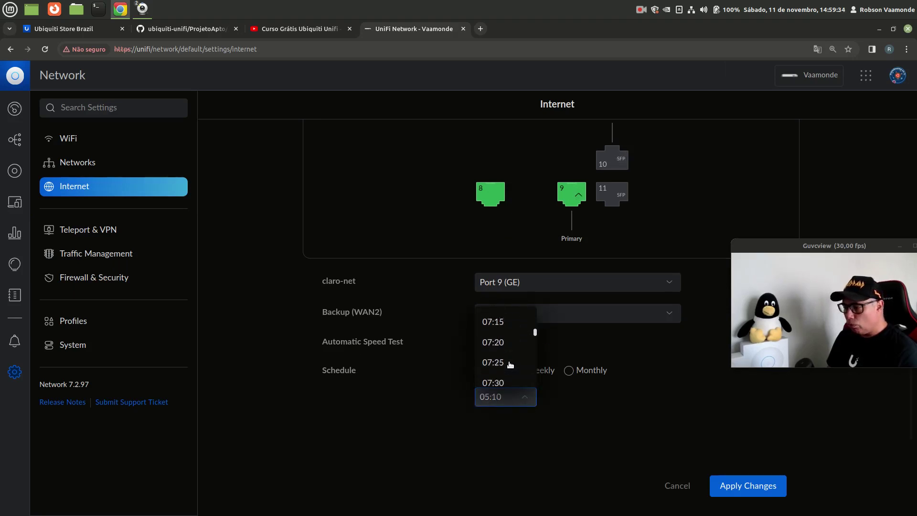
pyautogui.scroll(-15, 510, 365)
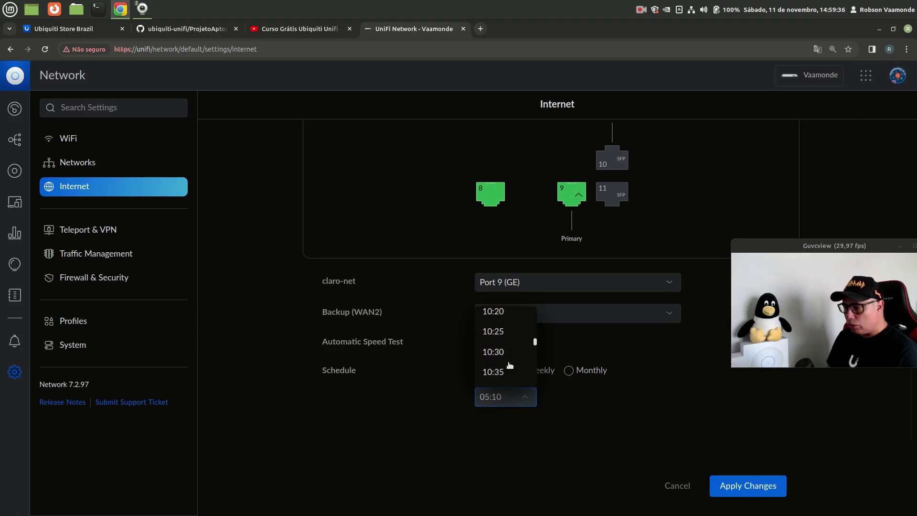
pyautogui.scroll(-4, 511, 364)
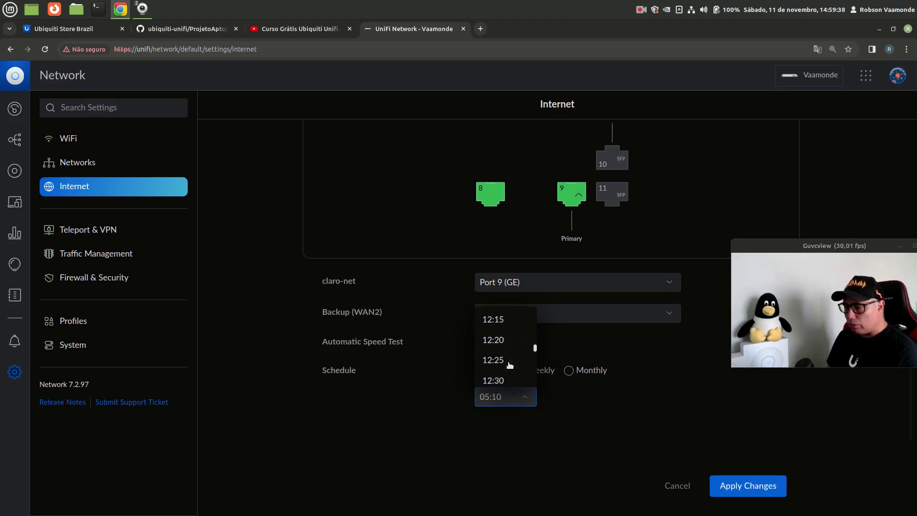
pyautogui.click(508, 373)
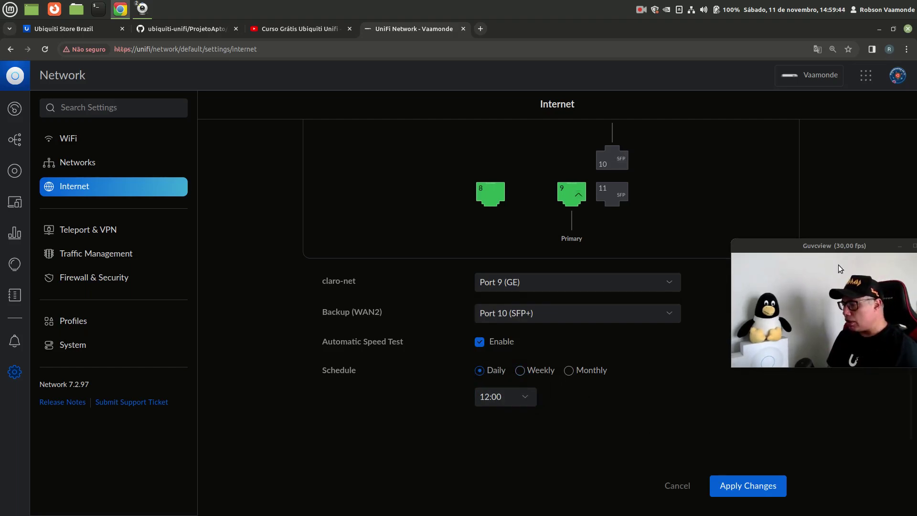
# Apply the Internet settings changes and open the network dashboard
pyautogui.moveTo(833, 246); pyautogui.dragTo(833, 342)
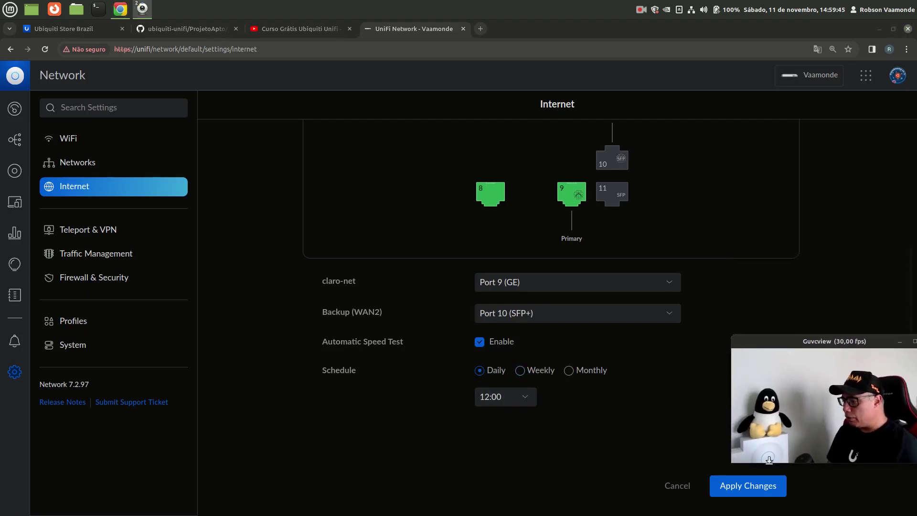
pyautogui.click(752, 486)
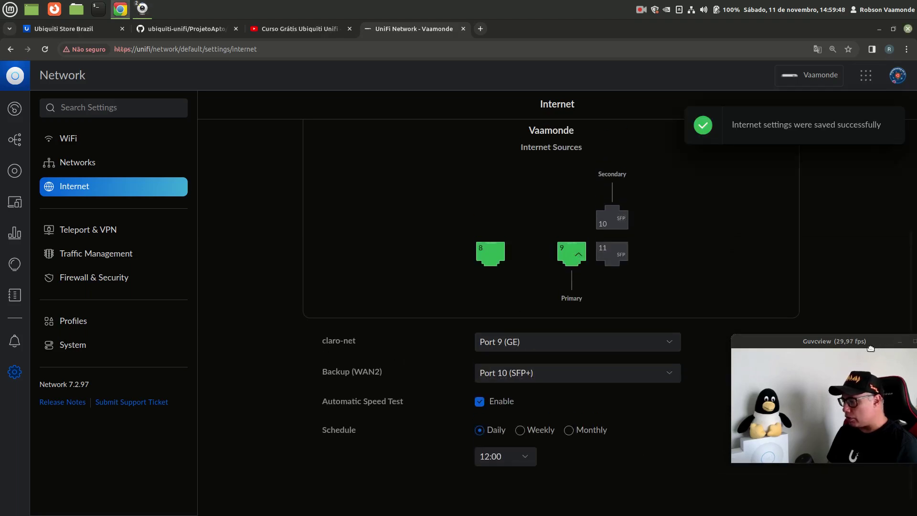
pyautogui.moveTo(873, 344); pyautogui.dragTo(872, 394)
pyautogui.click(898, 114)
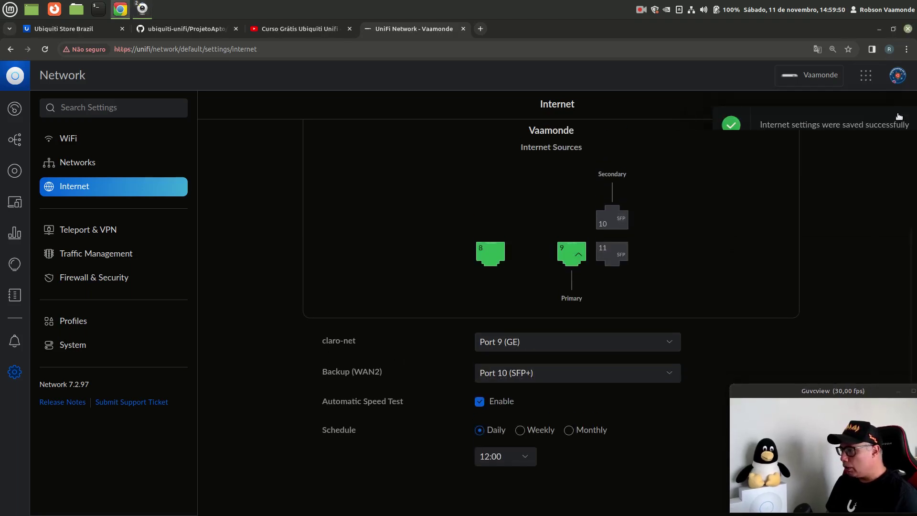
pyautogui.click(13, 111)
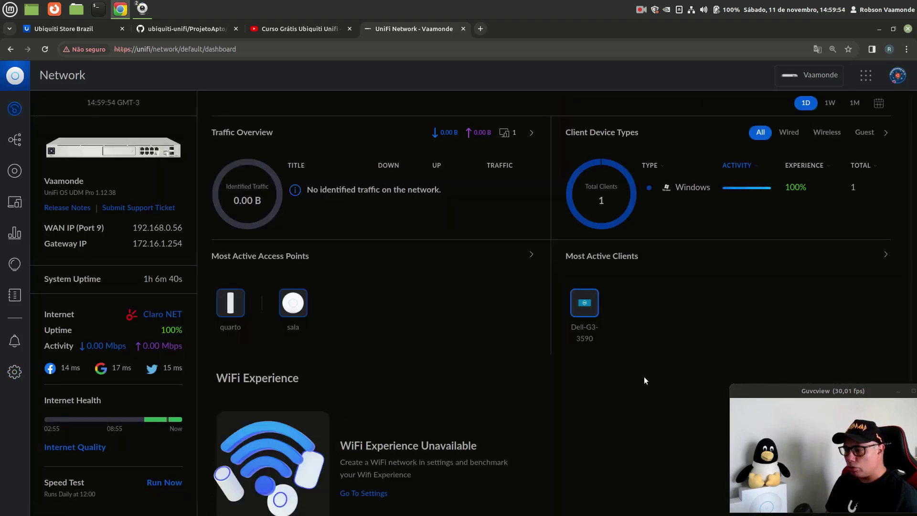
# Reload the network dashboard and dismiss the translation prompt
pyautogui.press('F5')
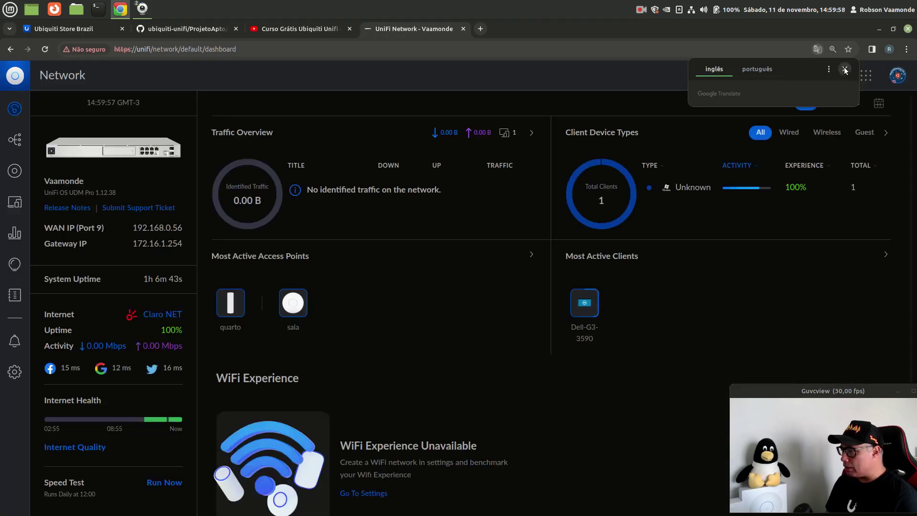
pyautogui.click(845, 69)
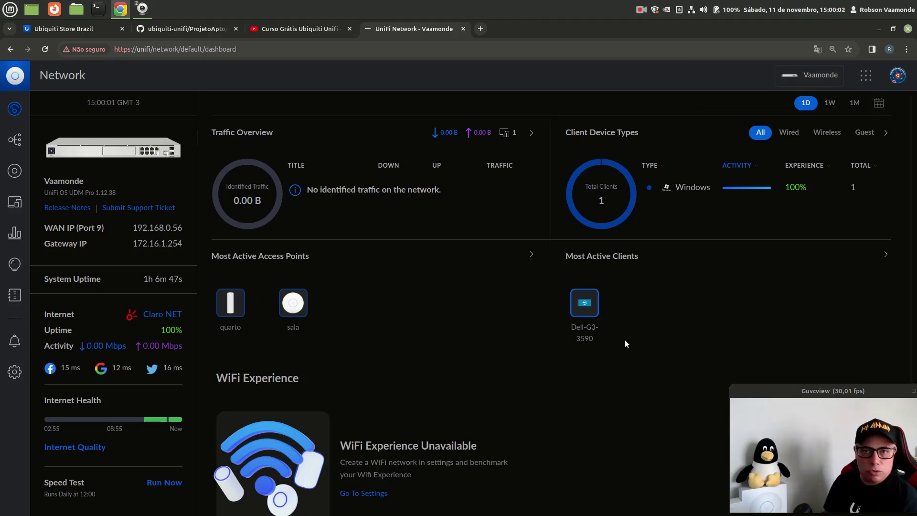
# Switch to a maximized Tilix terminal with enlarged text, ping google.com to test the internet connection, and stop after a couple of replies
pyautogui.click(100, 13)
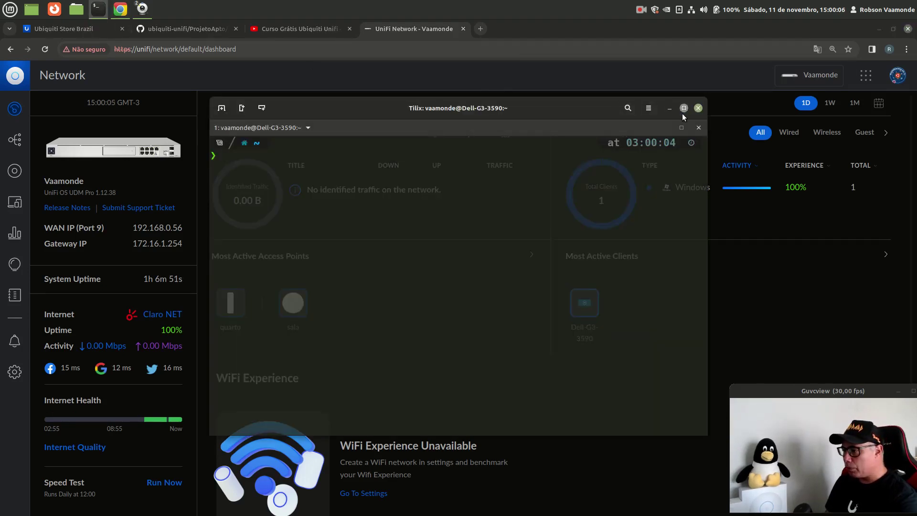
pyautogui.click(683, 109)
pyautogui.hotkey('ctrl', '+')
pyautogui.press('Up')
pyautogui.press('Up')
pyautogui.press('Down')
pyautogui.press('Return')
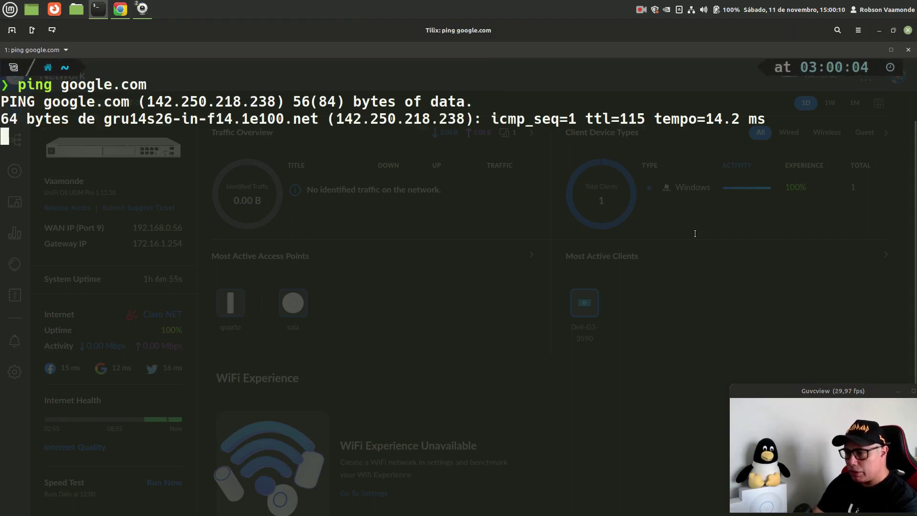
pyautogui.hotkey('ctrl', 'c')
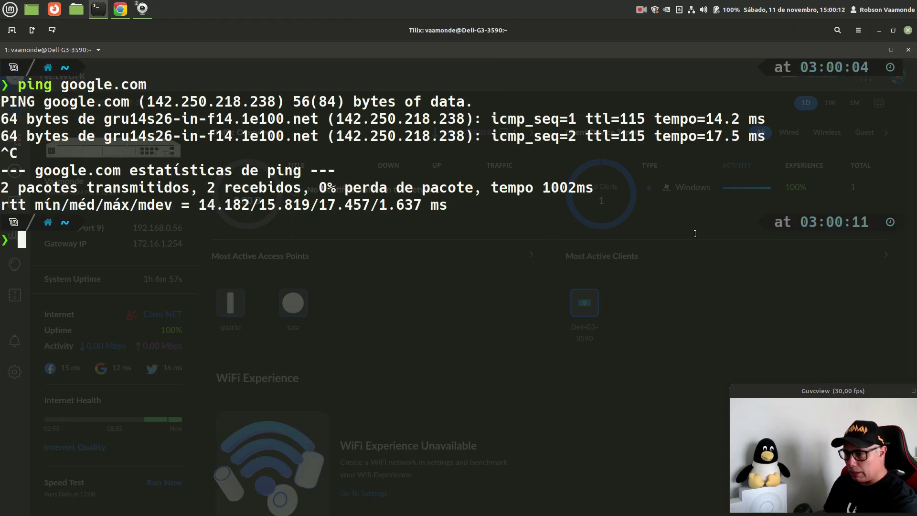
# Switch back to the UniFi dashboard in Chrome, reload it and look over its traffic, access point and client summaries
pyautogui.hotkey('alt', 'Tab')
pyautogui.press('F5')
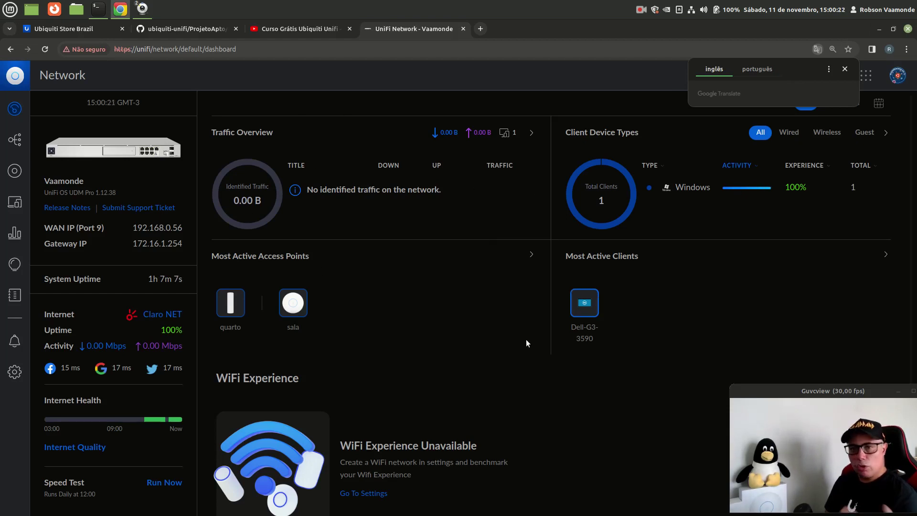
pyautogui.scroll(-2, 701, 358)
pyautogui.scroll(2, 693, 344)
# Review the network topology, UniFi devices, client devices, traffic overview and WiFi performance, ending back on the dashboard
pyautogui.click(13, 145)
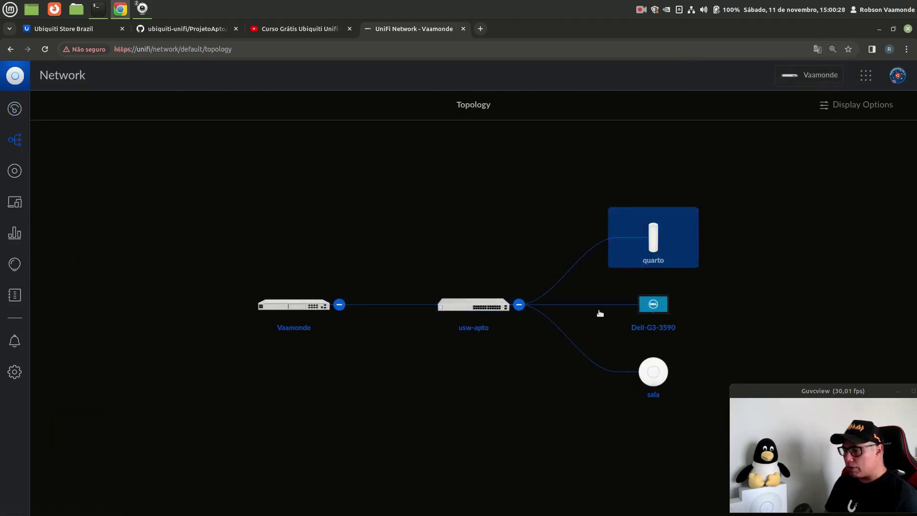
pyautogui.click(15, 171)
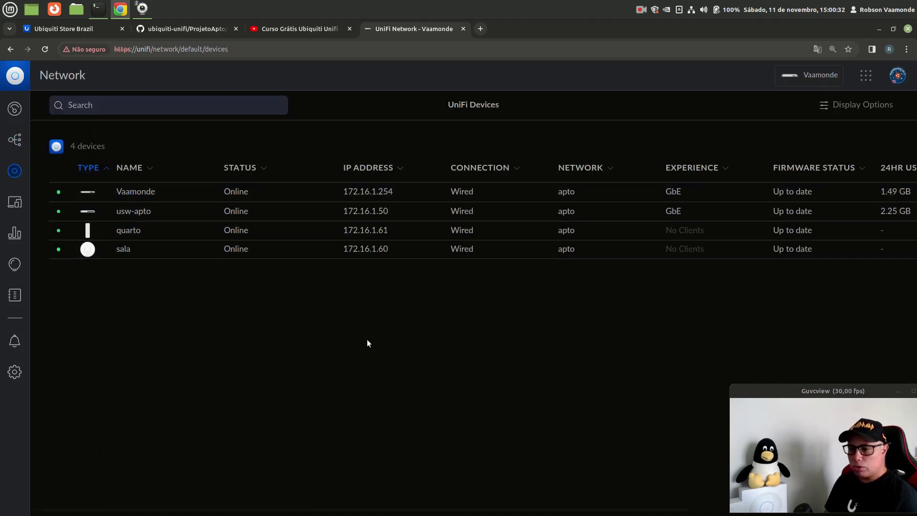
pyautogui.click(15, 204)
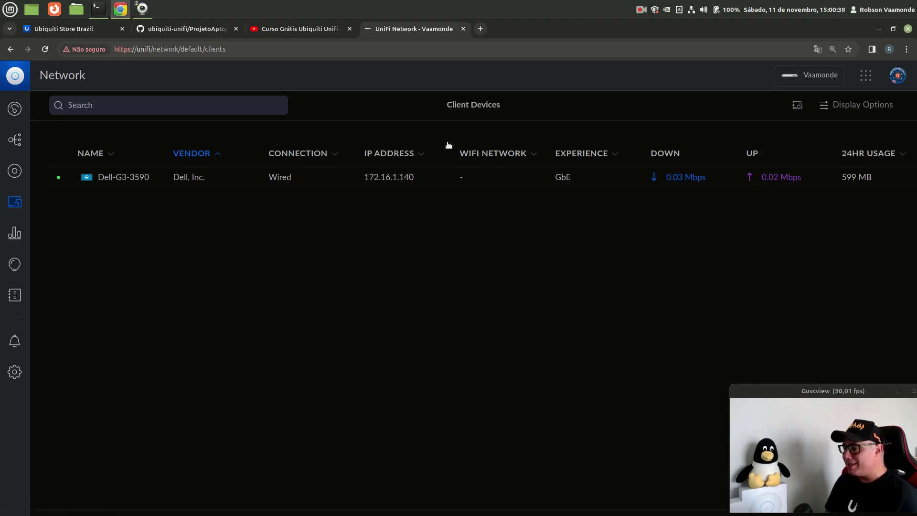
pyautogui.click(14, 234)
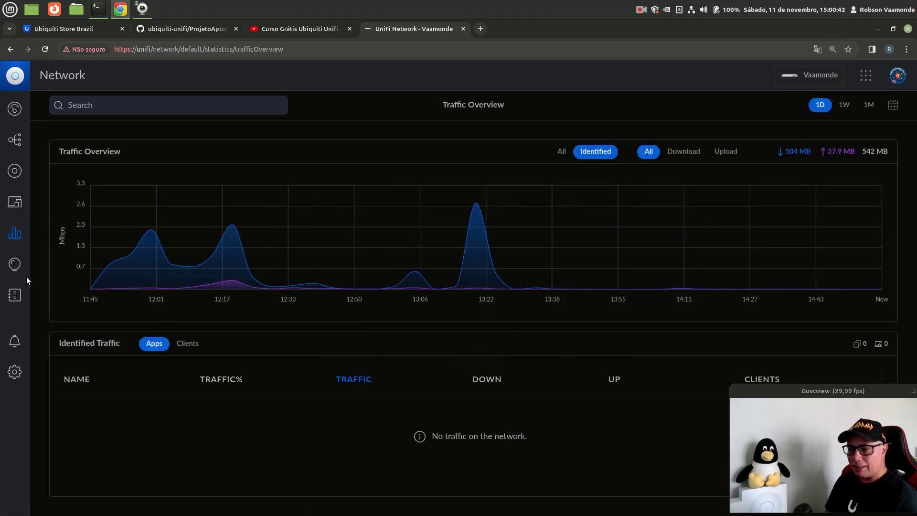
pyautogui.click(14, 264)
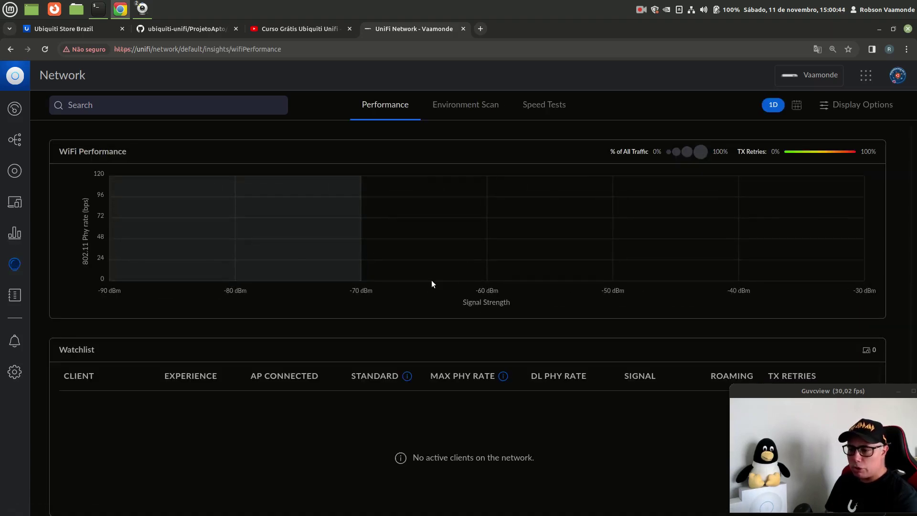
pyautogui.click(15, 110)
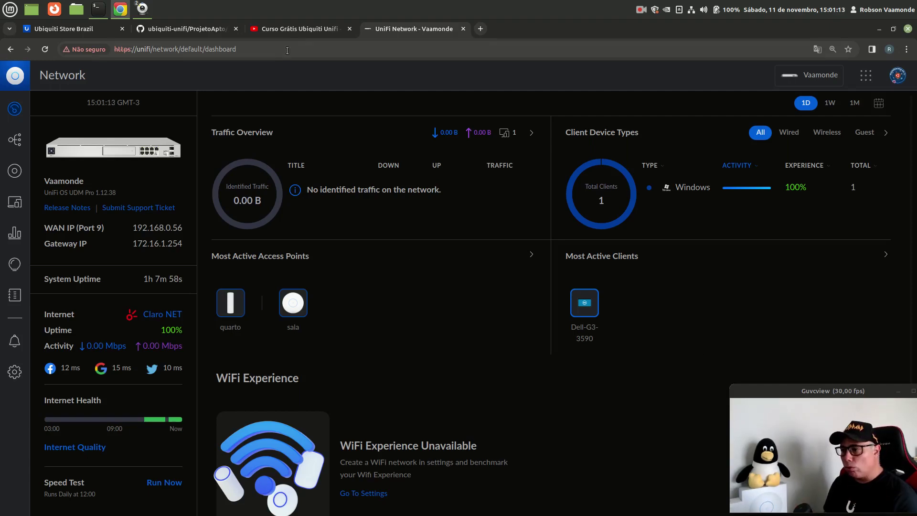
# Show the open YouTube playlist Curso Grátis Ubiquiti Unifi
pyautogui.click(296, 28)
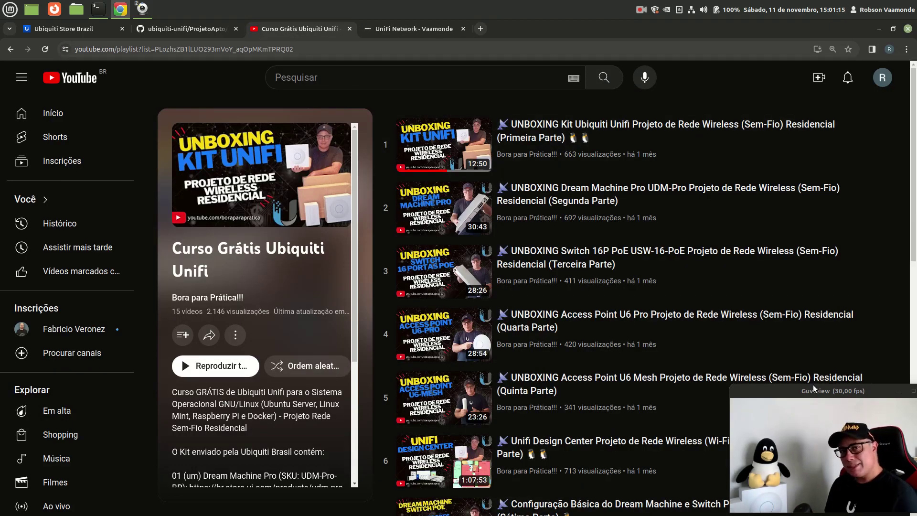